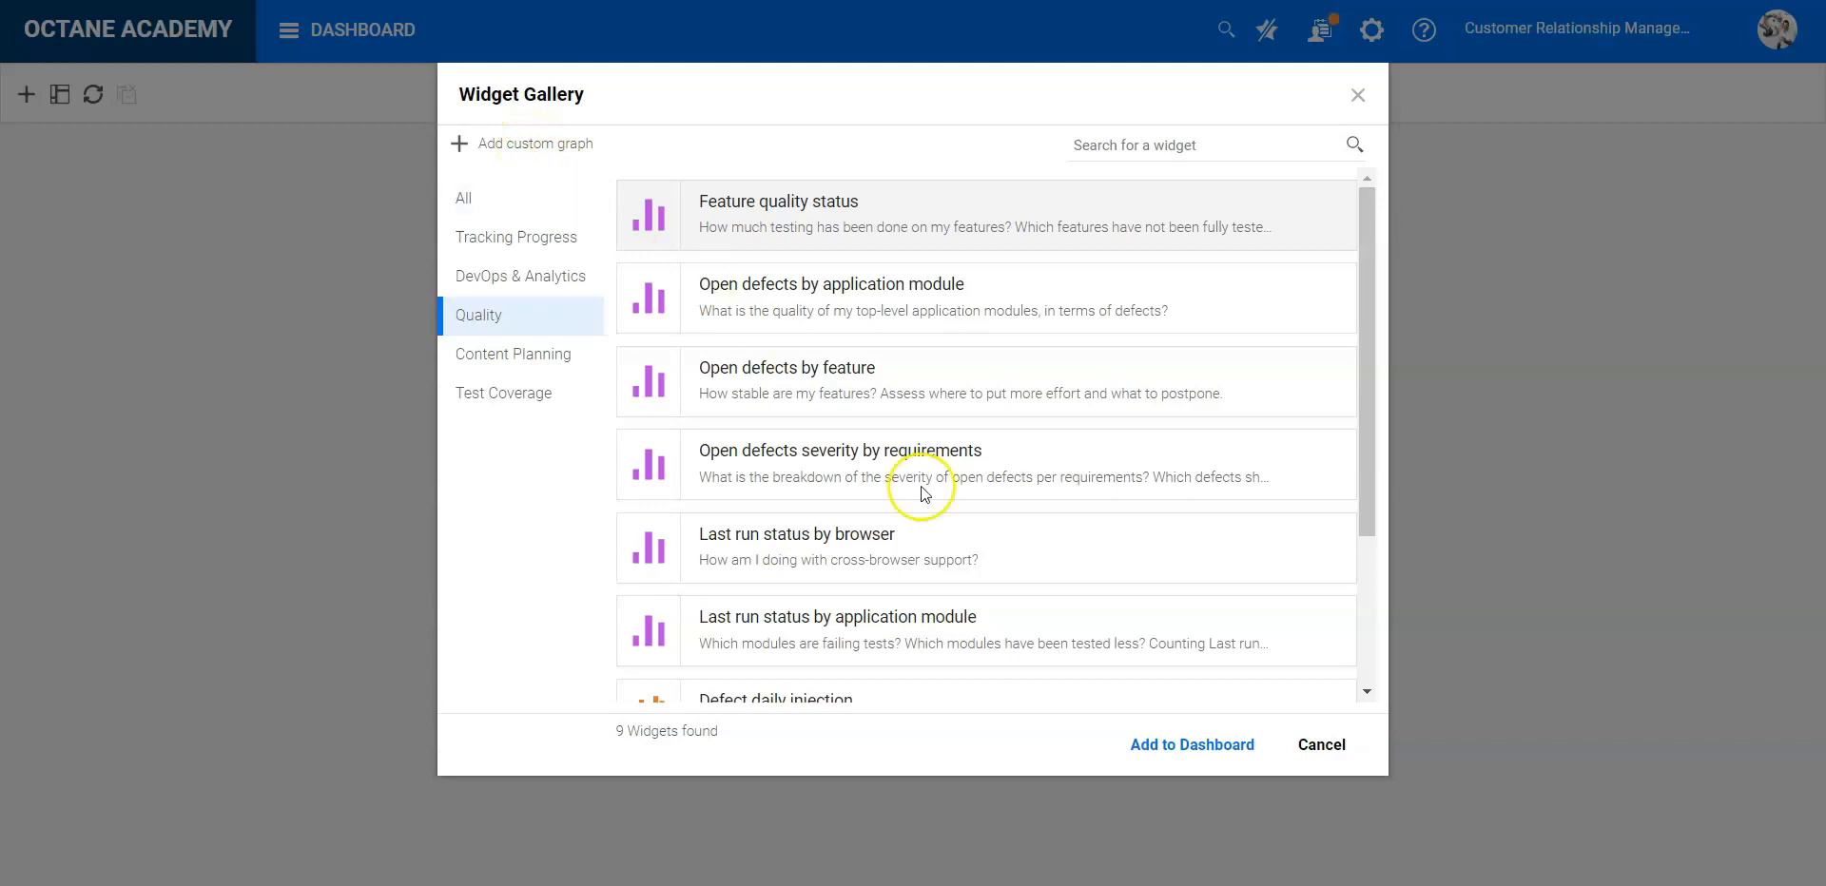
# - Add the Quality widget "Last run status by application module" to the dashboard
pyautogui.scroll(-1, 932, 520)
pyautogui.scroll(-1, 934, 520)
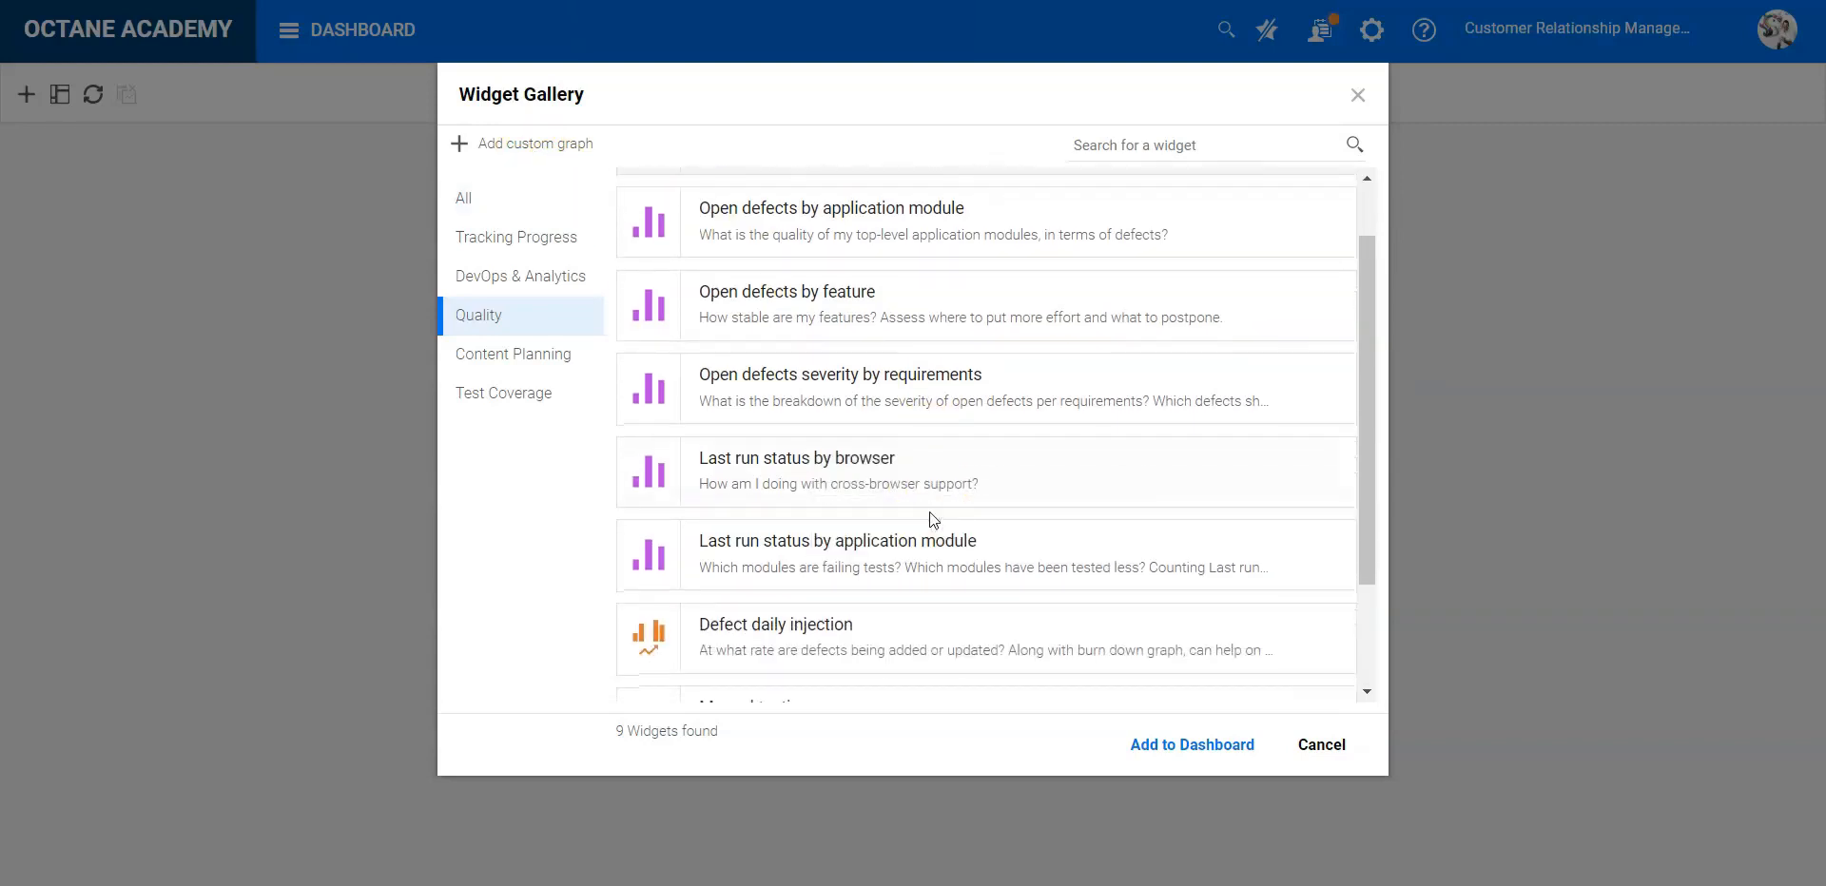
pyautogui.click(876, 556)
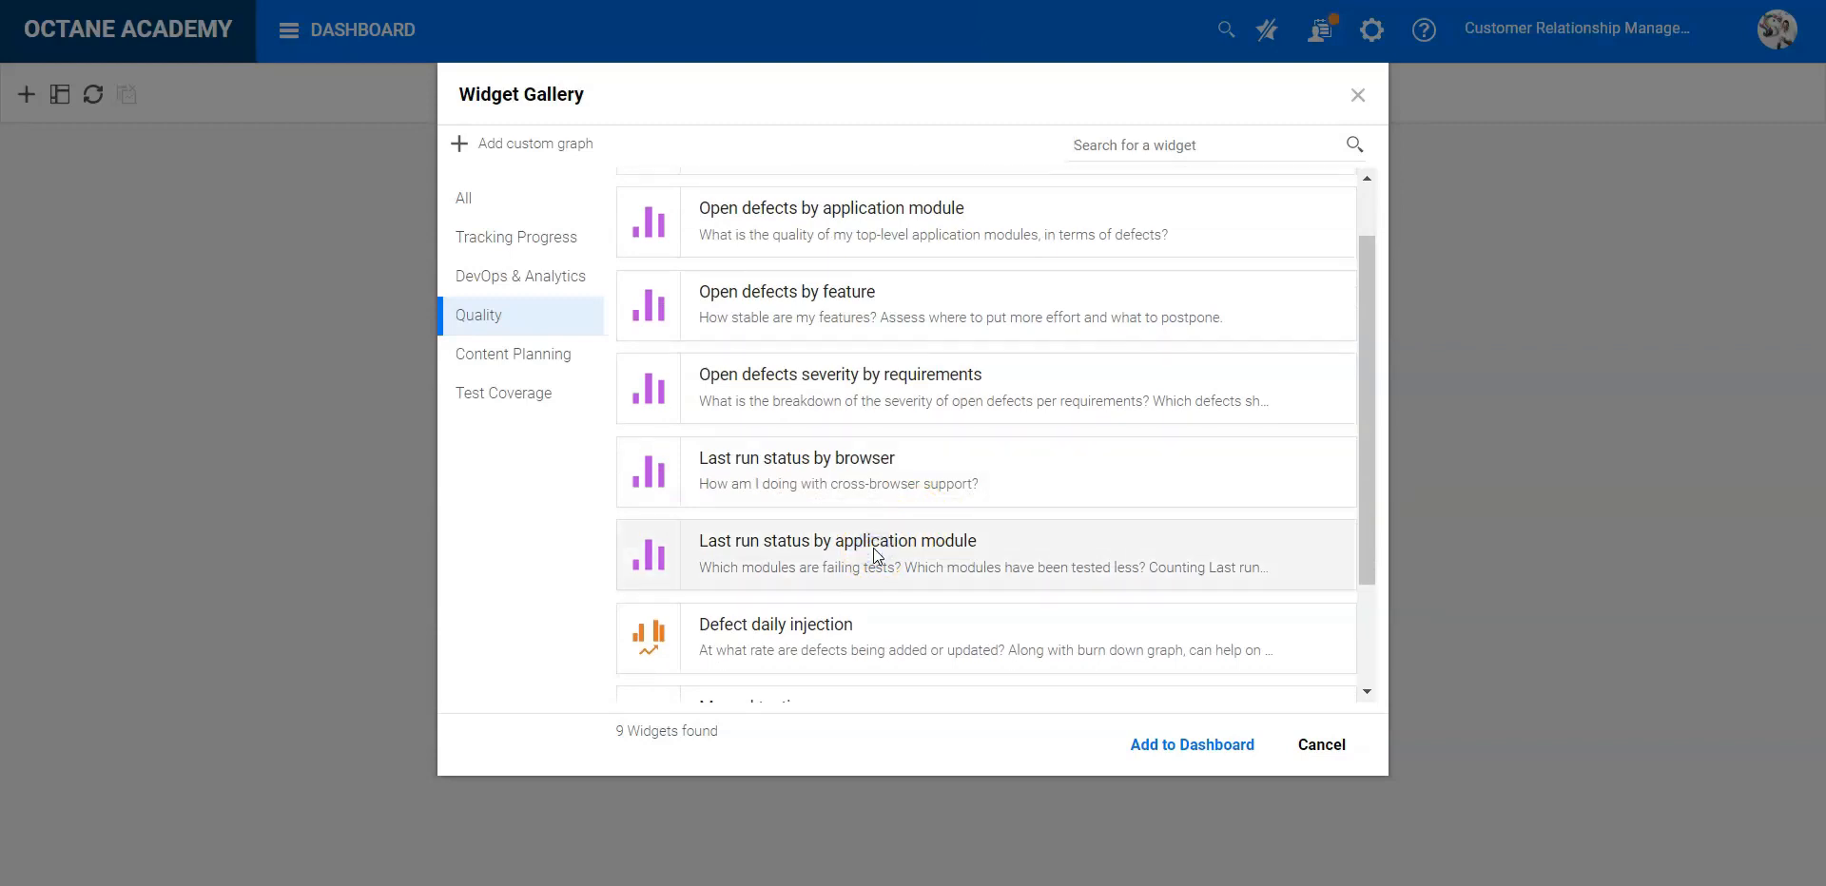
pyautogui.click(1196, 751)
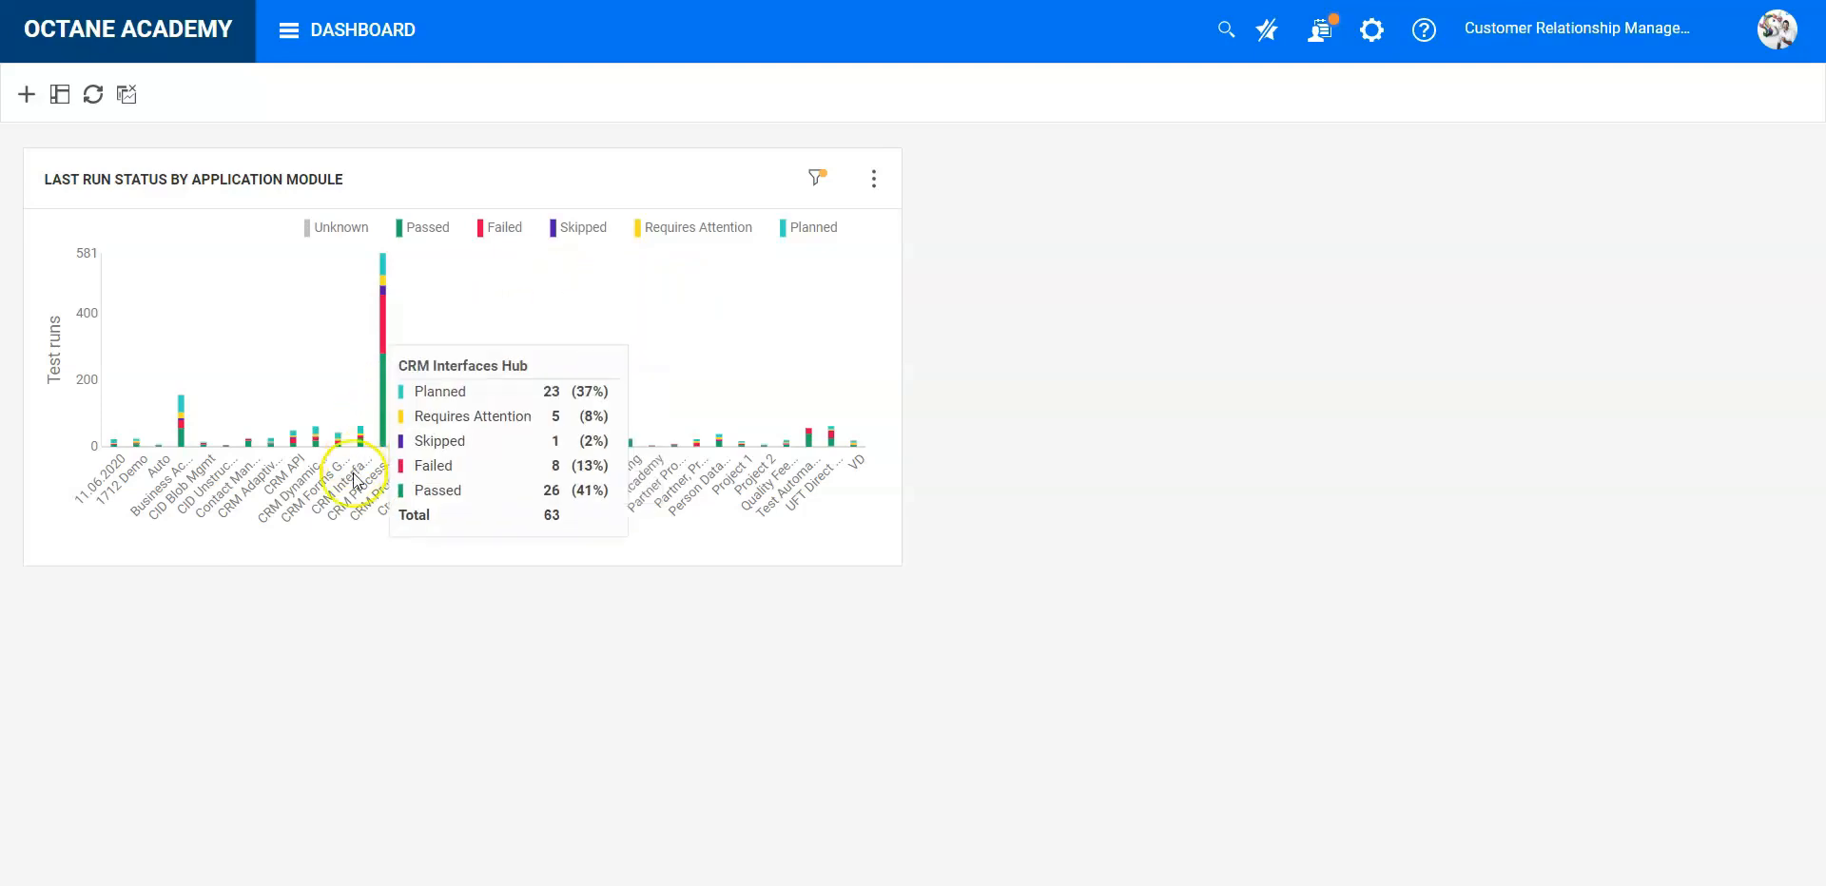
# - Open the widget's scope settings and set its release to 2019 Q3 Release Train
pyautogui.click(873, 179)
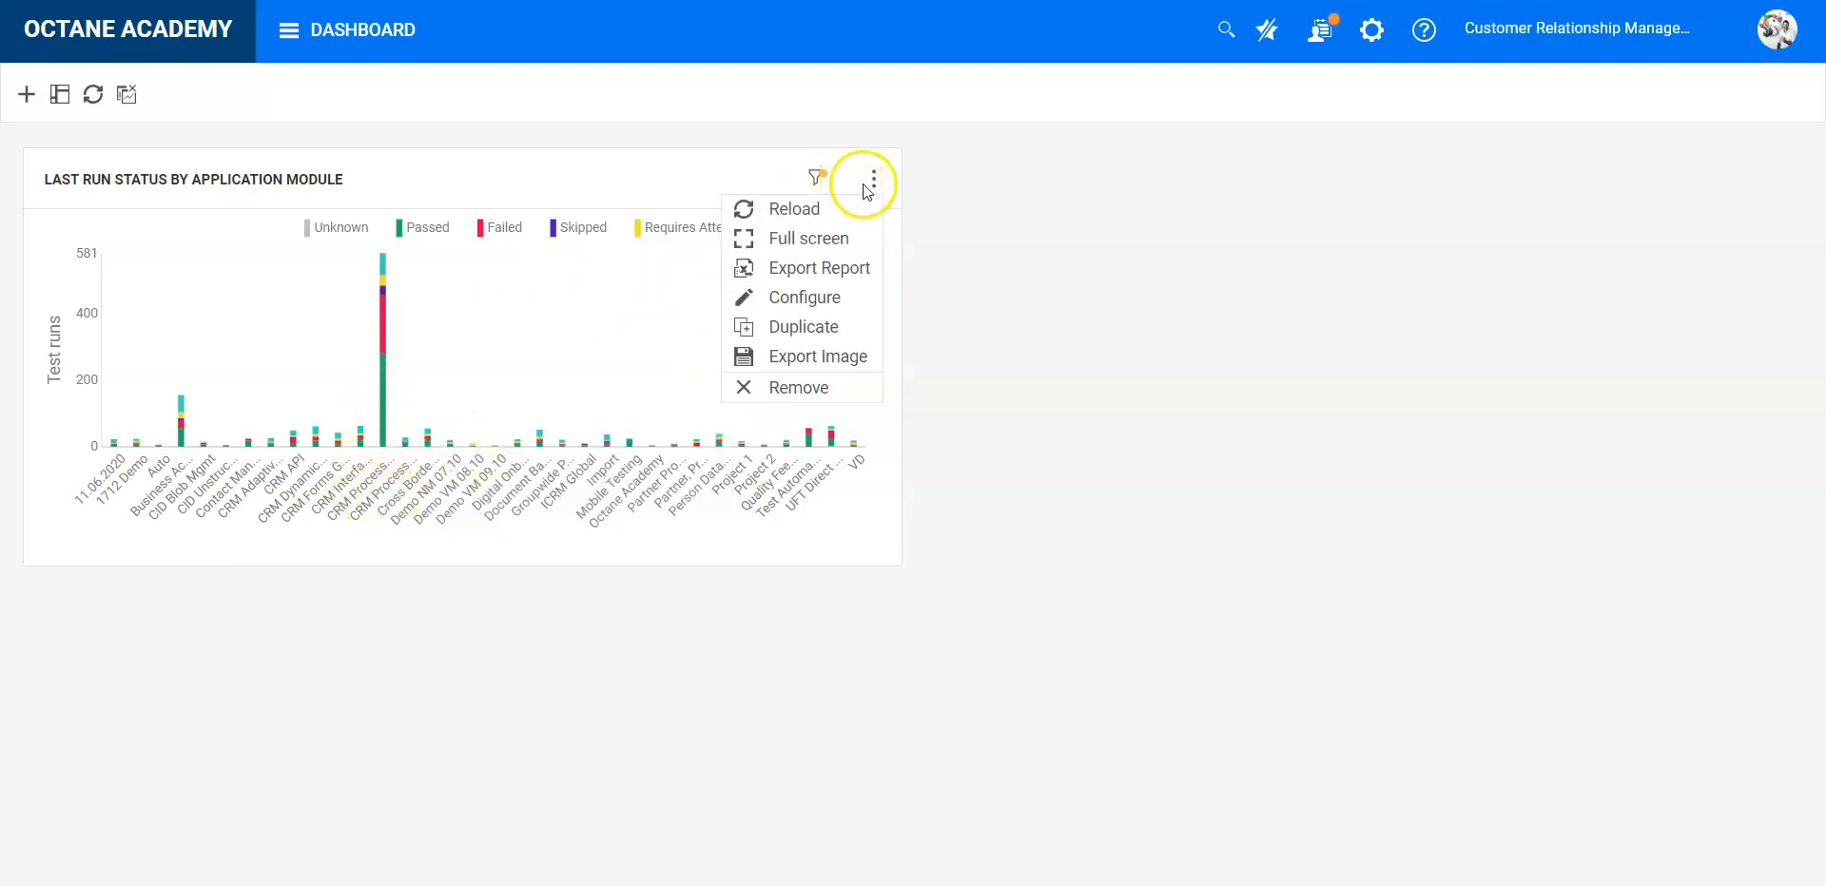
pyautogui.moveTo(815, 186)
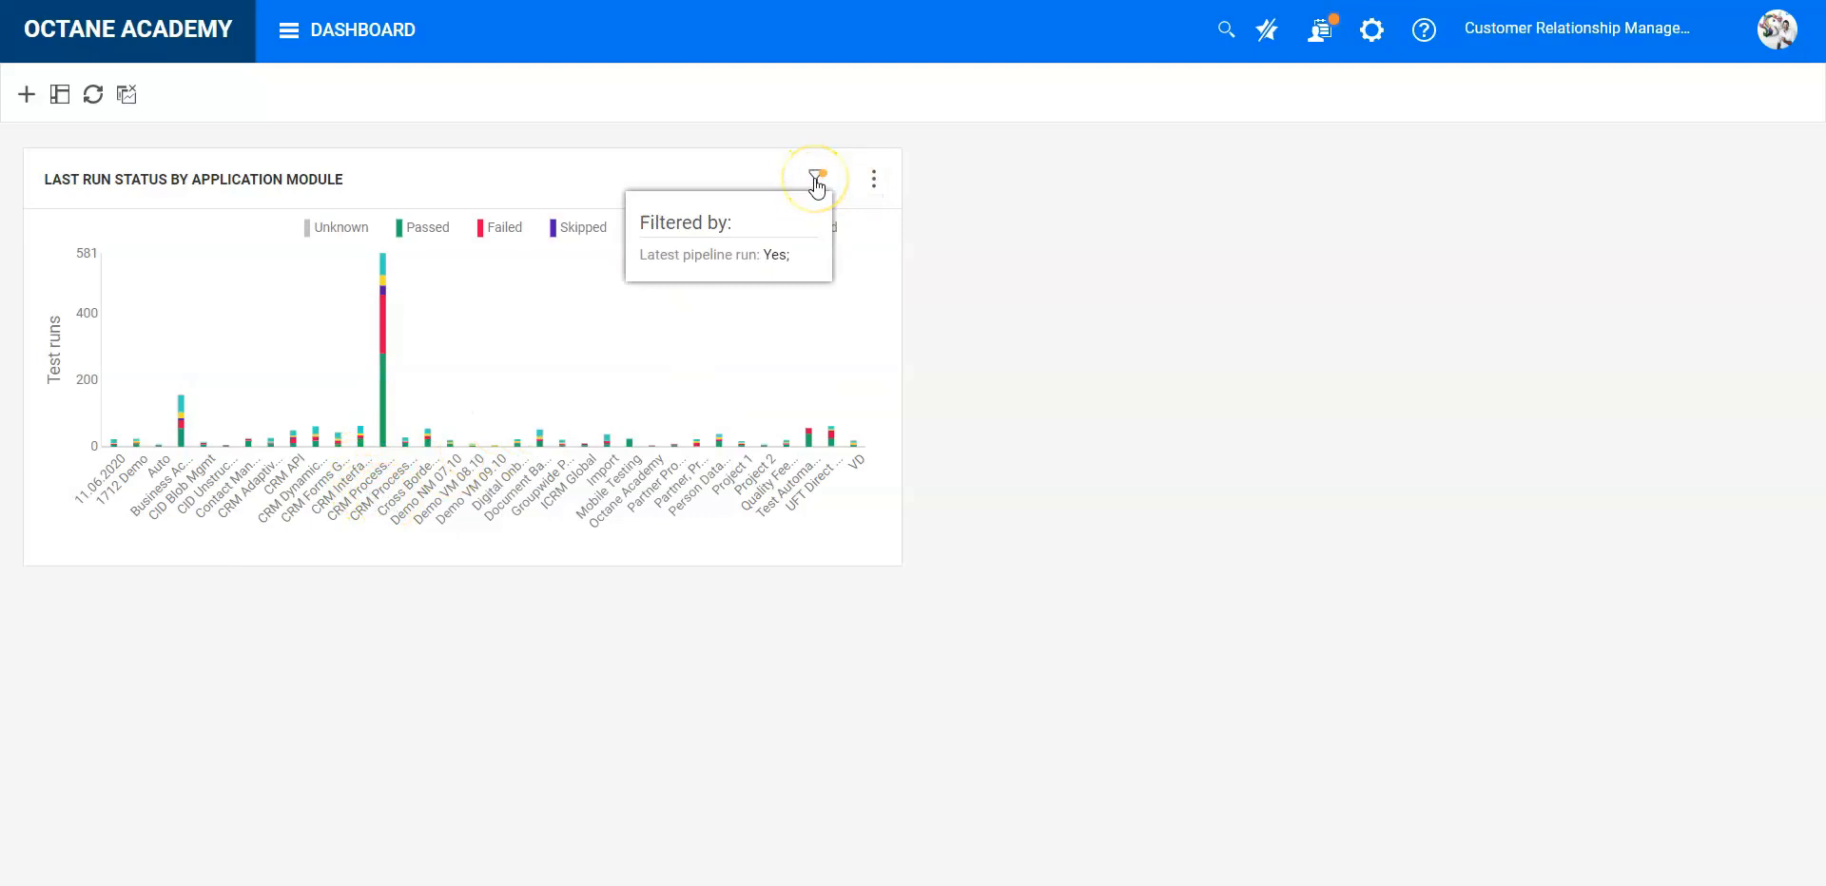
pyautogui.click(816, 180)
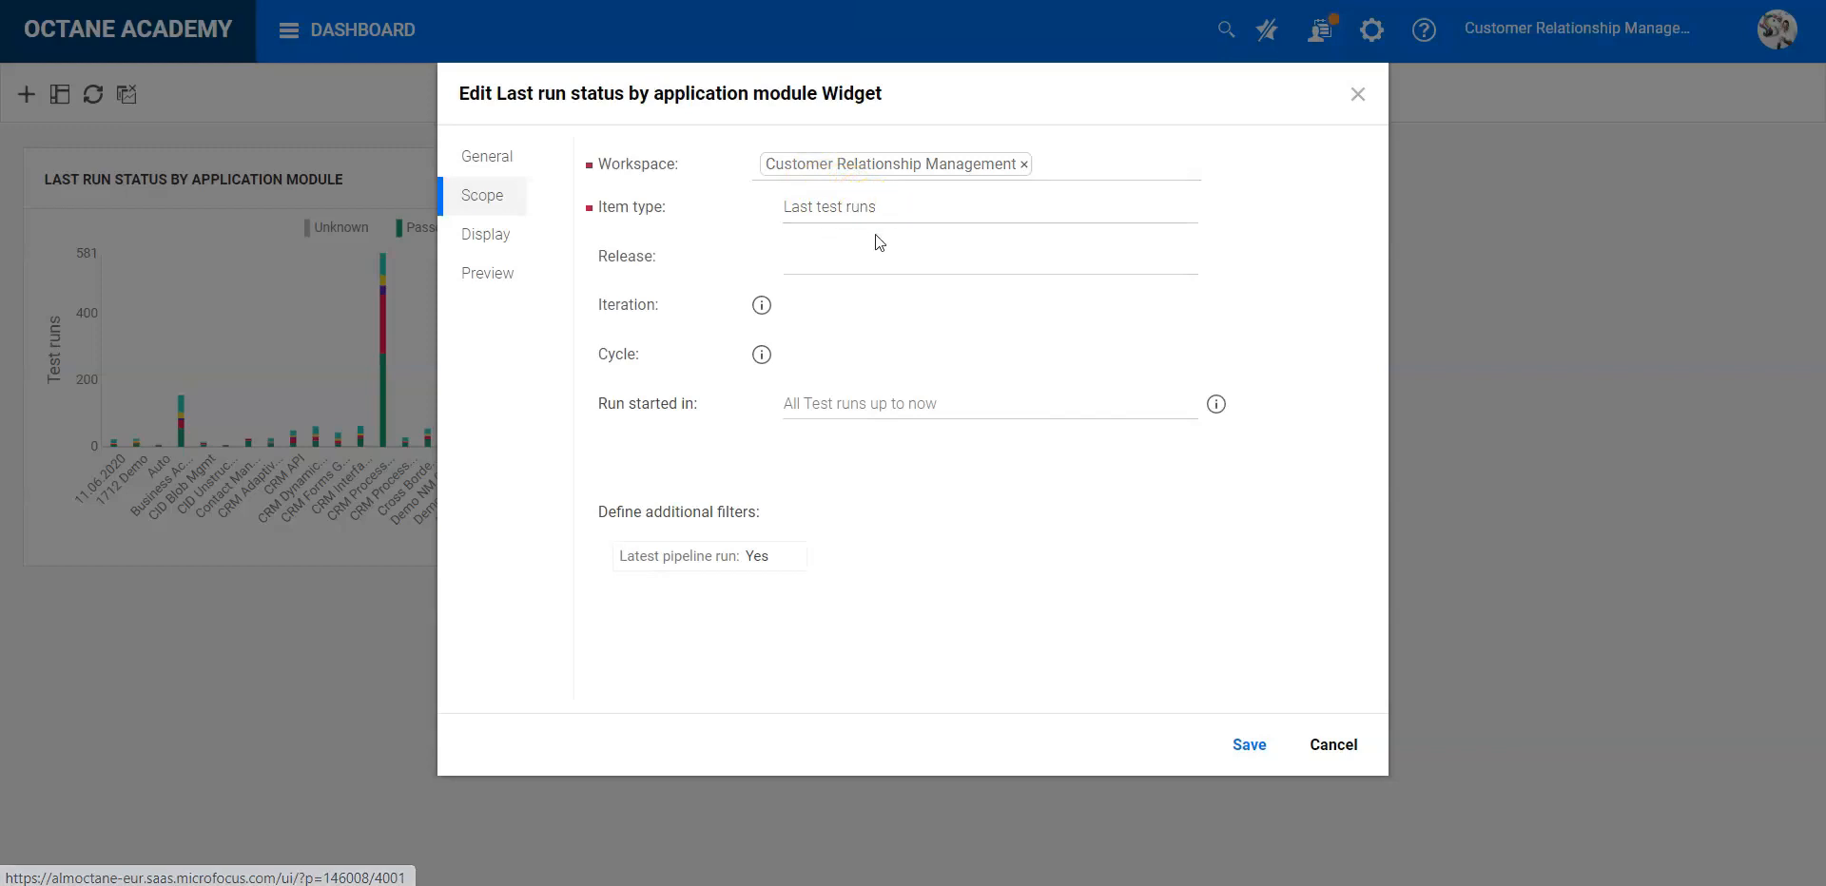
pyautogui.click(879, 259)
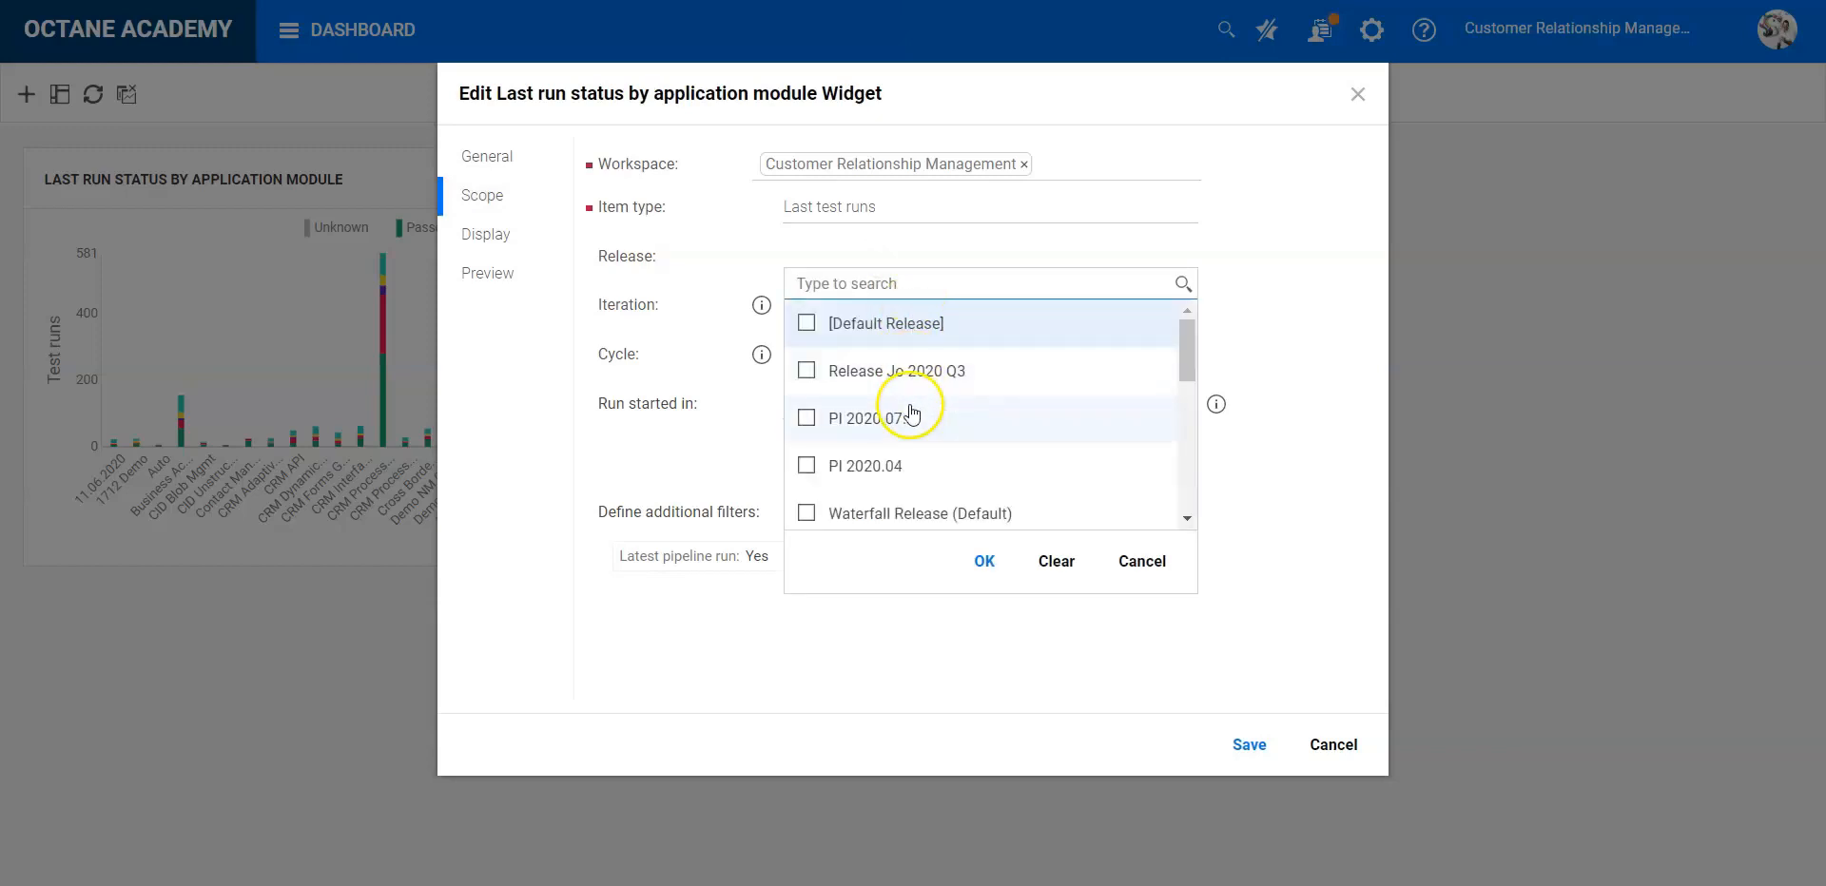
pyautogui.scroll(-1, 913, 462)
pyautogui.scroll(-1, 911, 463)
pyautogui.click(904, 460)
pyautogui.click(984, 563)
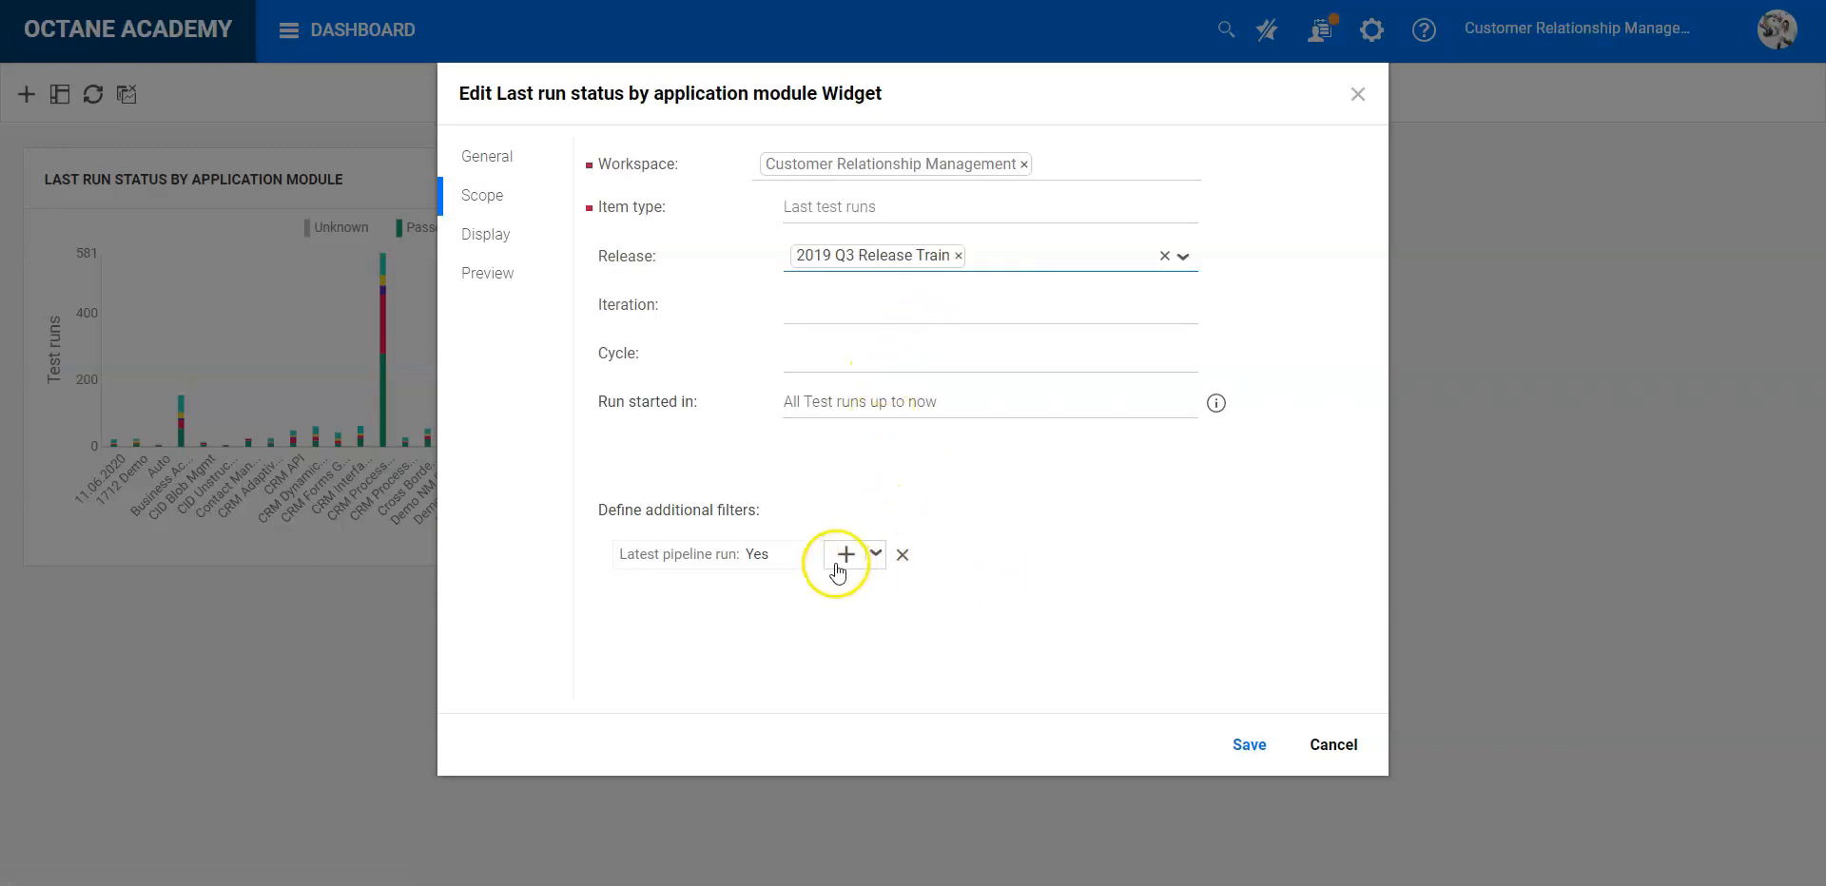
# - Remove the "Latest pipeline run" filter and check which workspaces can be selected for the scope
pyautogui.click(795, 560)
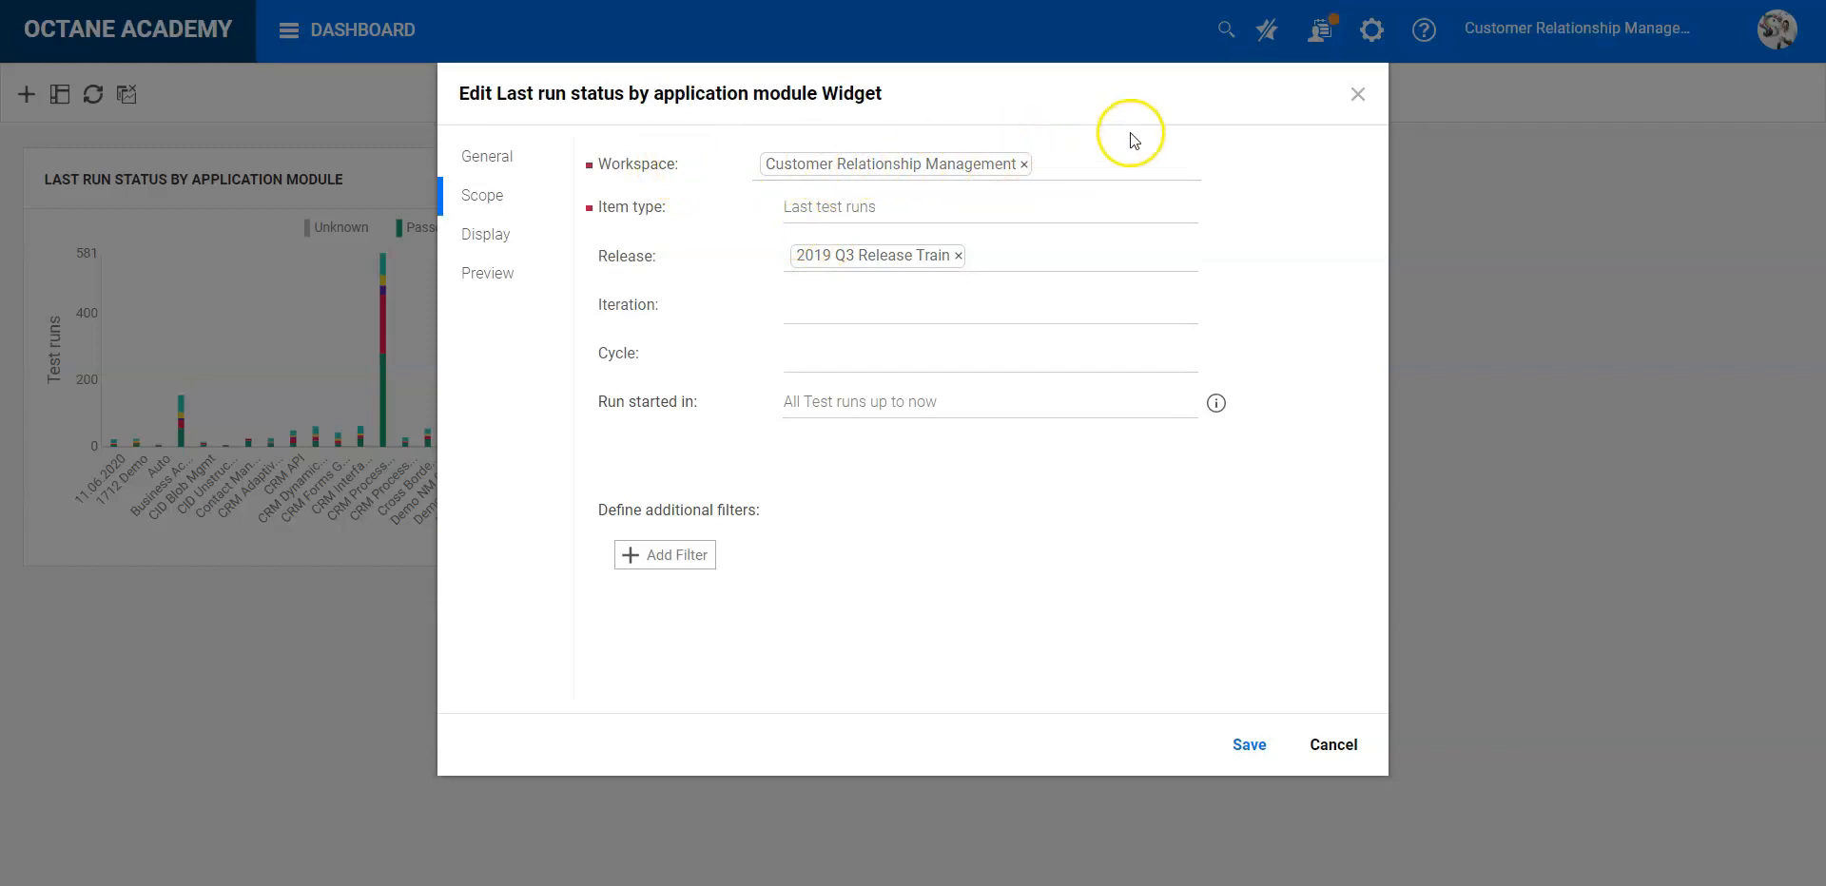
pyautogui.click(1185, 165)
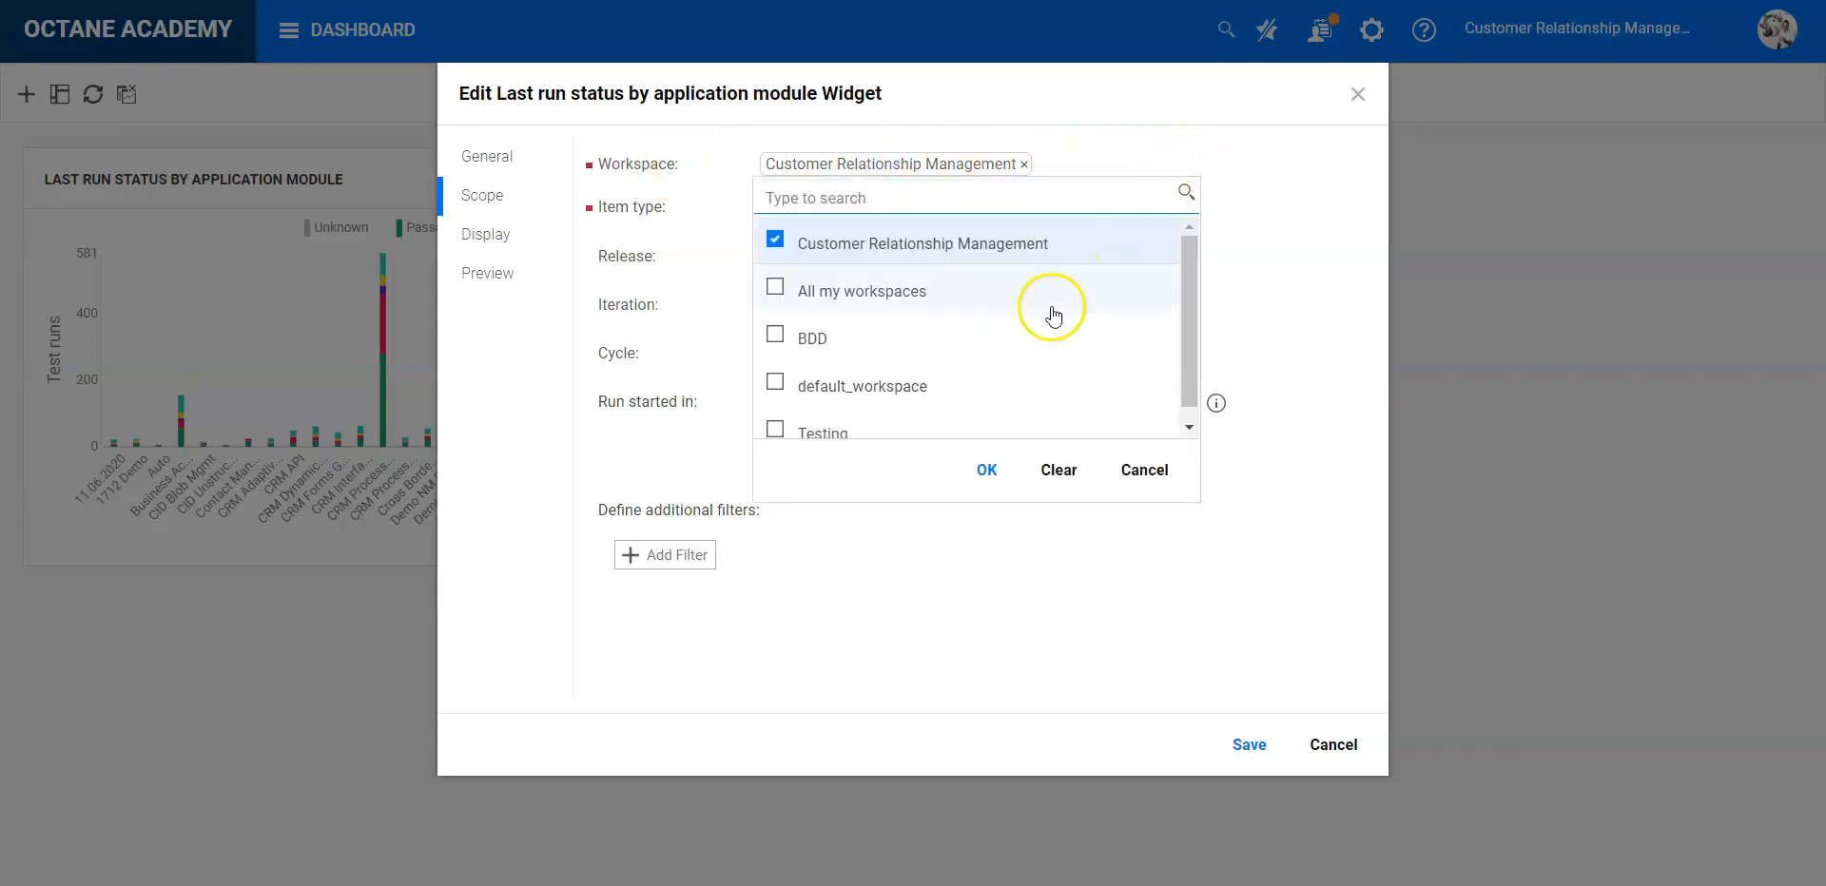
pyautogui.click(1145, 469)
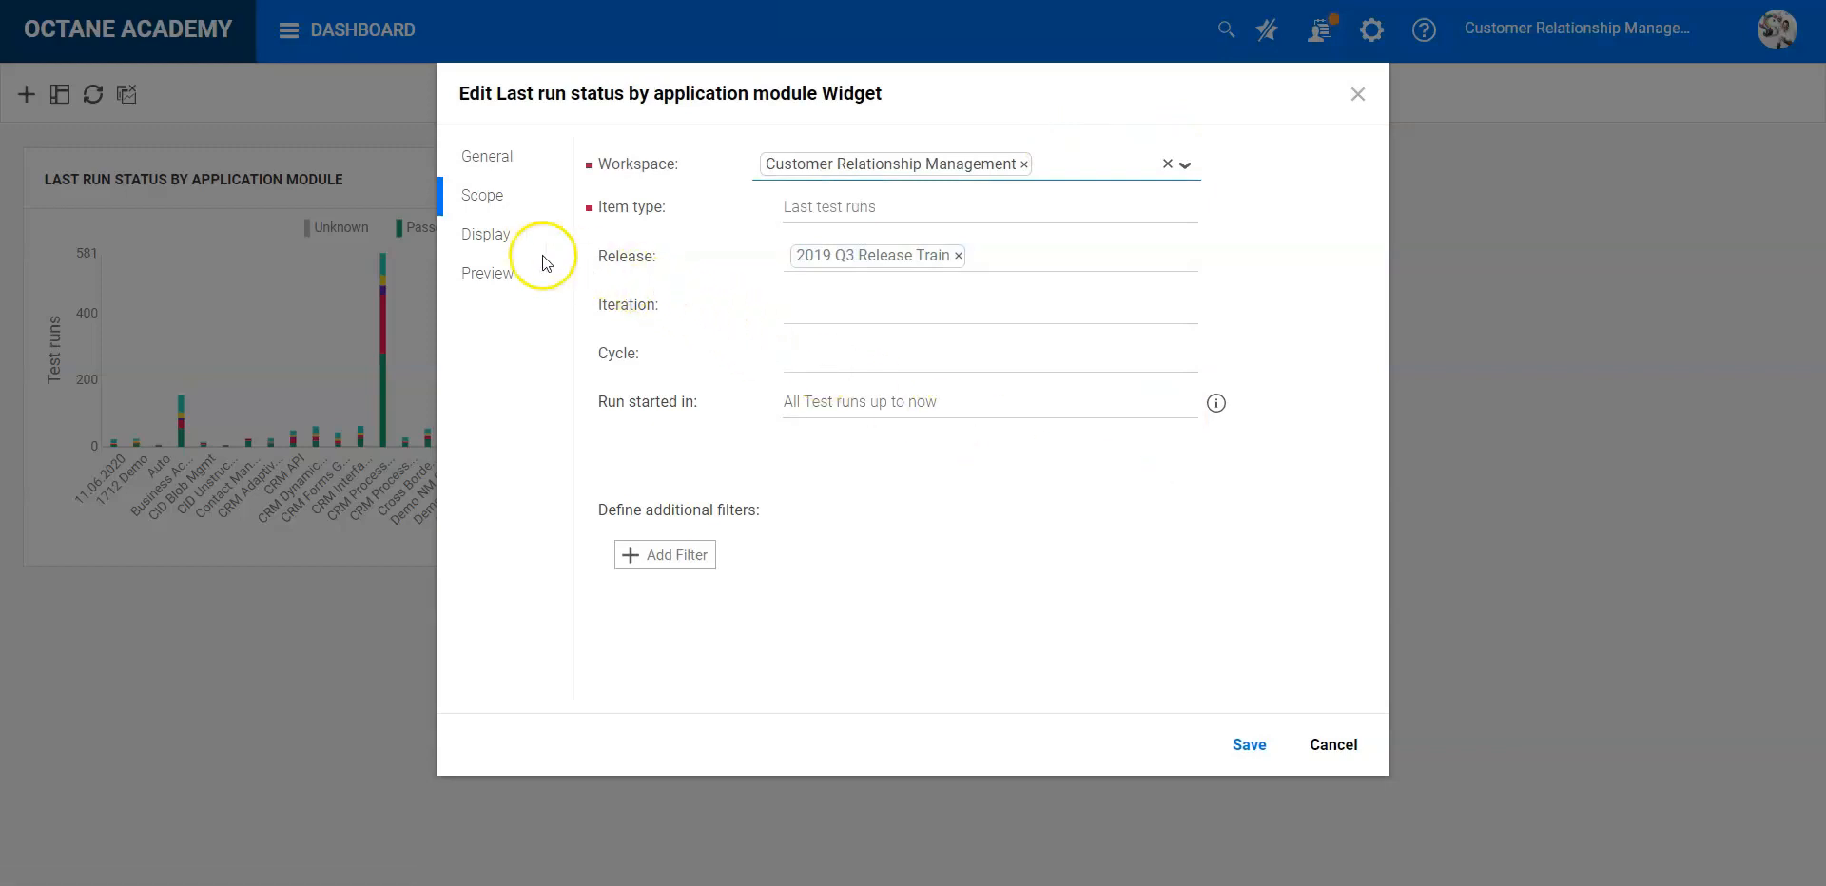
# - Change the widget's graph display type to Grid
pyautogui.click(491, 239)
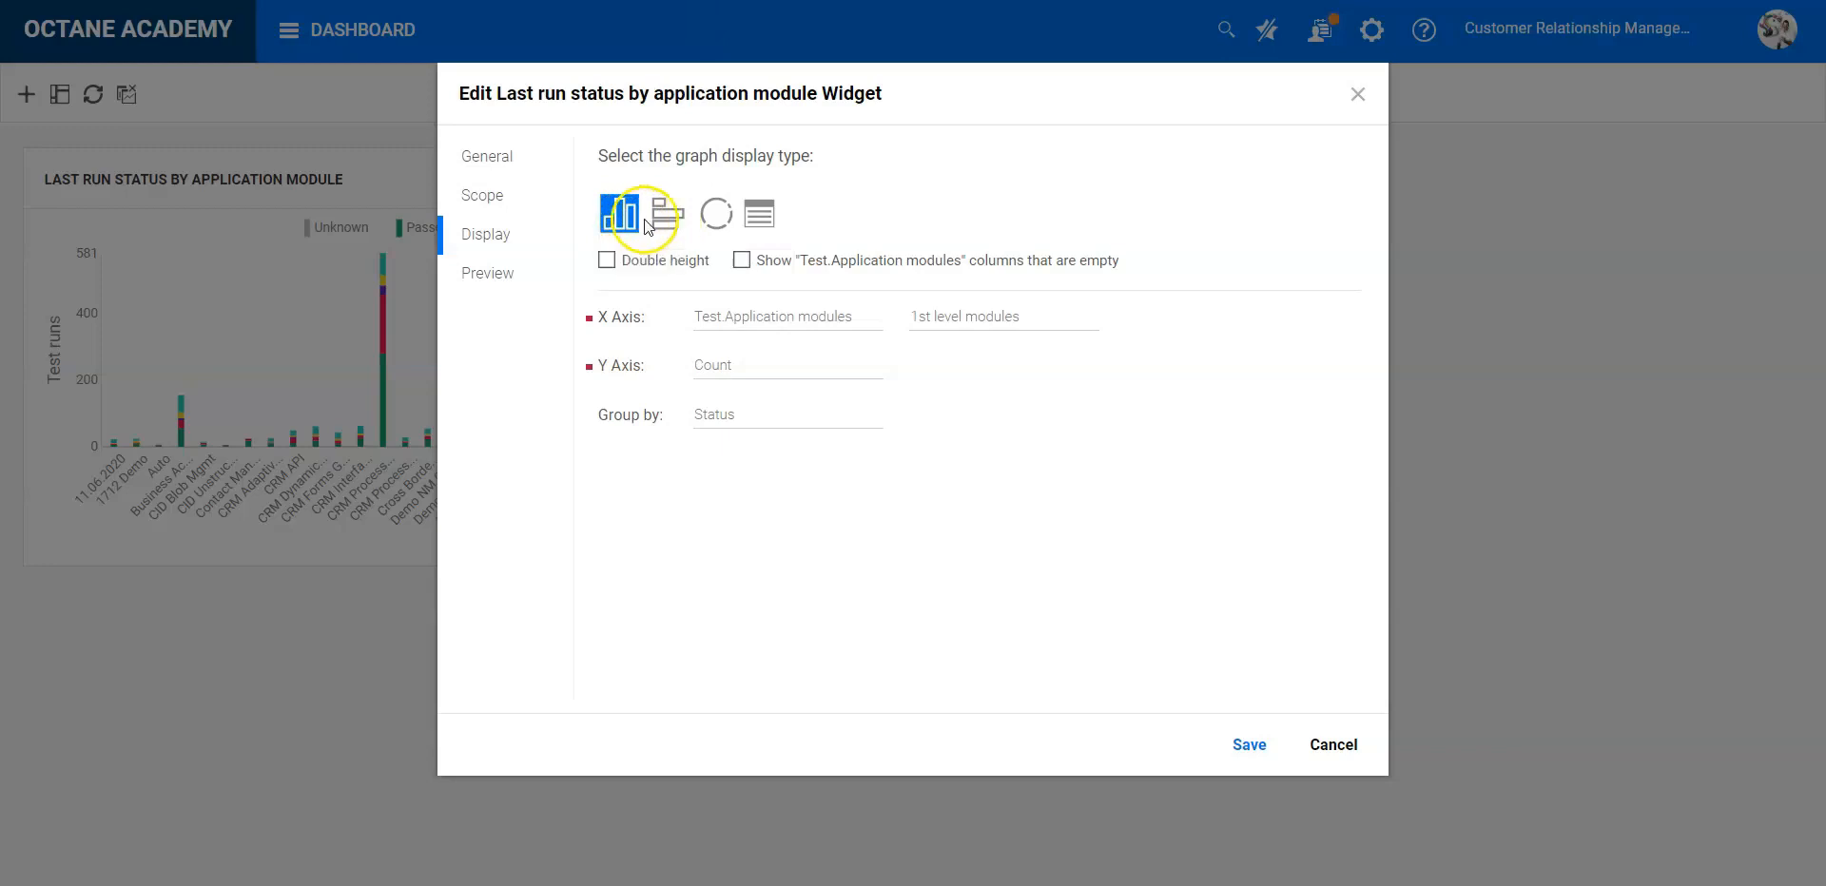
pyautogui.click(758, 215)
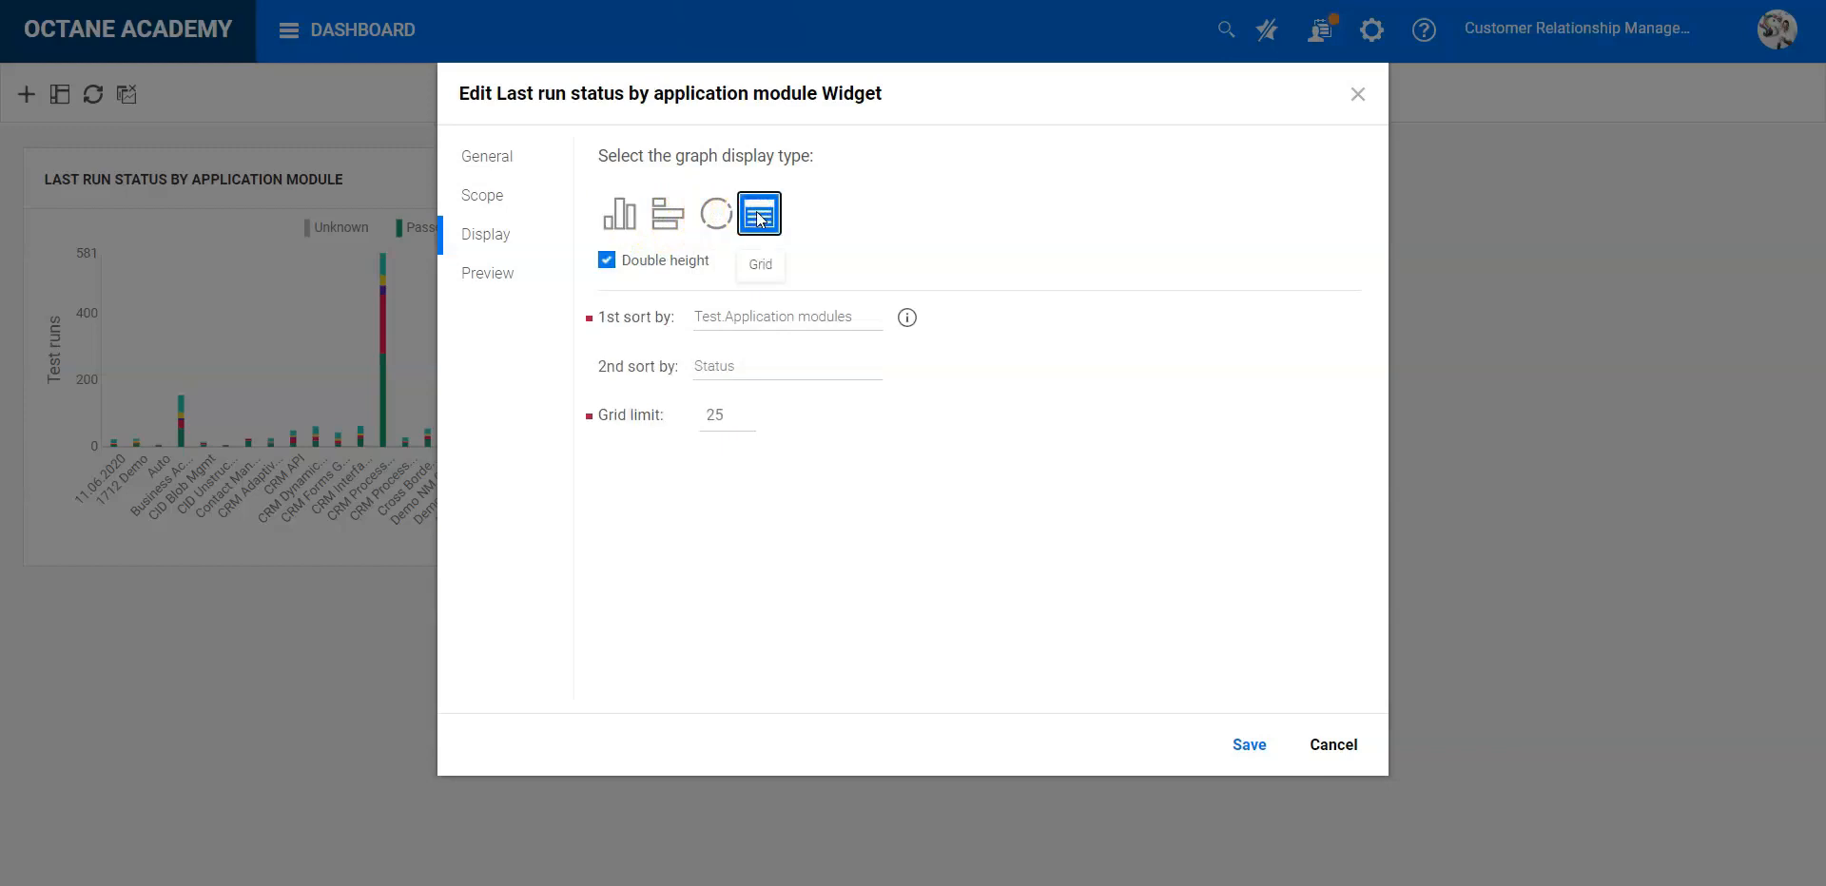
pyautogui.click(762, 265)
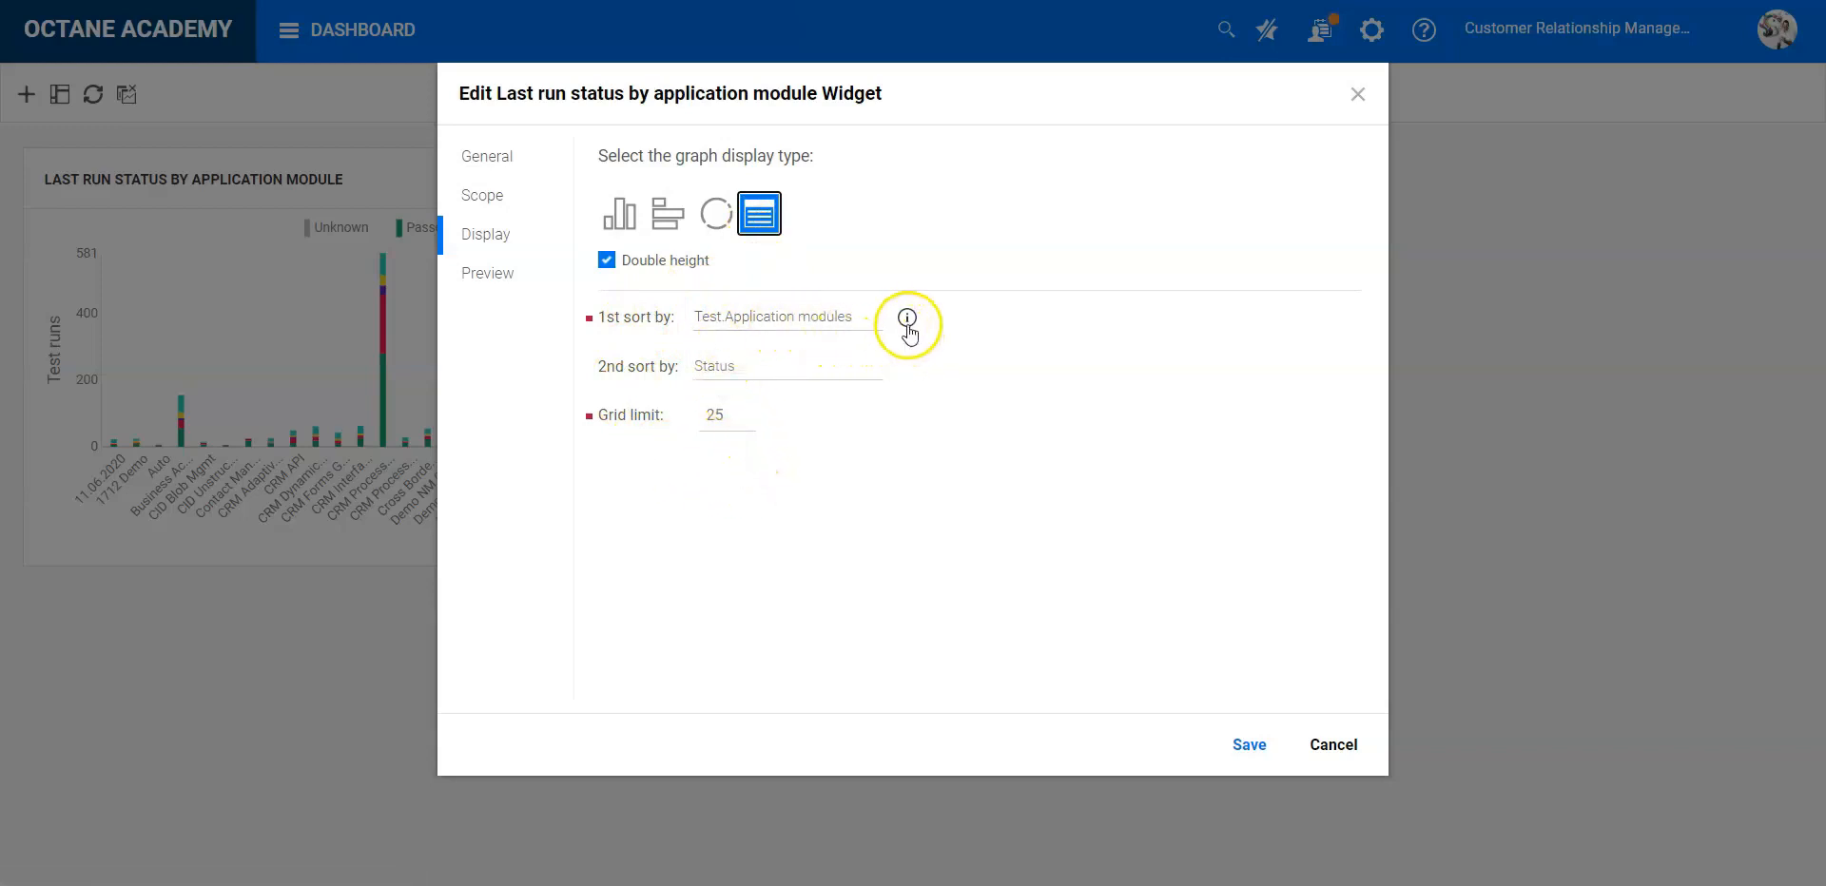
# - Sort the grid first by Native status and second by Run by
pyautogui.moveTo(907, 323)
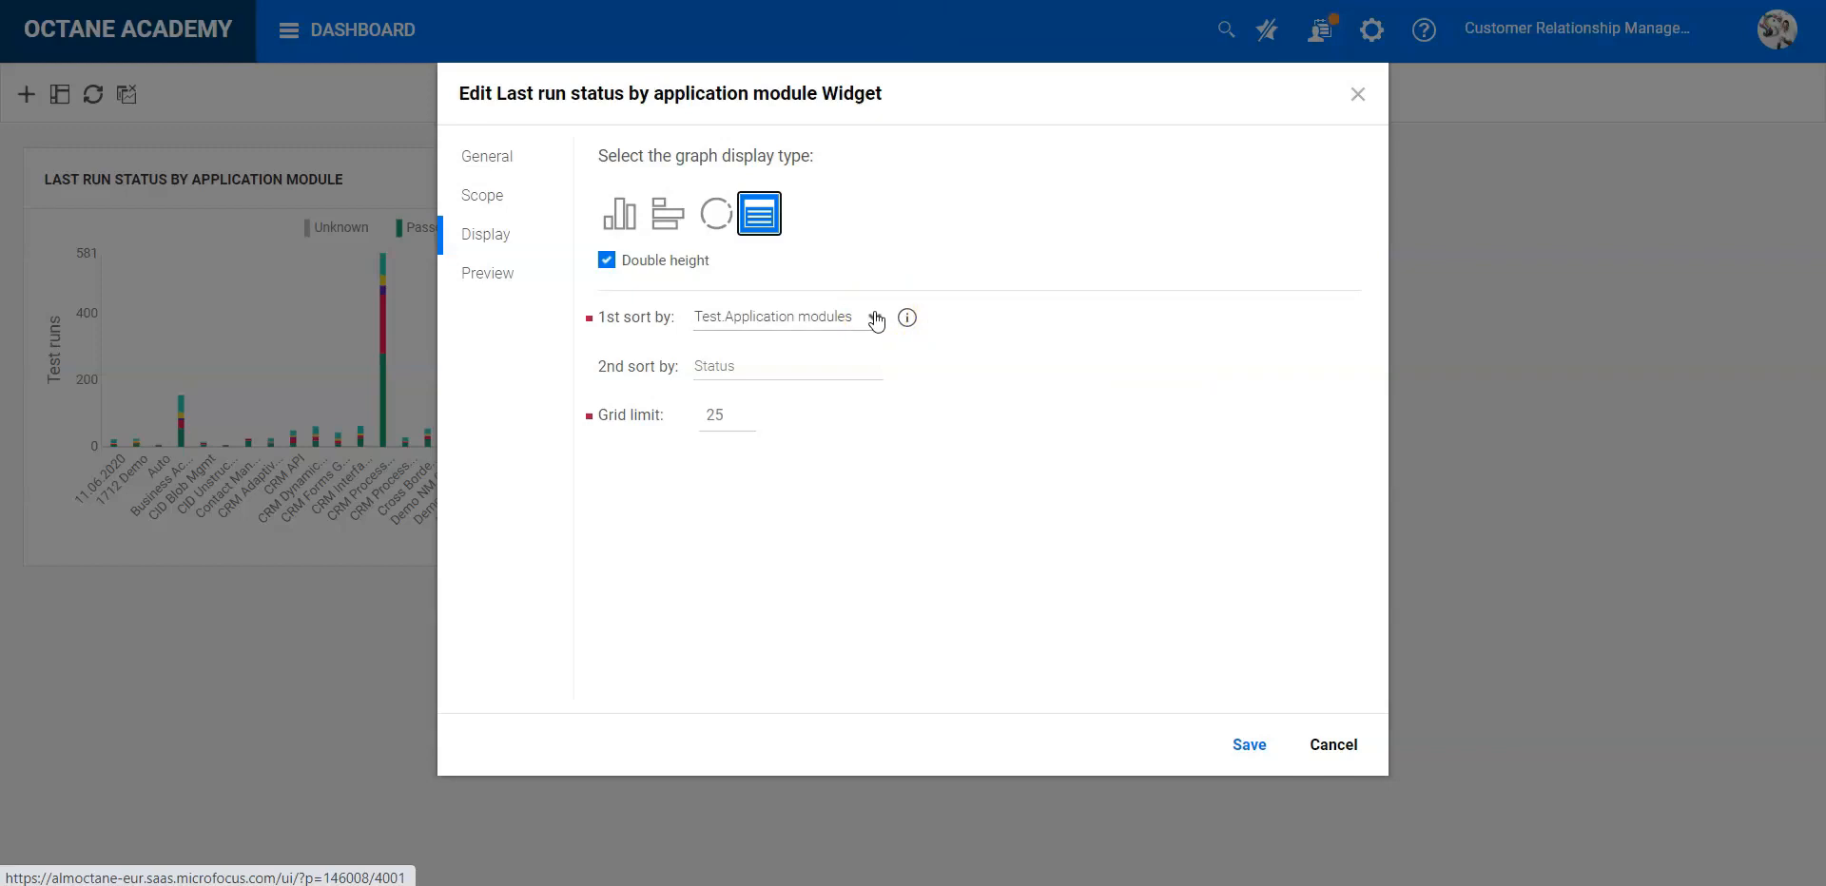
pyautogui.click(874, 319)
pyautogui.click(837, 341)
pyautogui.write('native')
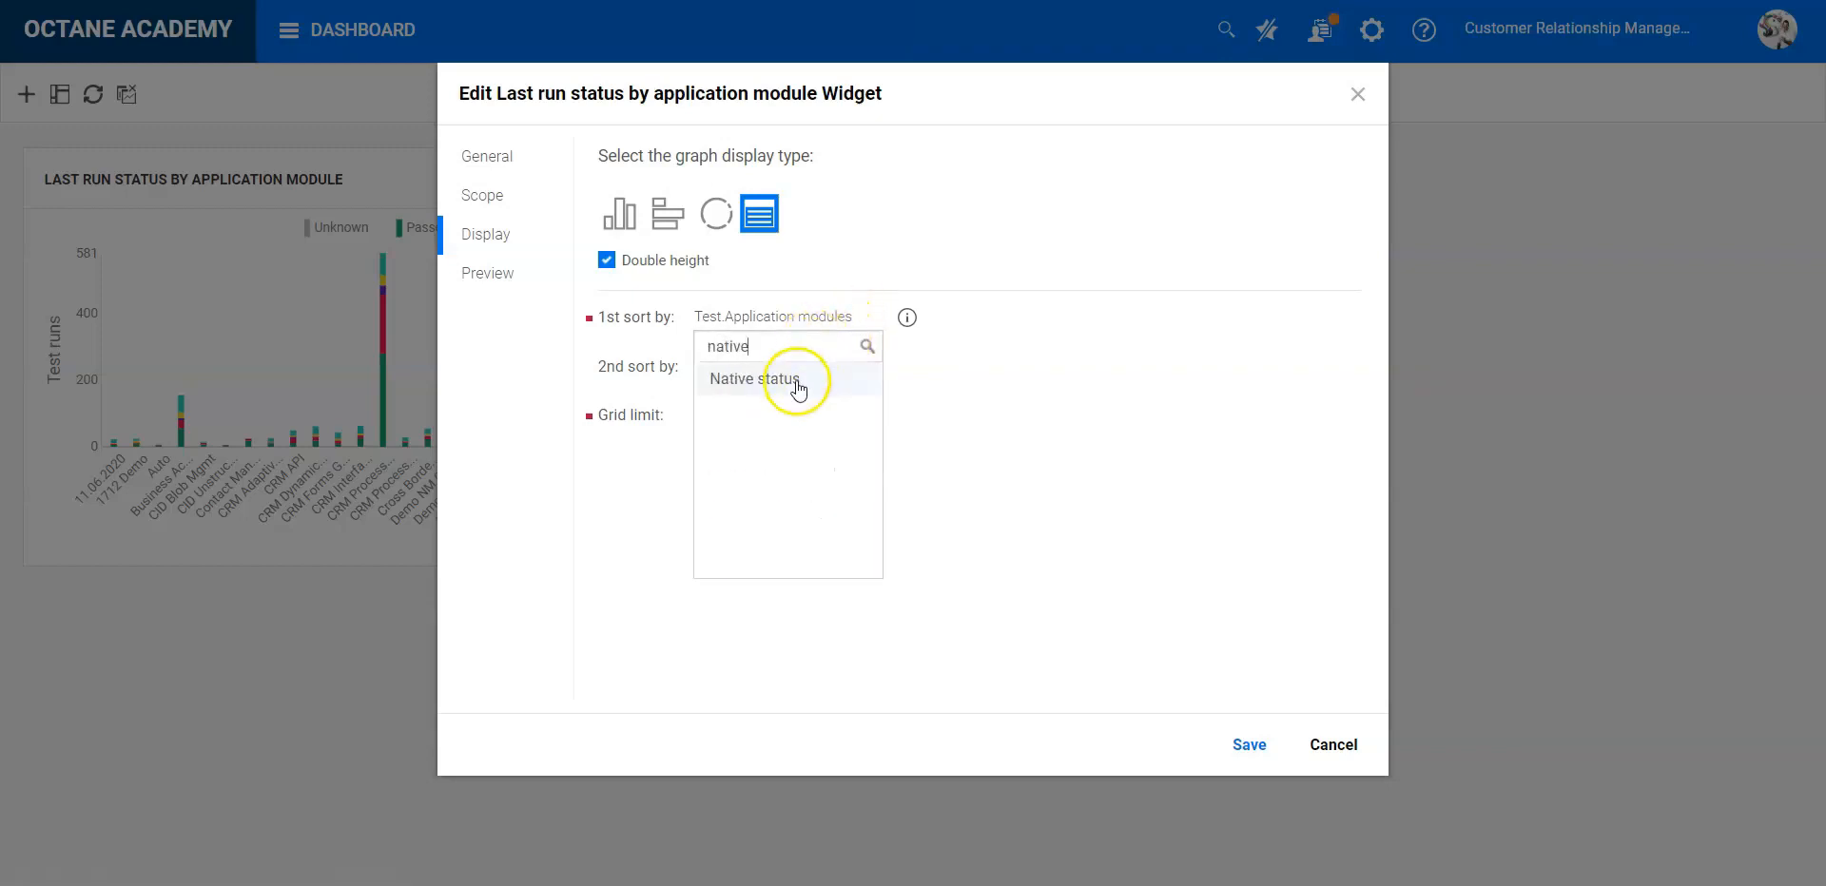
pyautogui.click(798, 385)
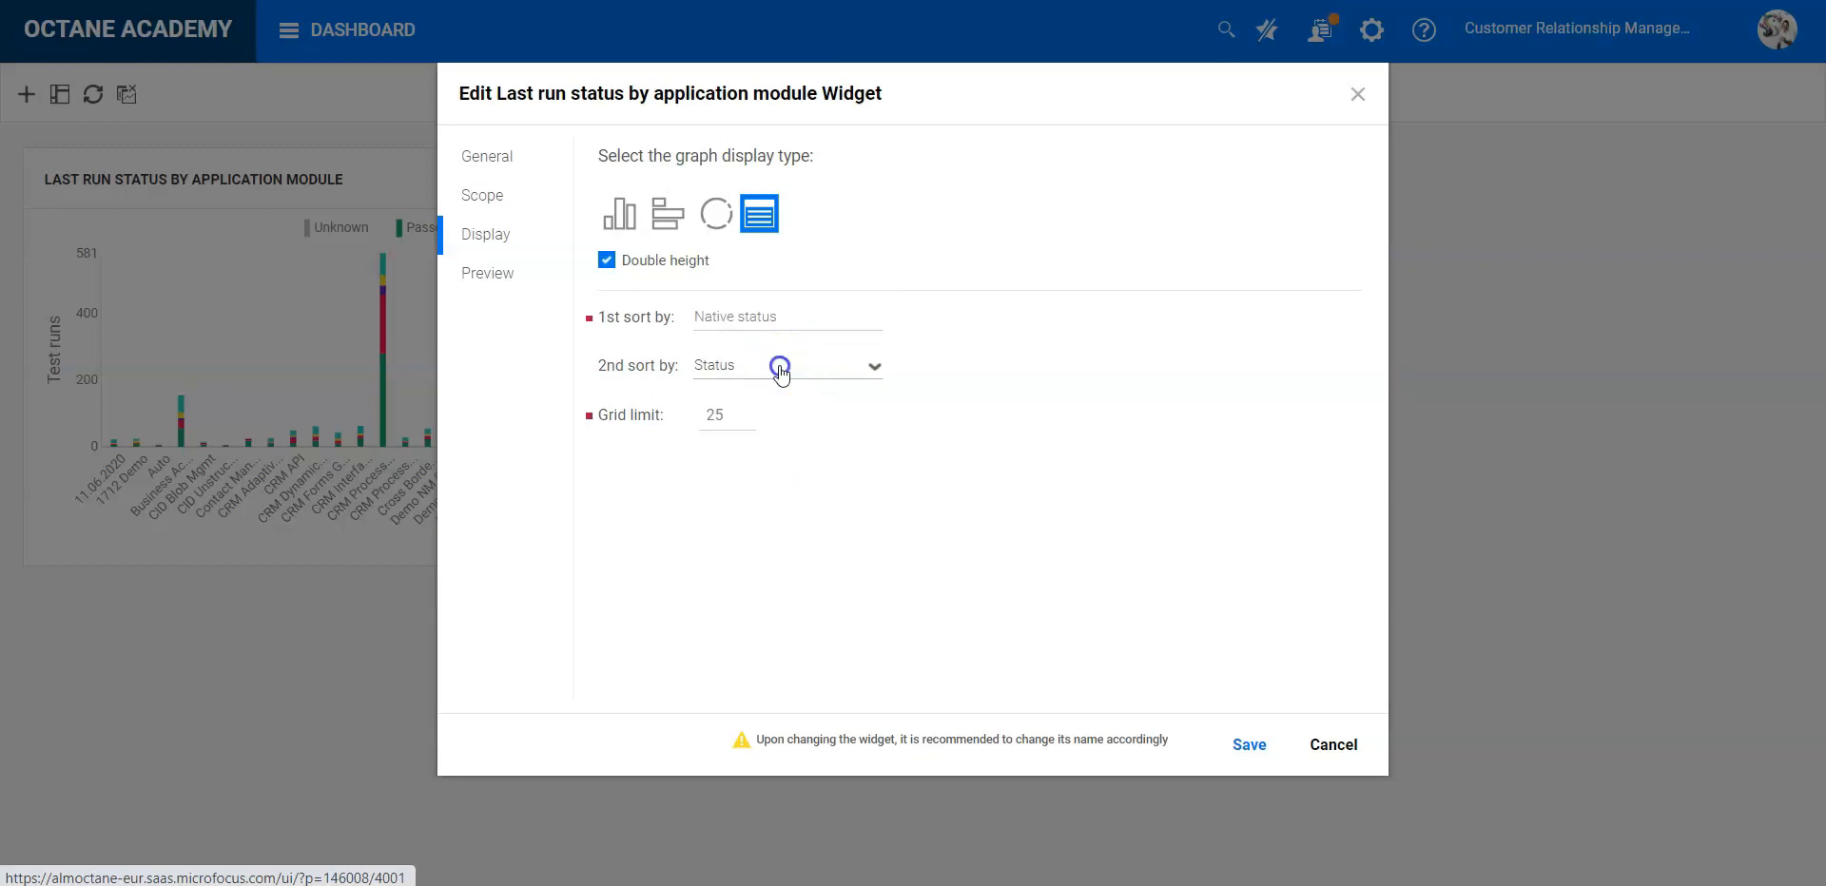
pyautogui.click(780, 374)
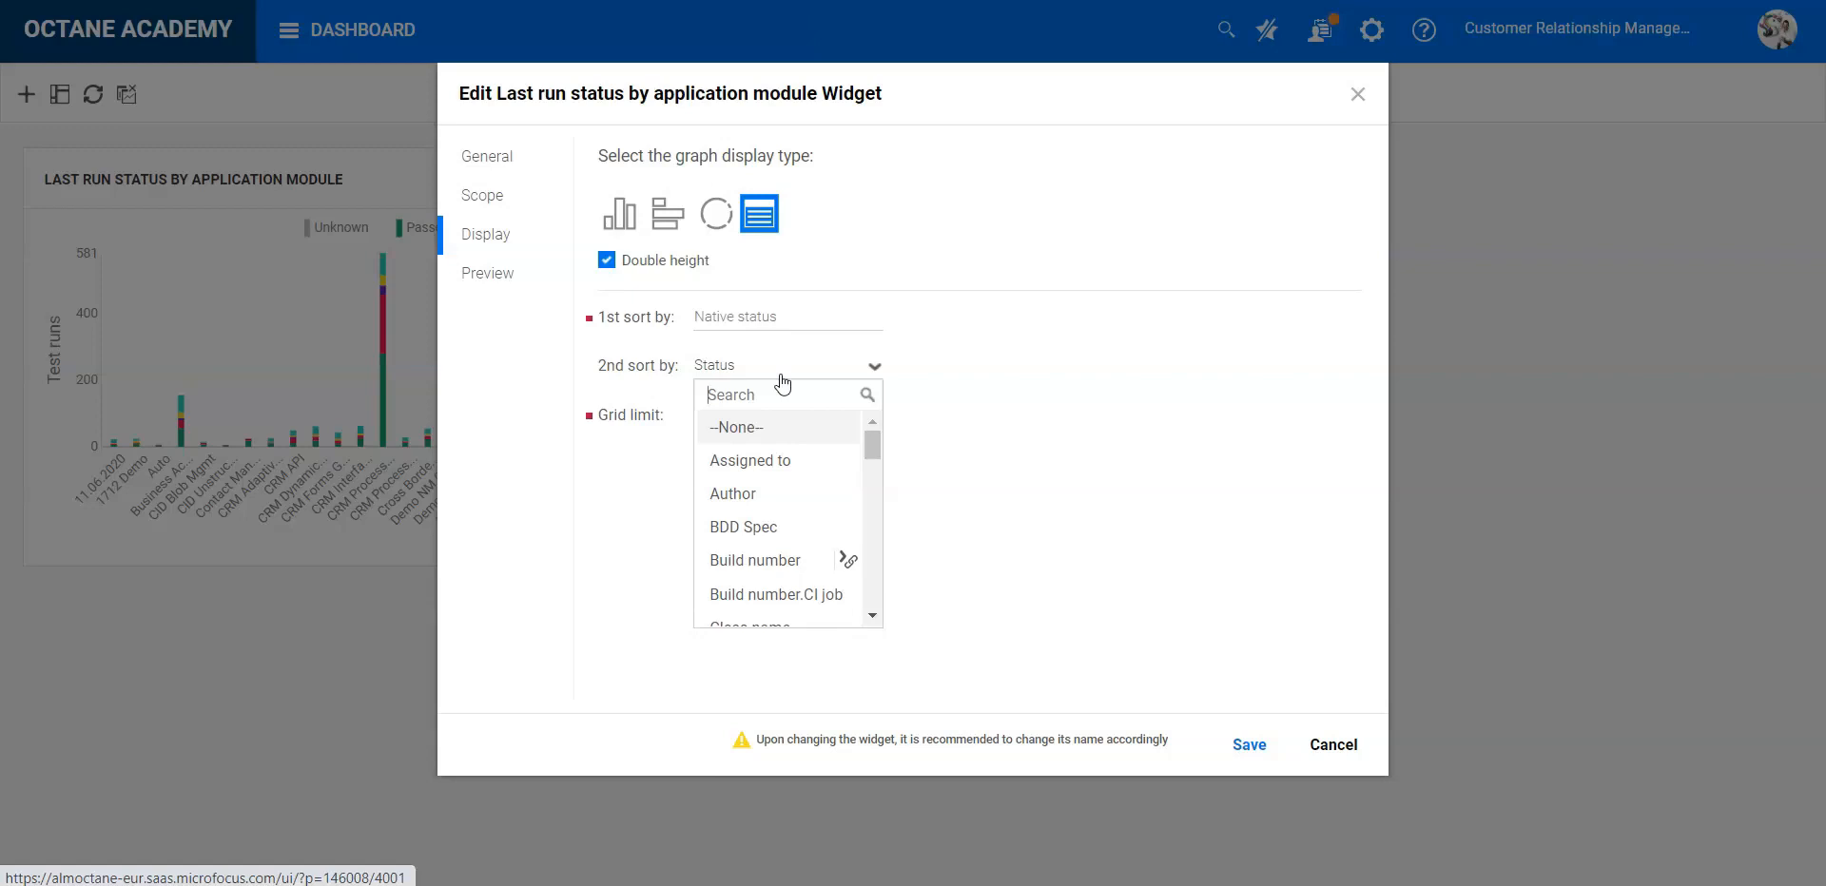
pyautogui.write('run')
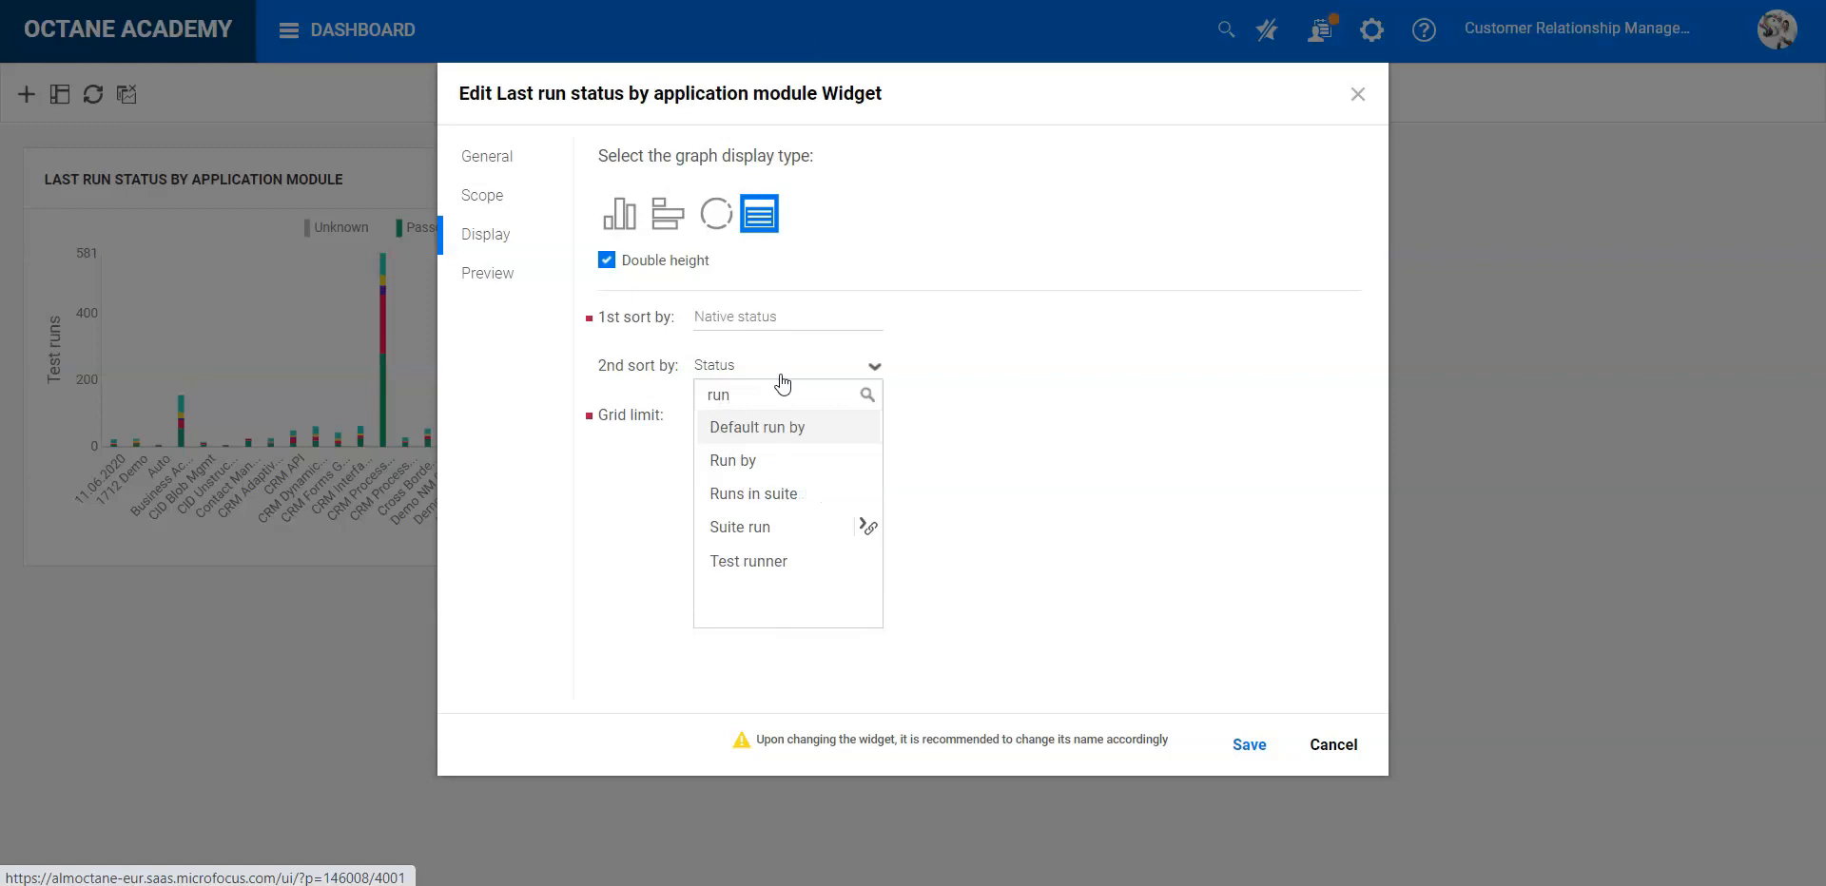
pyautogui.click(756, 461)
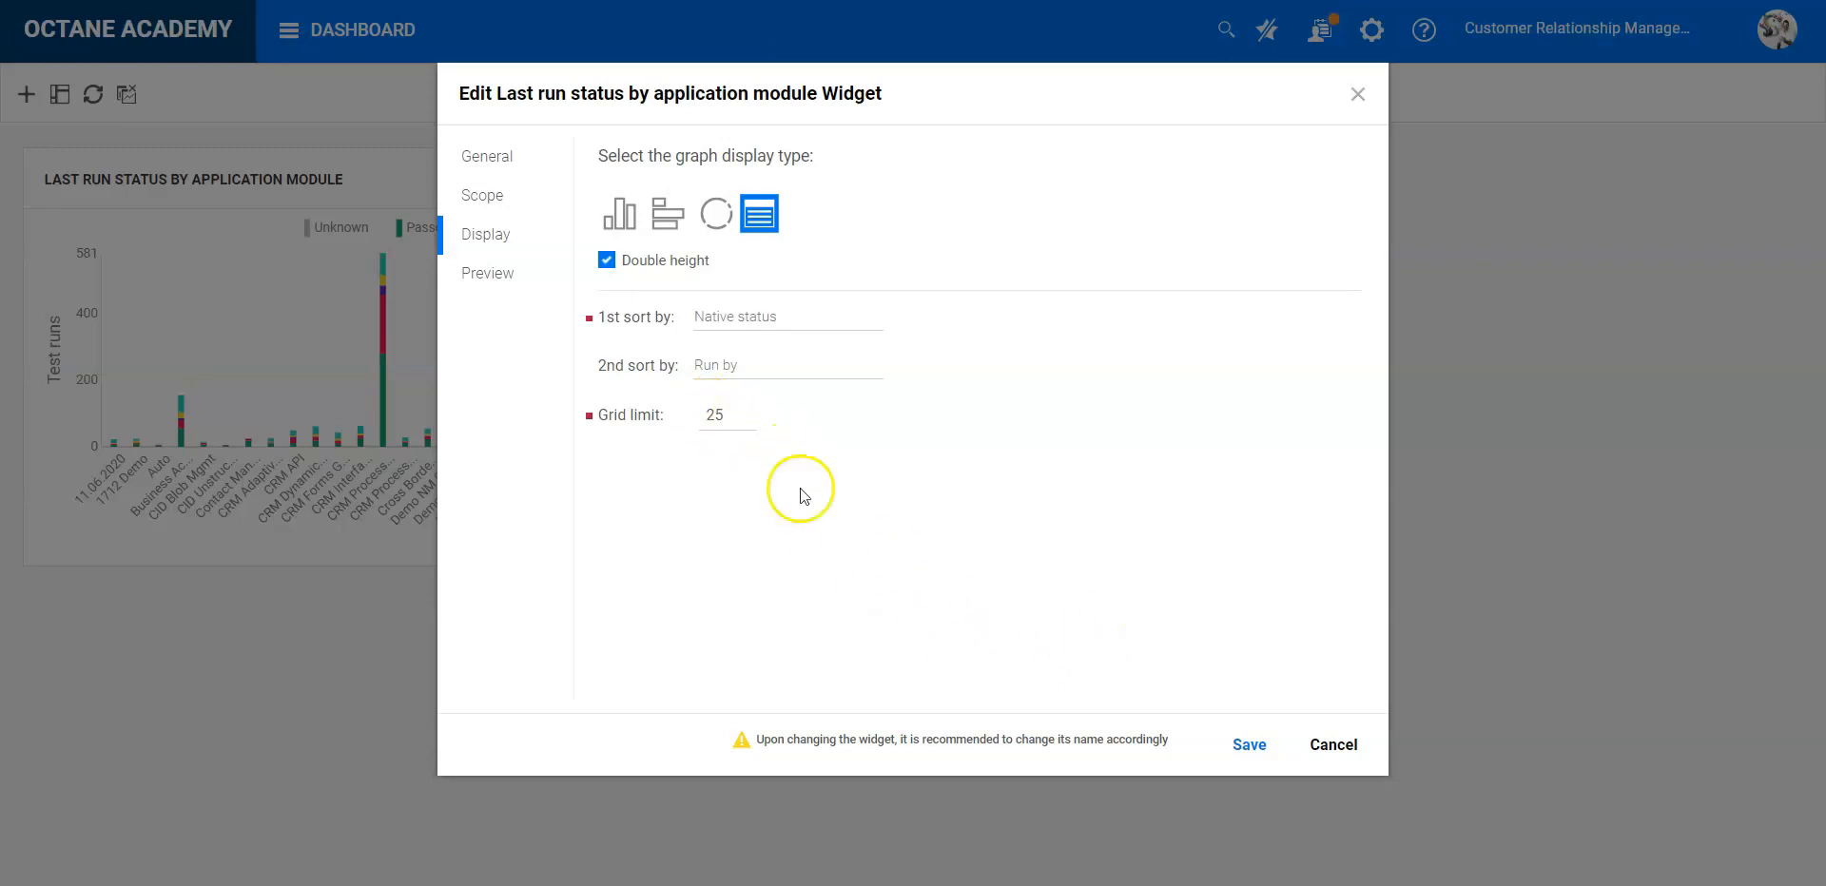
# - Set the widget's grid limit to 50
pyautogui.click(729, 415)
pyautogui.press('BackSpace')
pyautogui.press('BackSpace')
pyautogui.write('50')
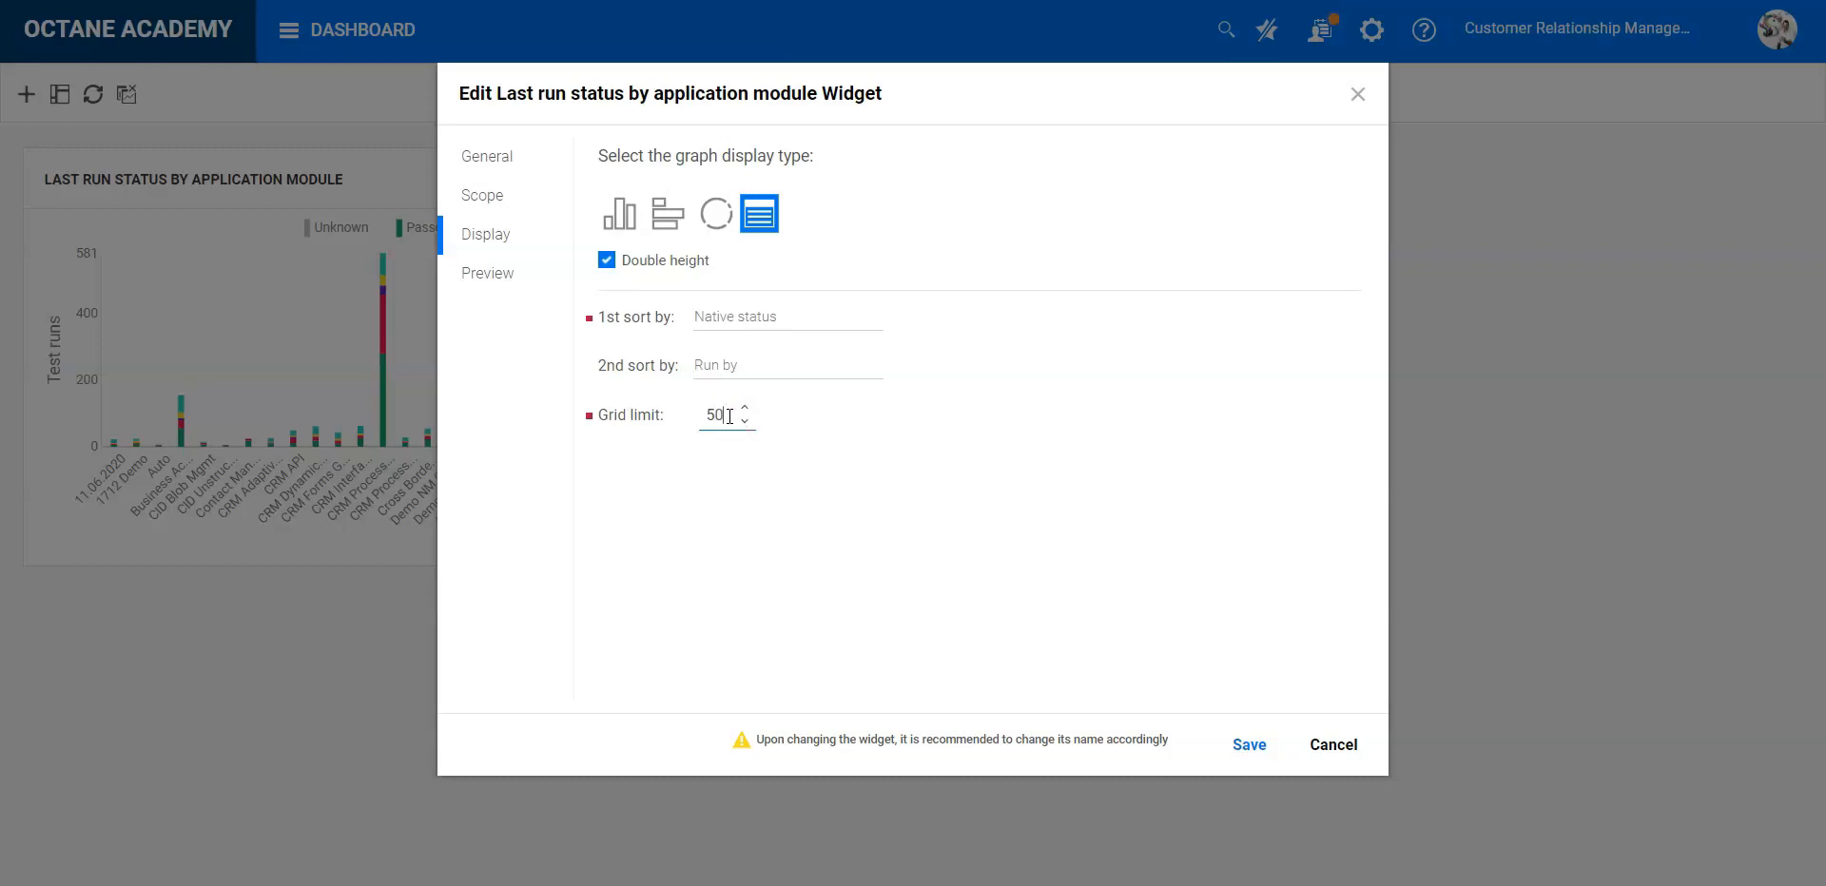
# - Preview the configured grid and save the widget's changes
pyautogui.click(1253, 744)
pyautogui.click(479, 276)
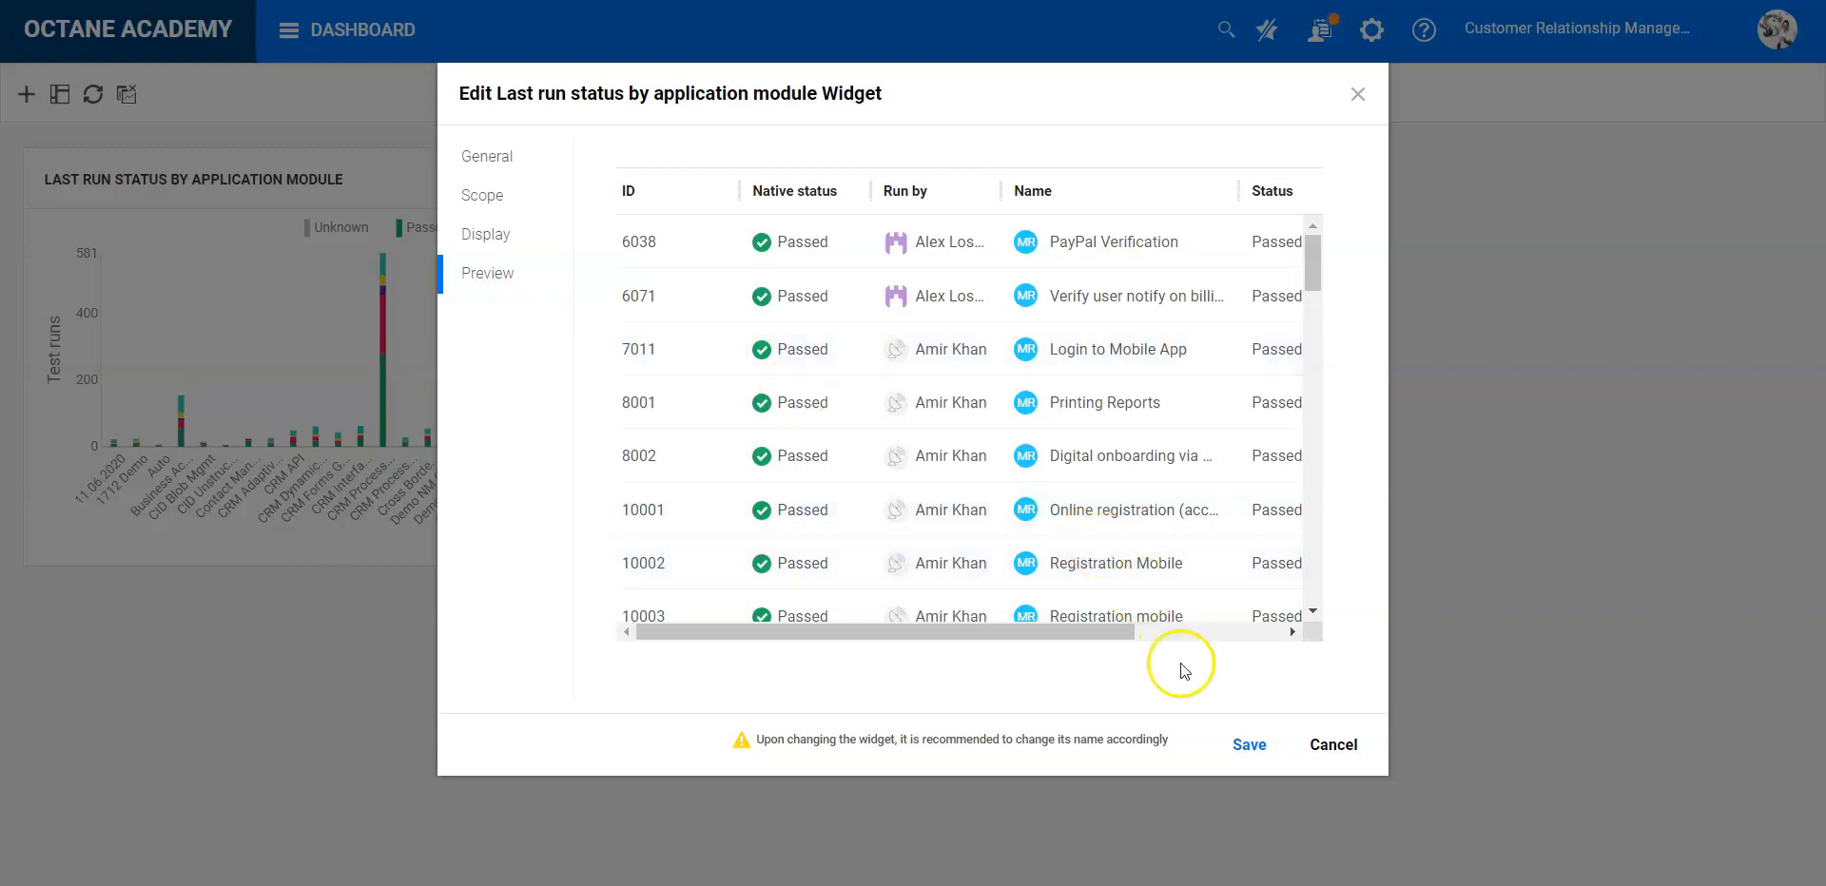
pyautogui.click(1237, 748)
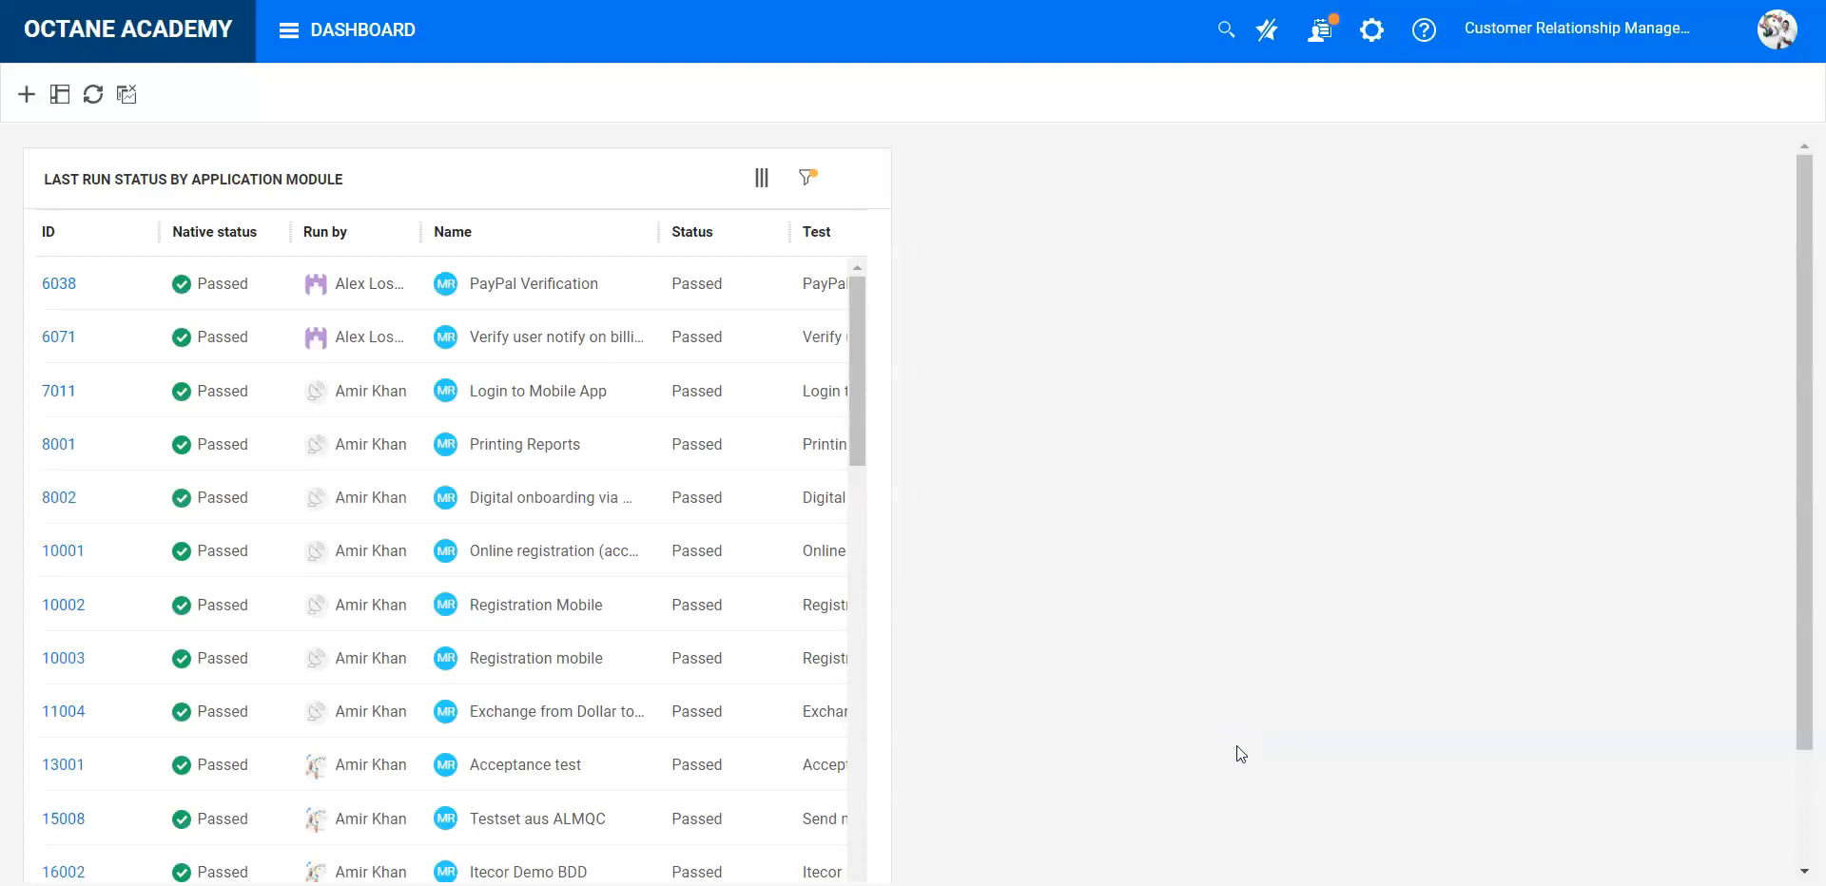
# - Set the dashboard layout to 100% and save it
pyautogui.click(59, 94)
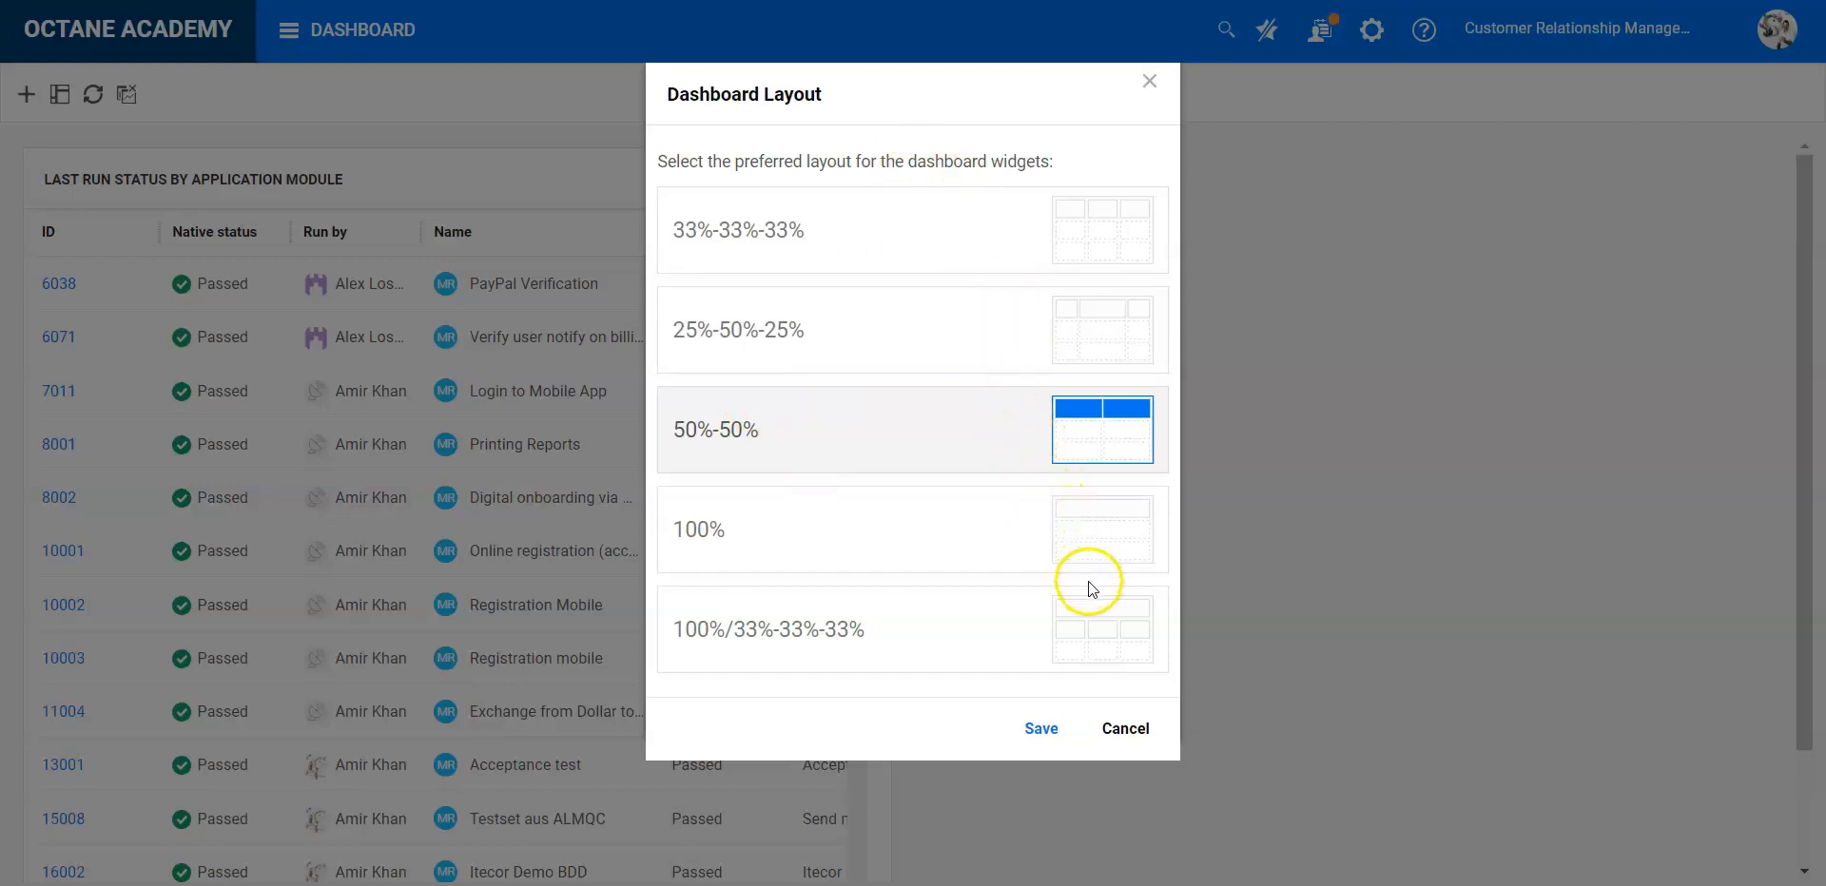
pyautogui.click(1119, 519)
pyautogui.click(1052, 727)
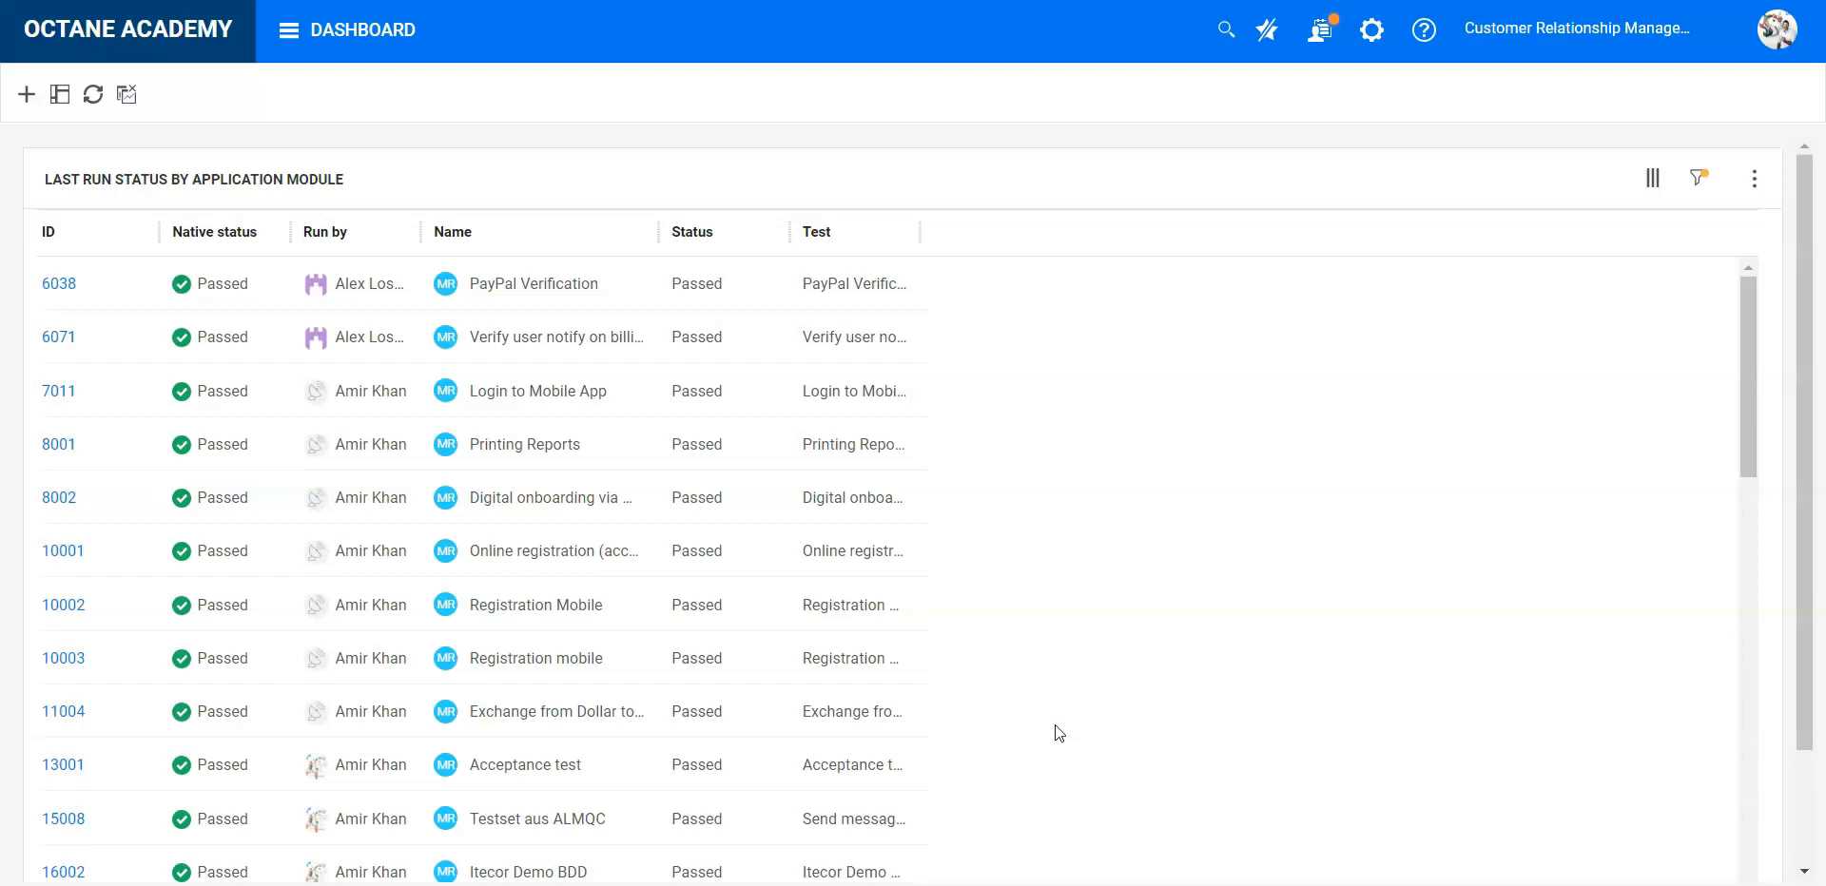
# - Examine the test runs in the full-width grid widget and the actions available for the widget
pyautogui.moveTo(1753, 356); pyautogui.dragTo(1797, 880)
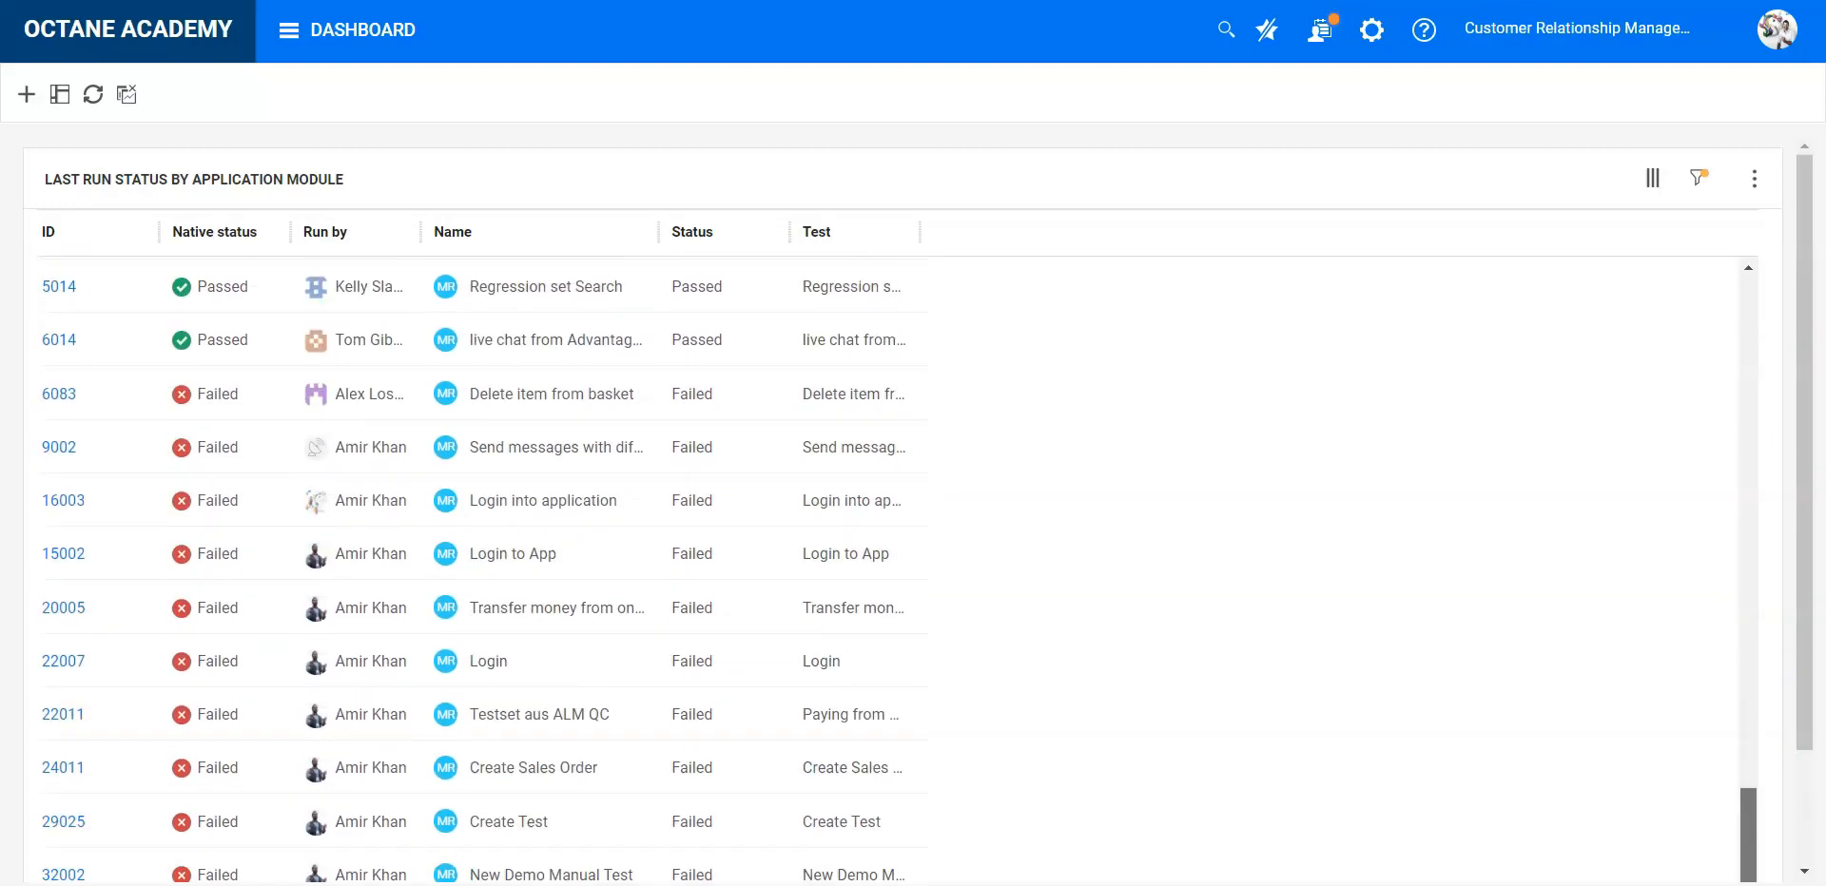
pyautogui.moveTo(1803, 734); pyautogui.dragTo(1808, 856)
pyautogui.moveTo(1807, 751); pyautogui.dragTo(1805, 640)
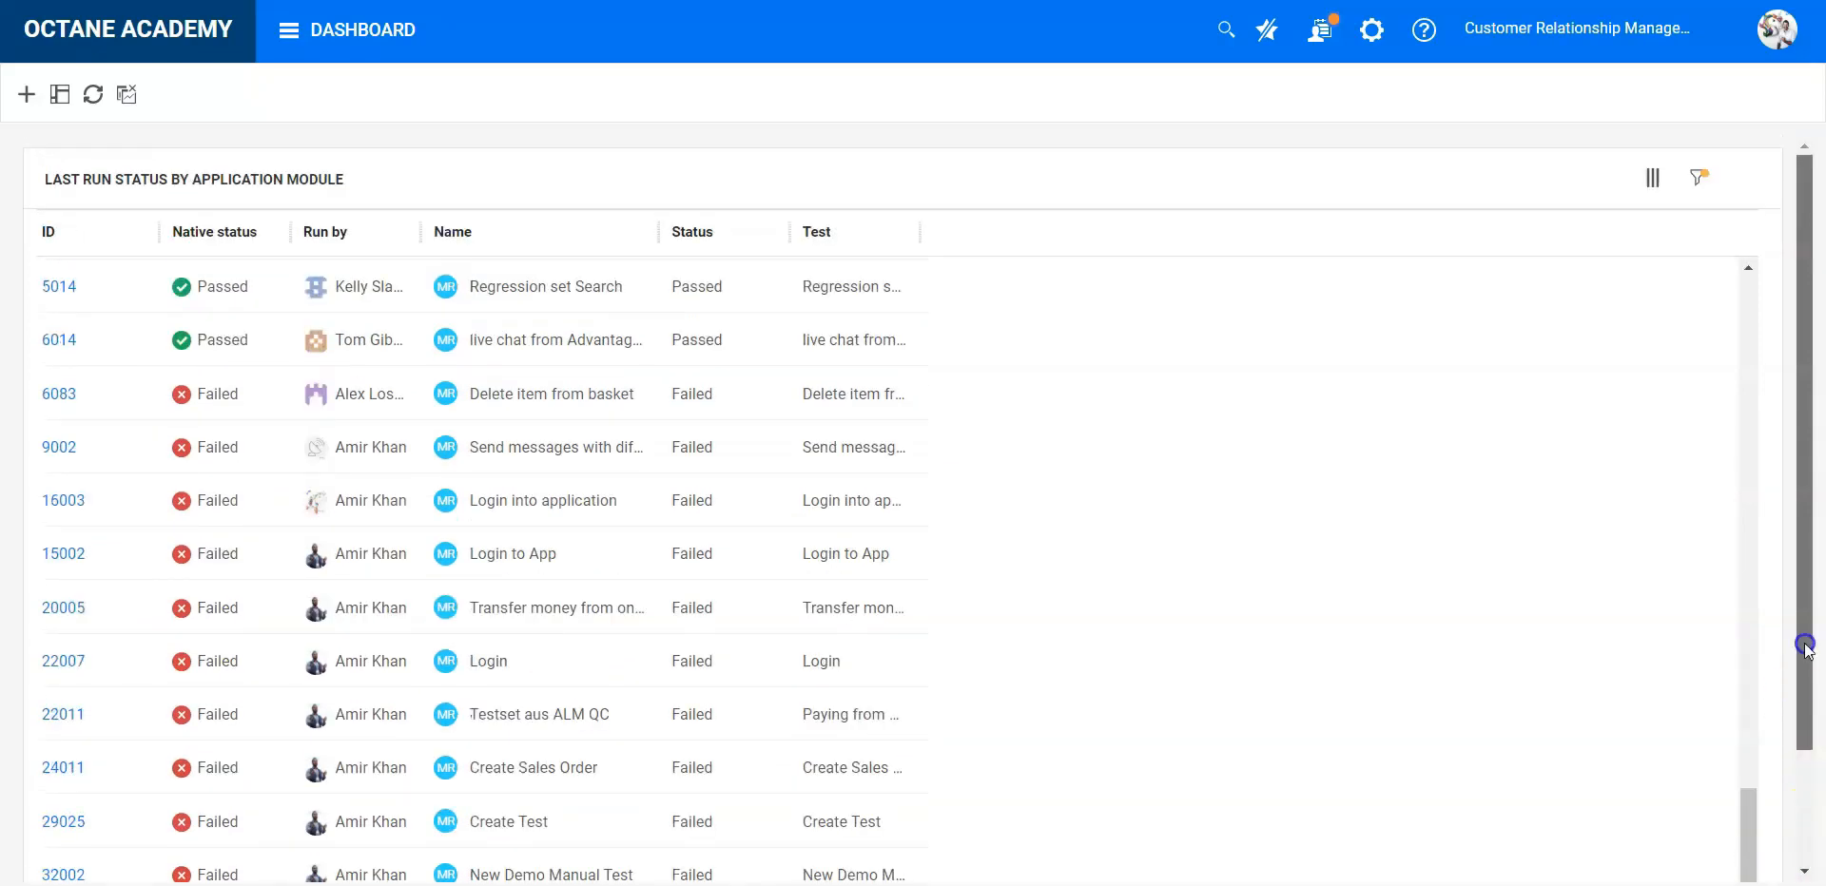
pyautogui.moveTo(1750, 751); pyautogui.dragTo(1769, 266)
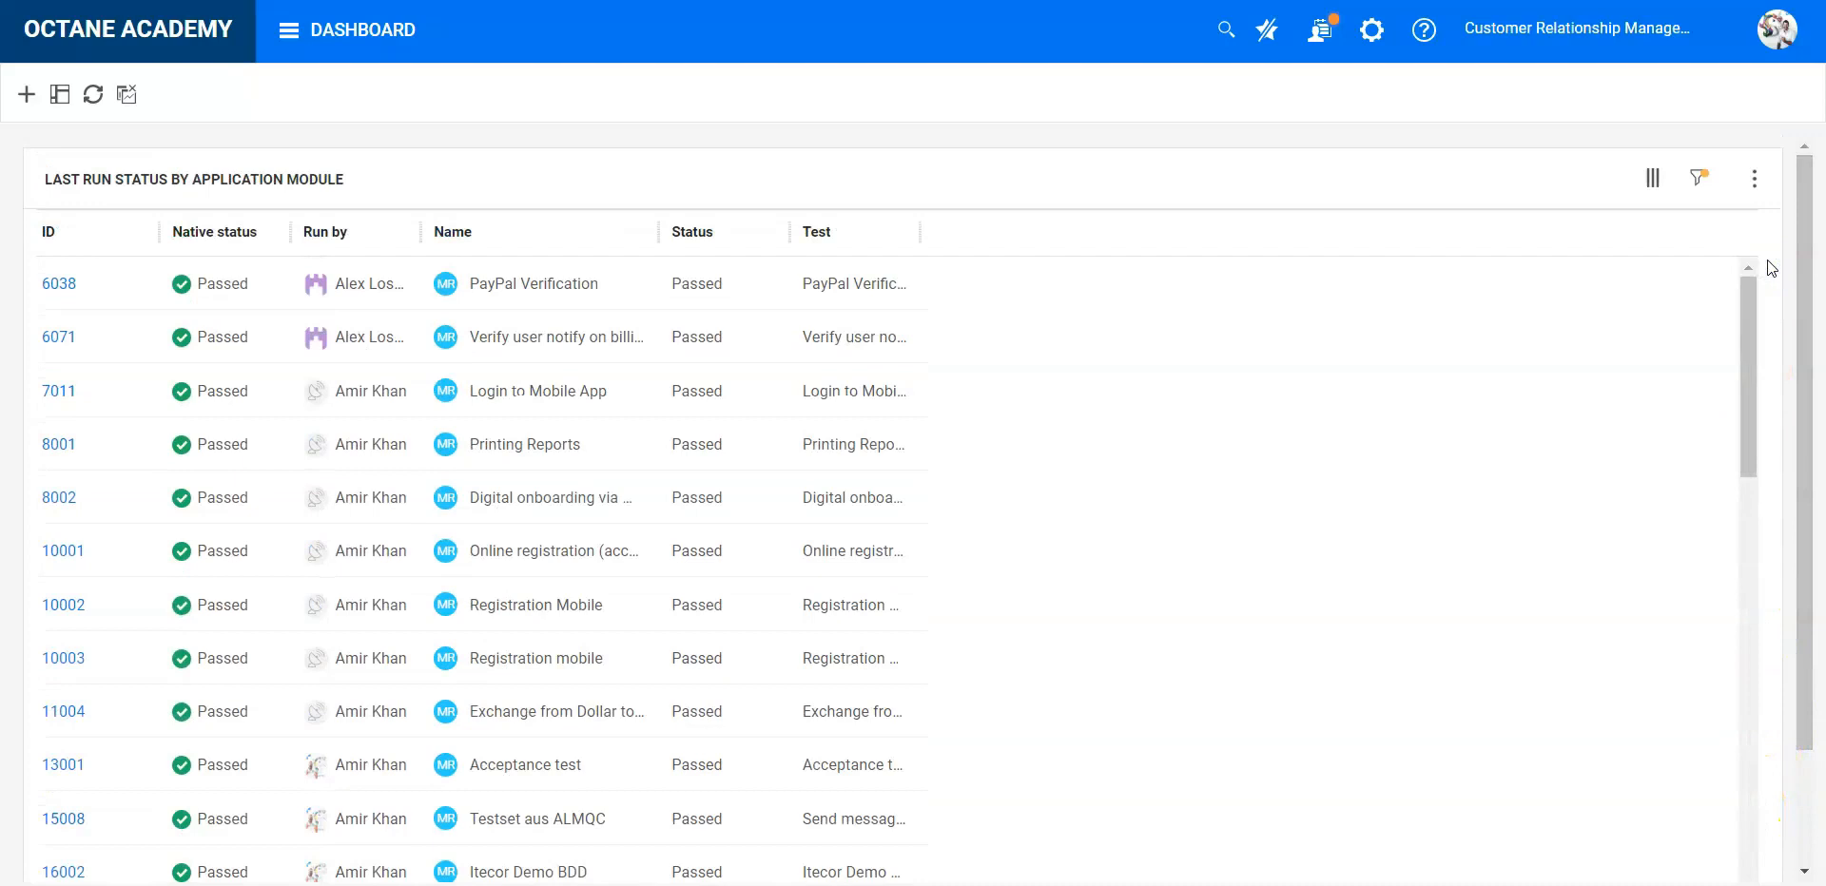
pyautogui.click(1737, 187)
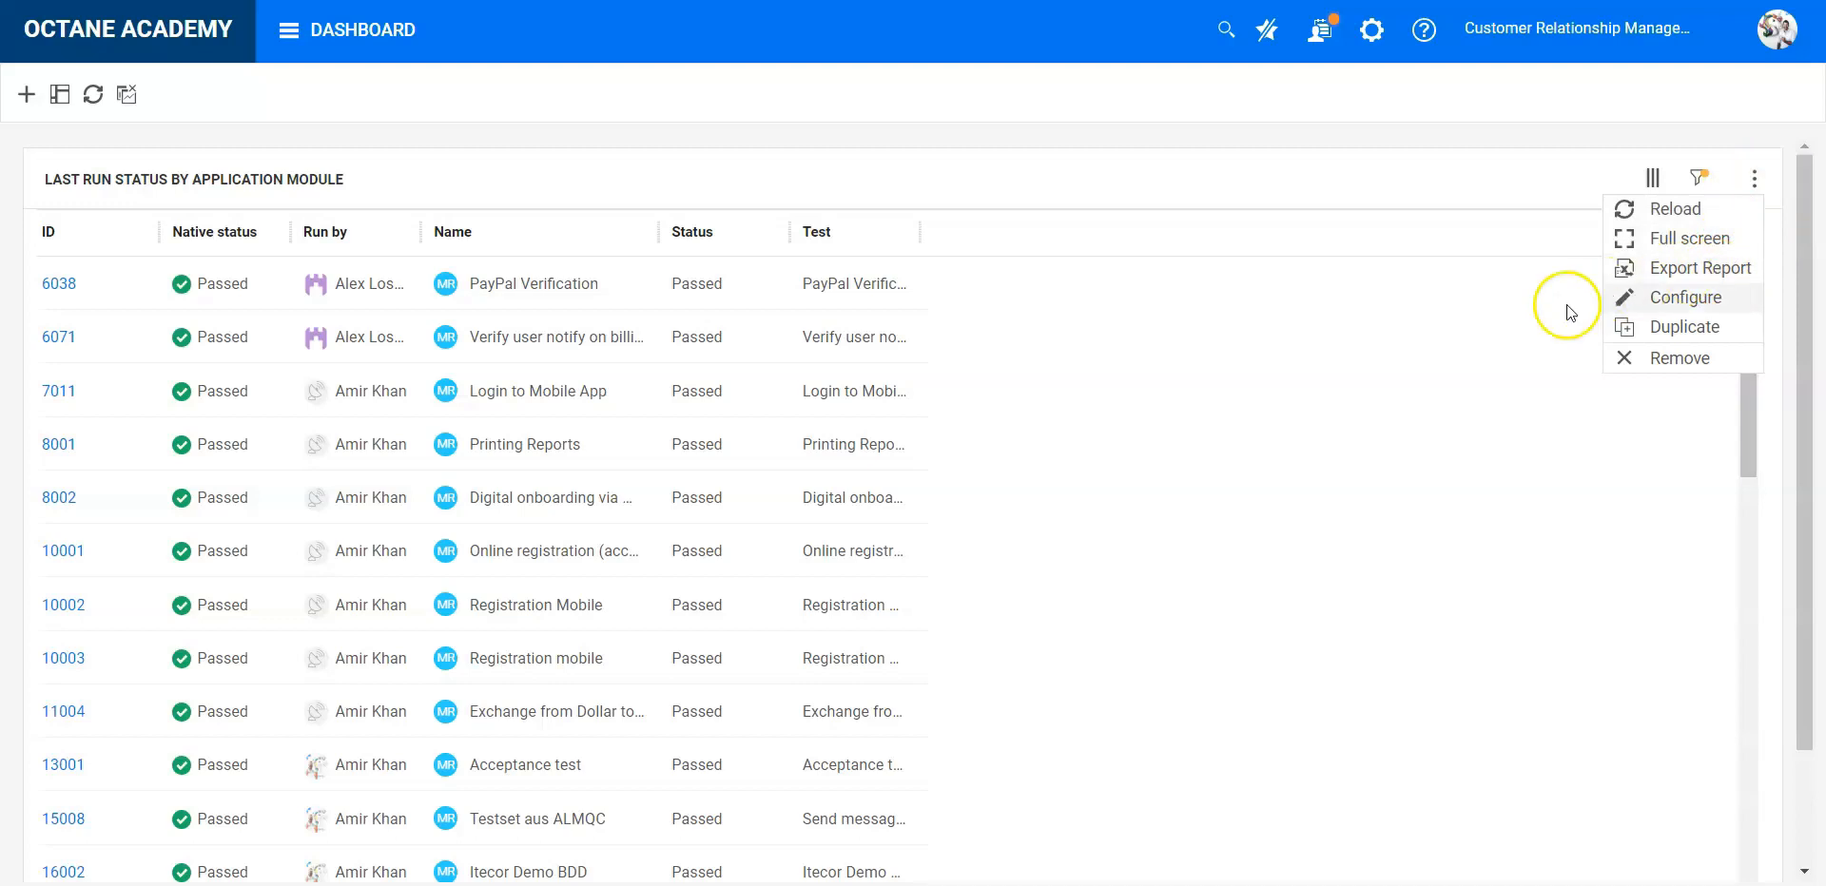
pyautogui.click(1378, 374)
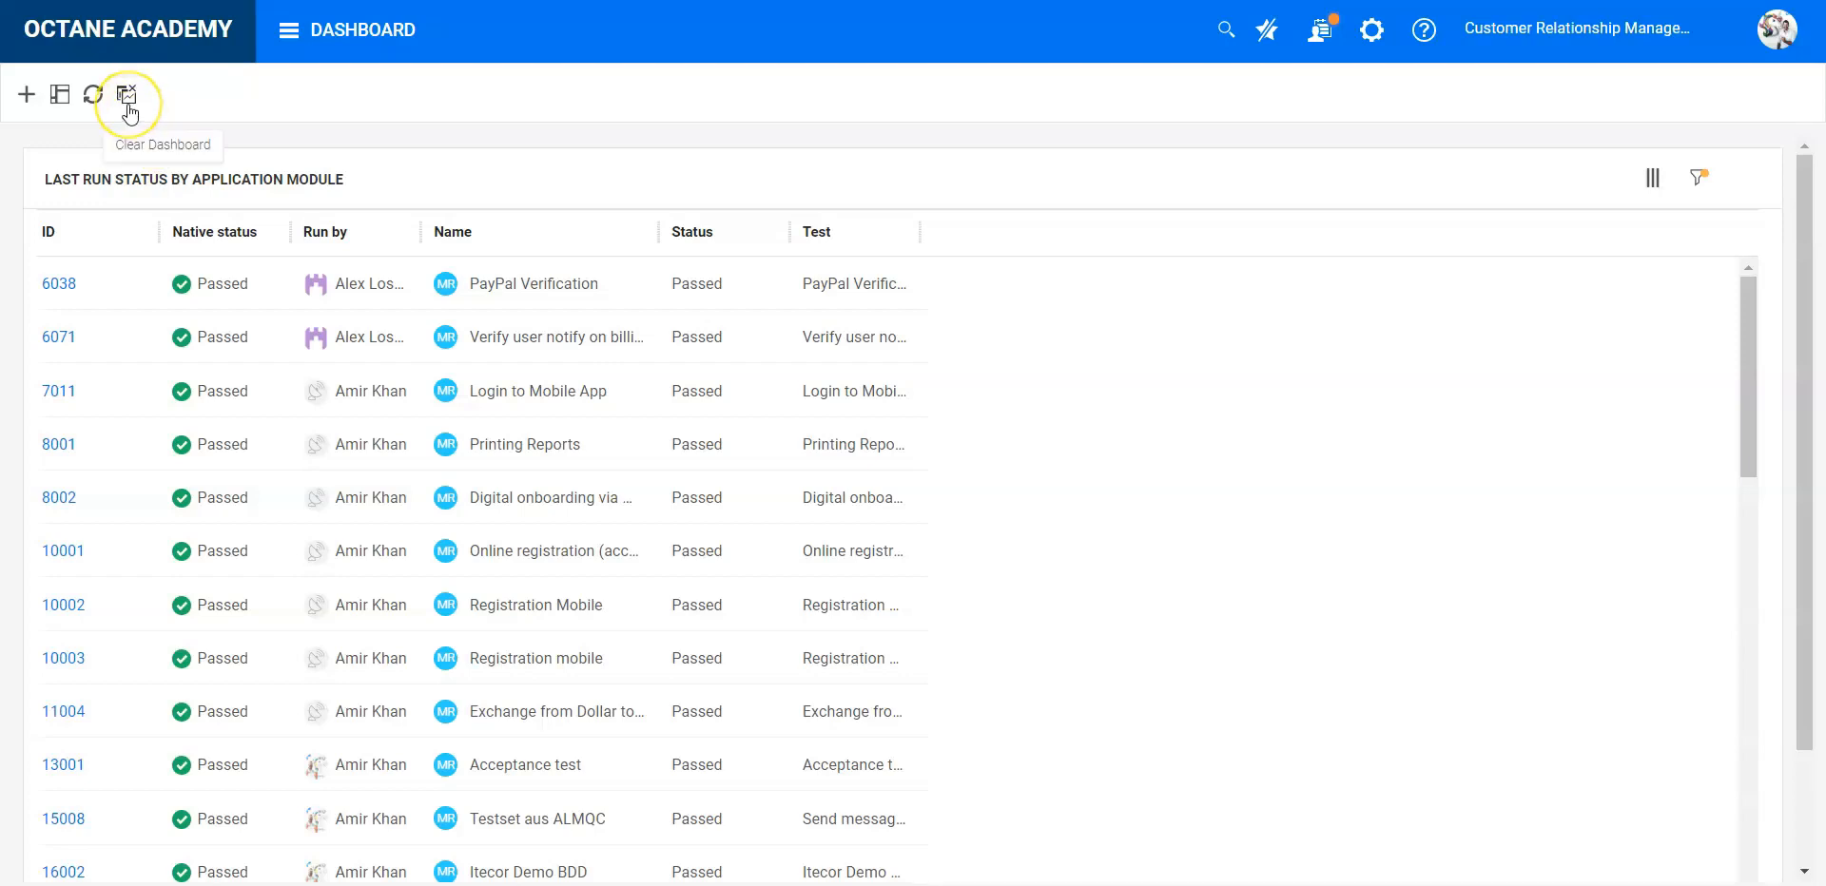
# - Set the dashboard layout to 50%-50% and save it
pyautogui.click(60, 94)
pyautogui.click(881, 404)
pyautogui.click(1040, 728)
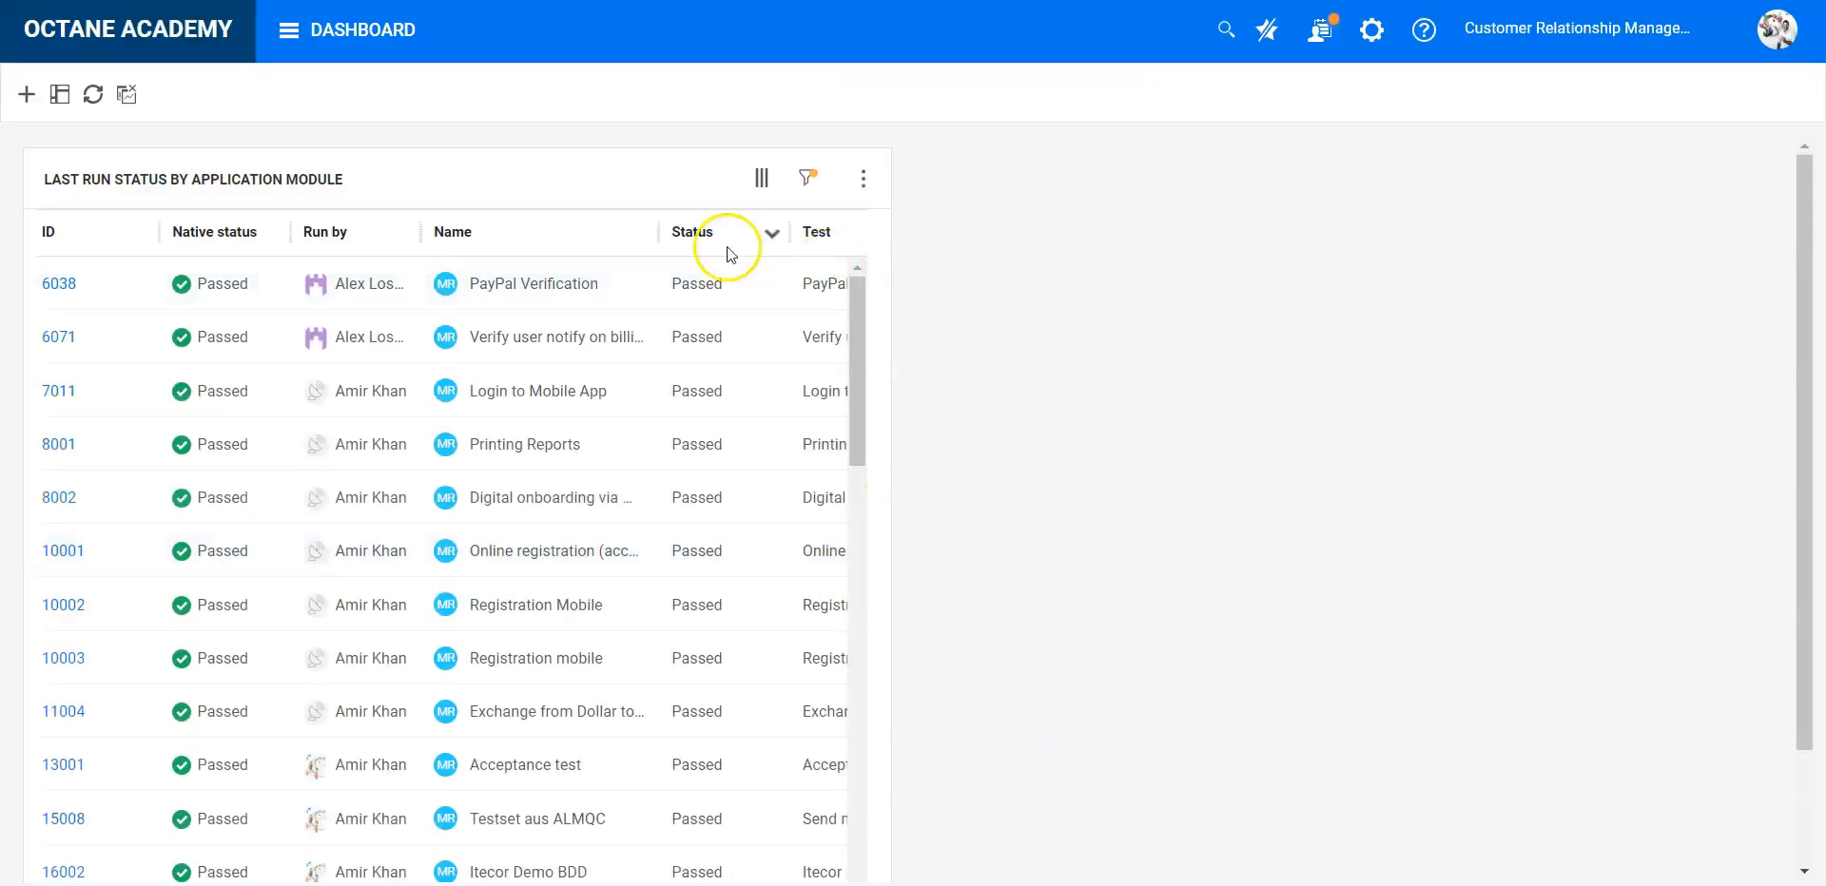
# - Add a second "Last run status by application module" widget from the Quality category to the dashboard
pyautogui.click(27, 104)
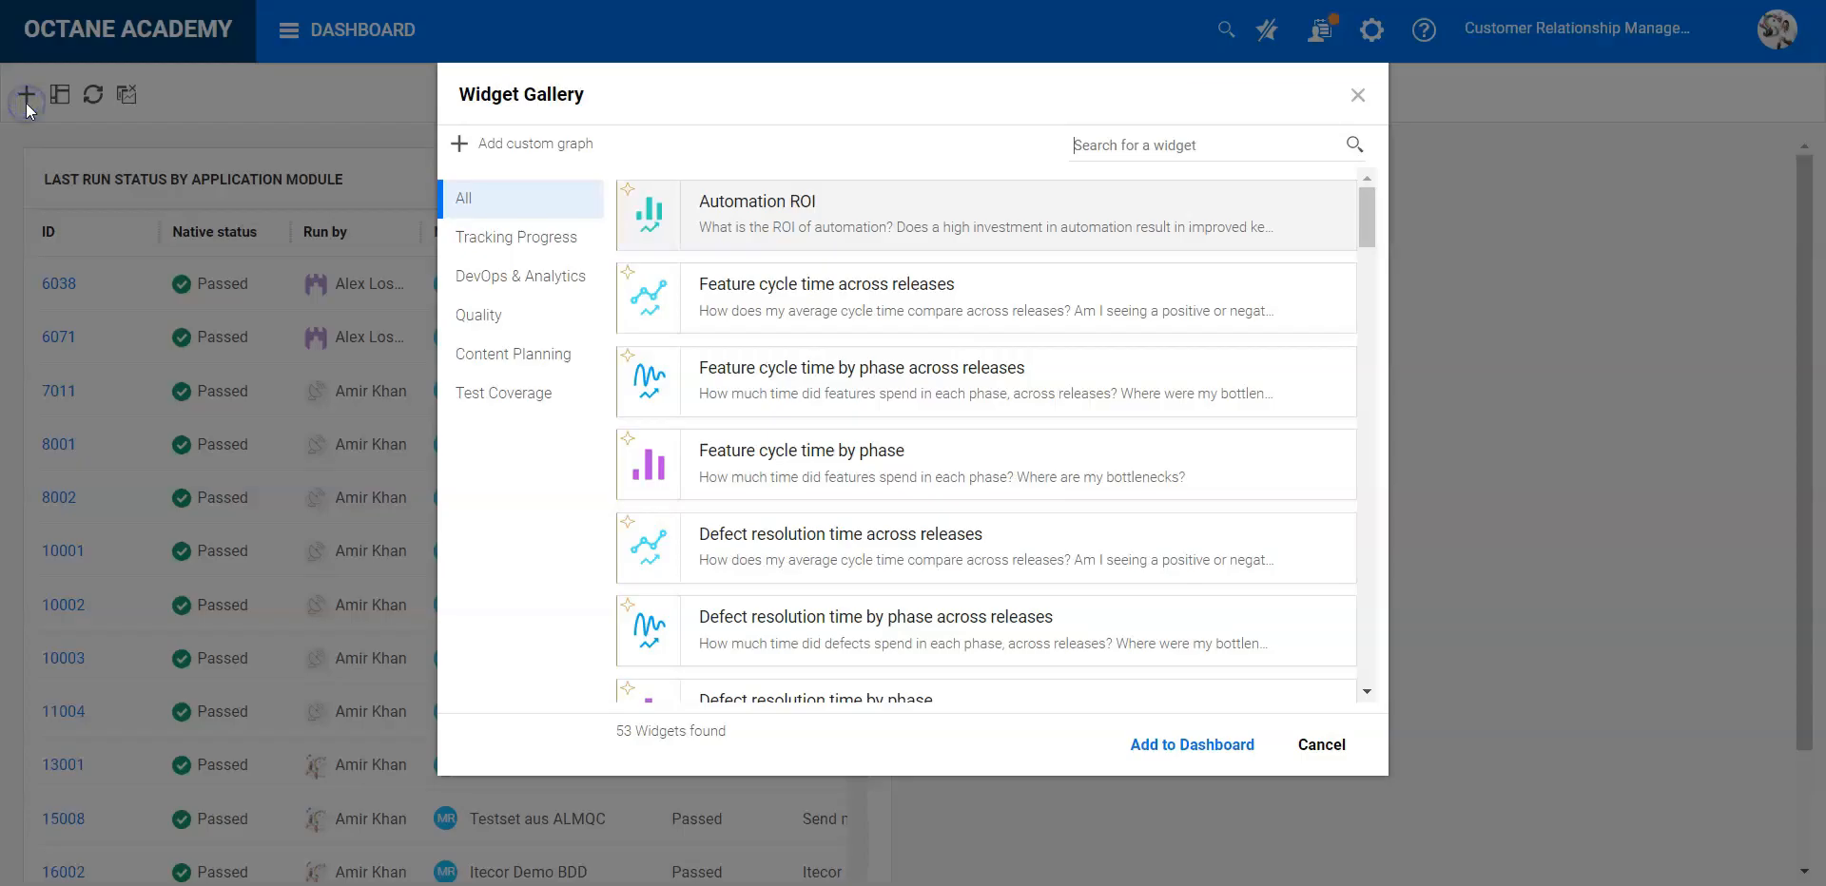
pyautogui.click(466, 319)
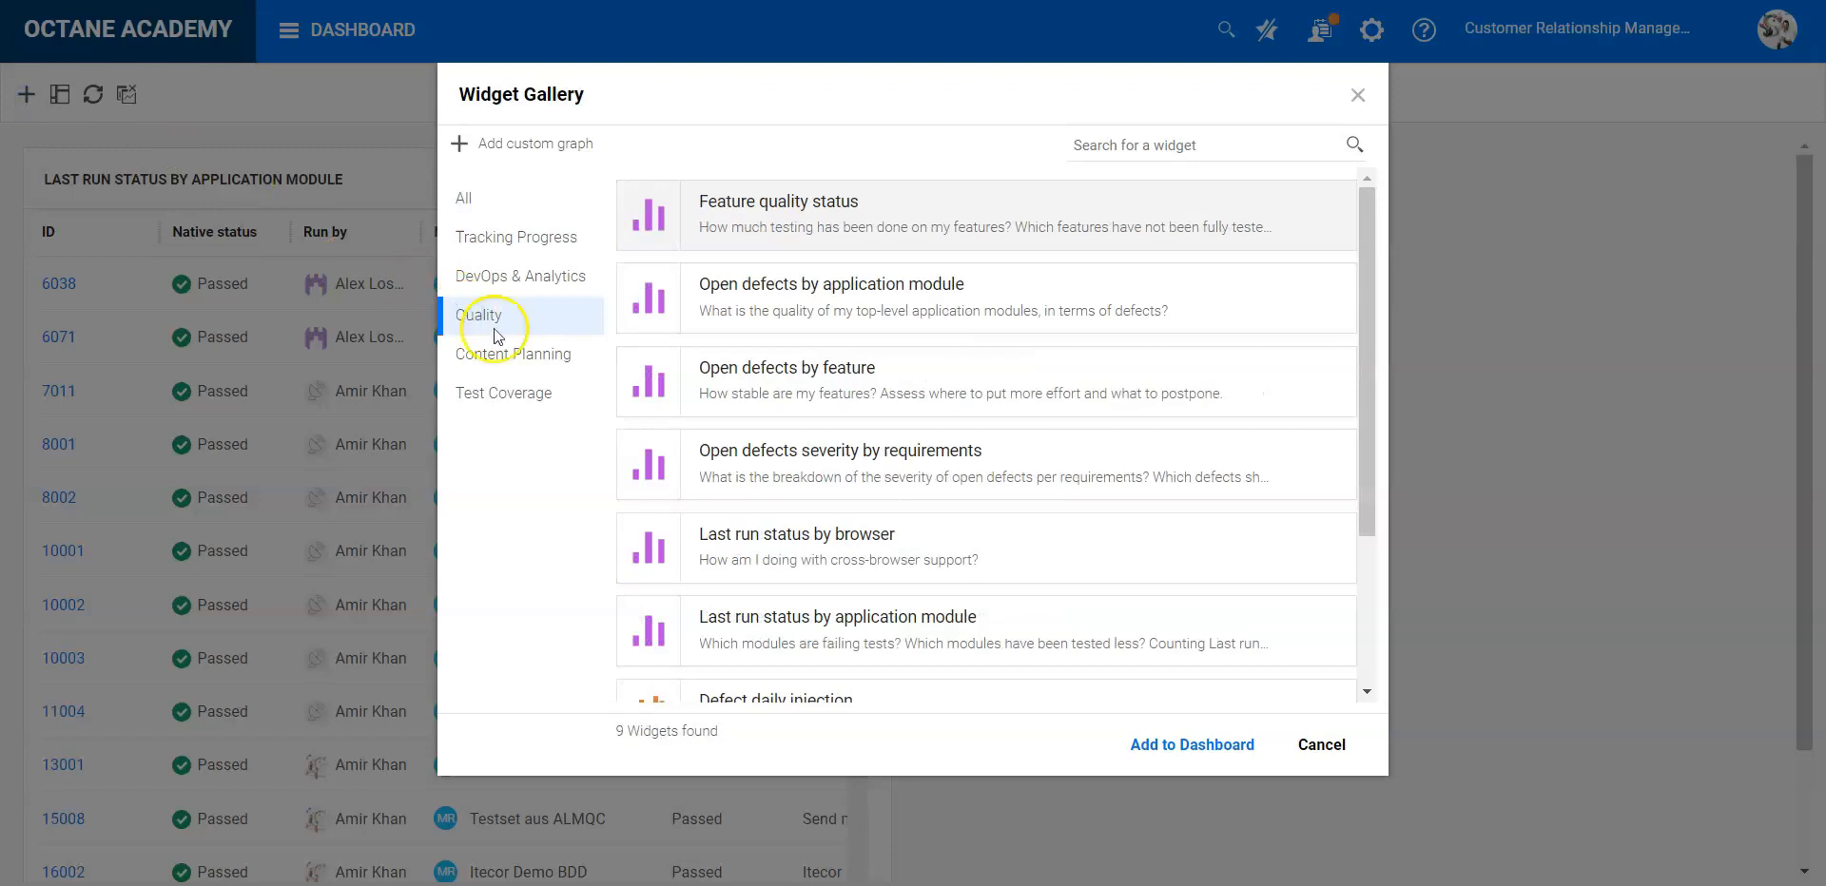
pyautogui.click(816, 618)
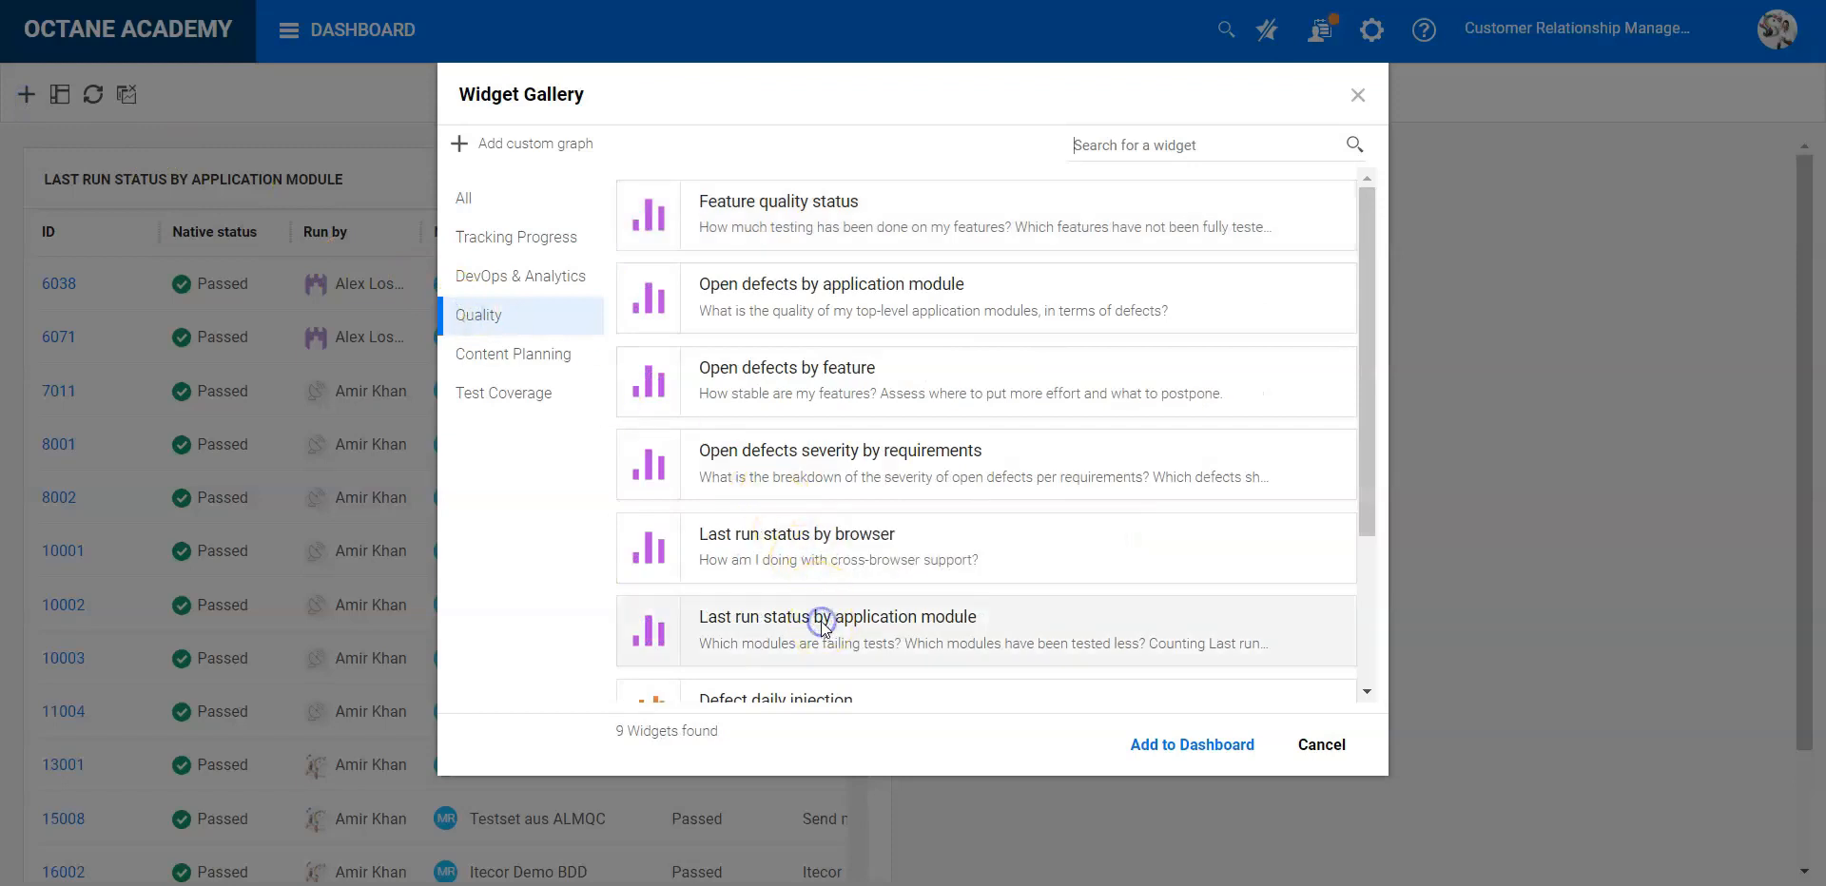
pyautogui.click(1201, 745)
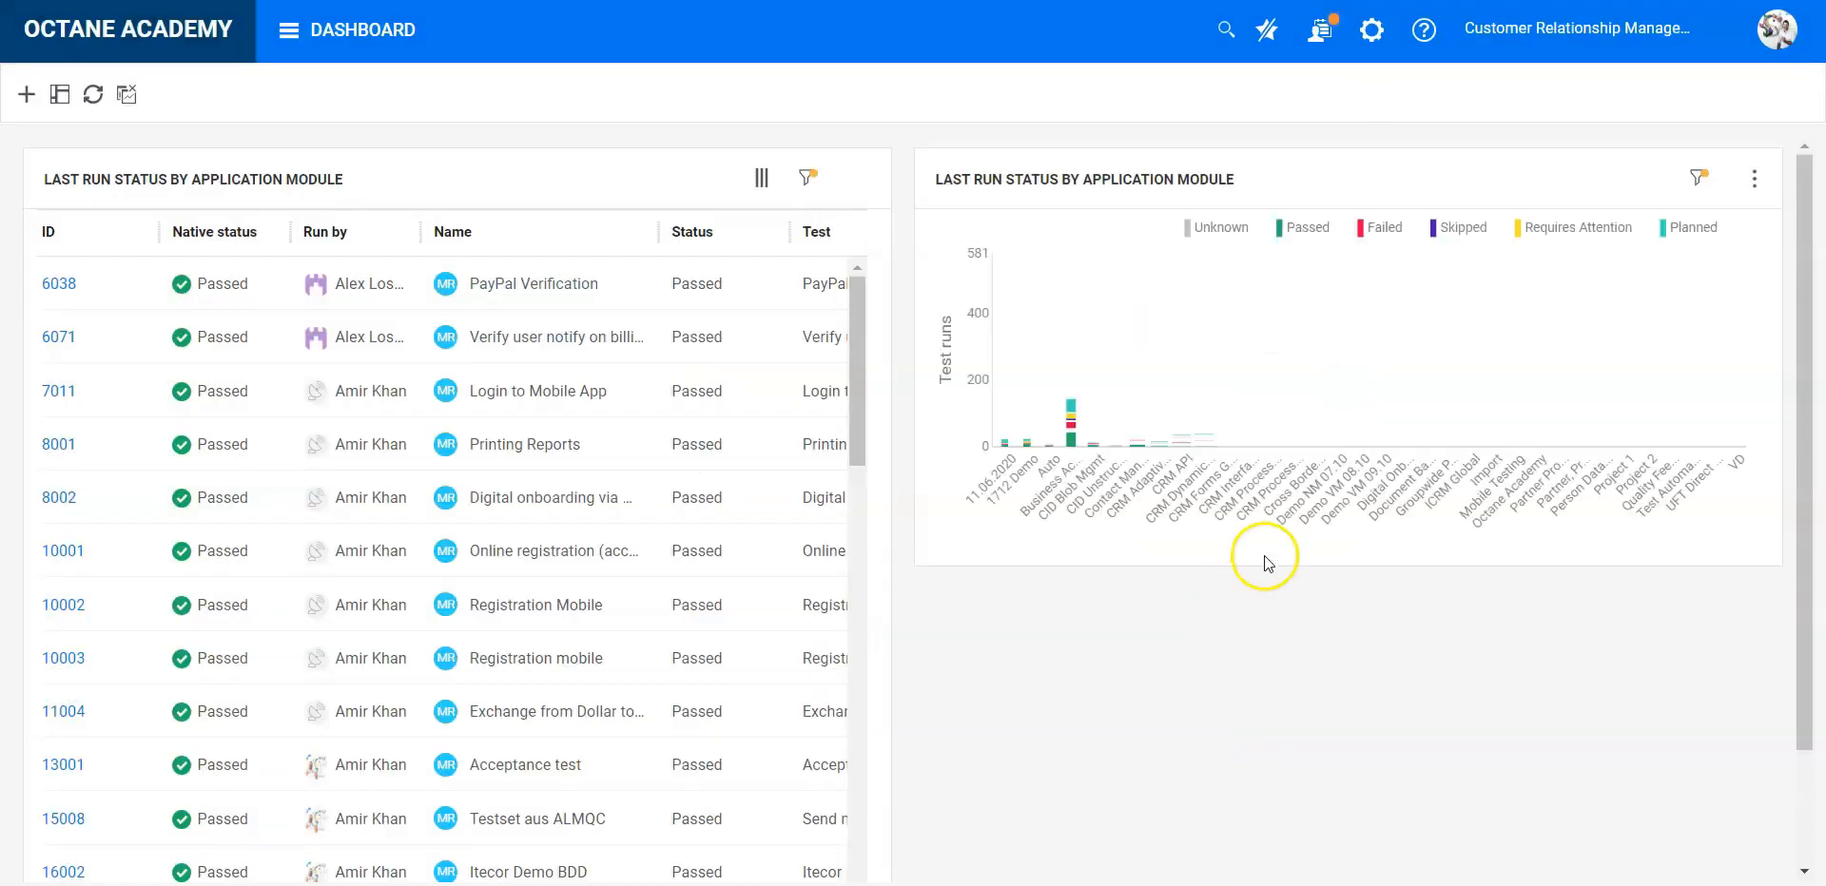
# - Remove the Latest pipeline run filter from the bar chart widget's scope and set its releases to Release Jo 2020 Q3 and 2019 Q3 Release Train
pyautogui.click(1696, 181)
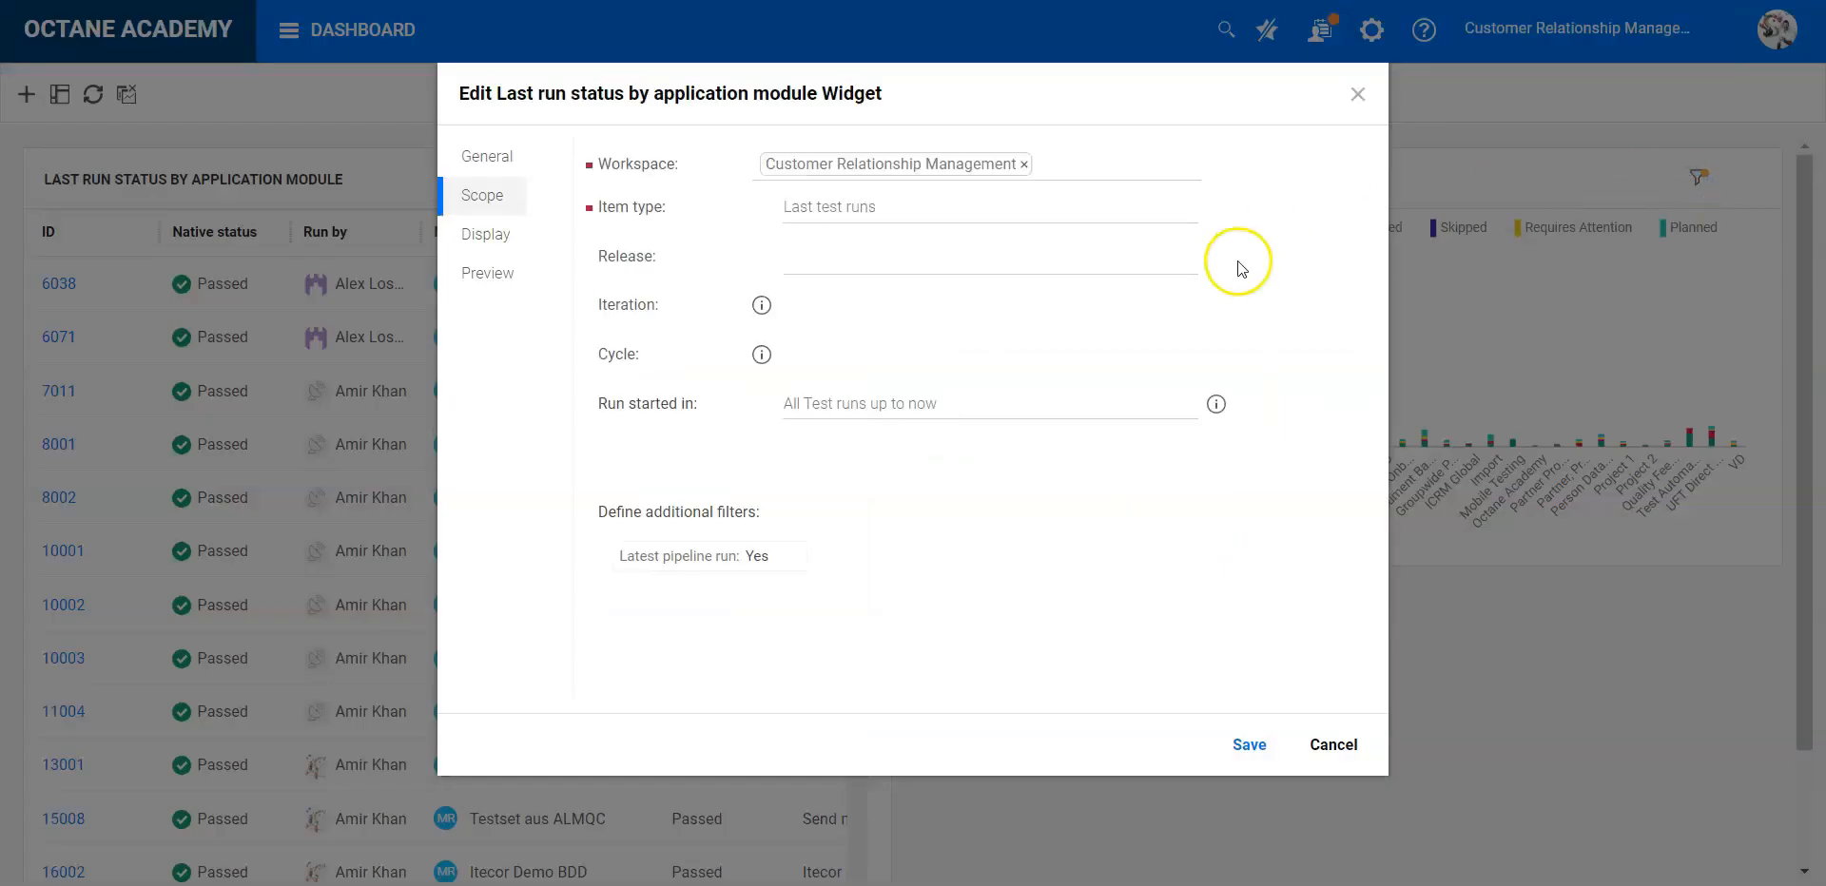
pyautogui.click(789, 556)
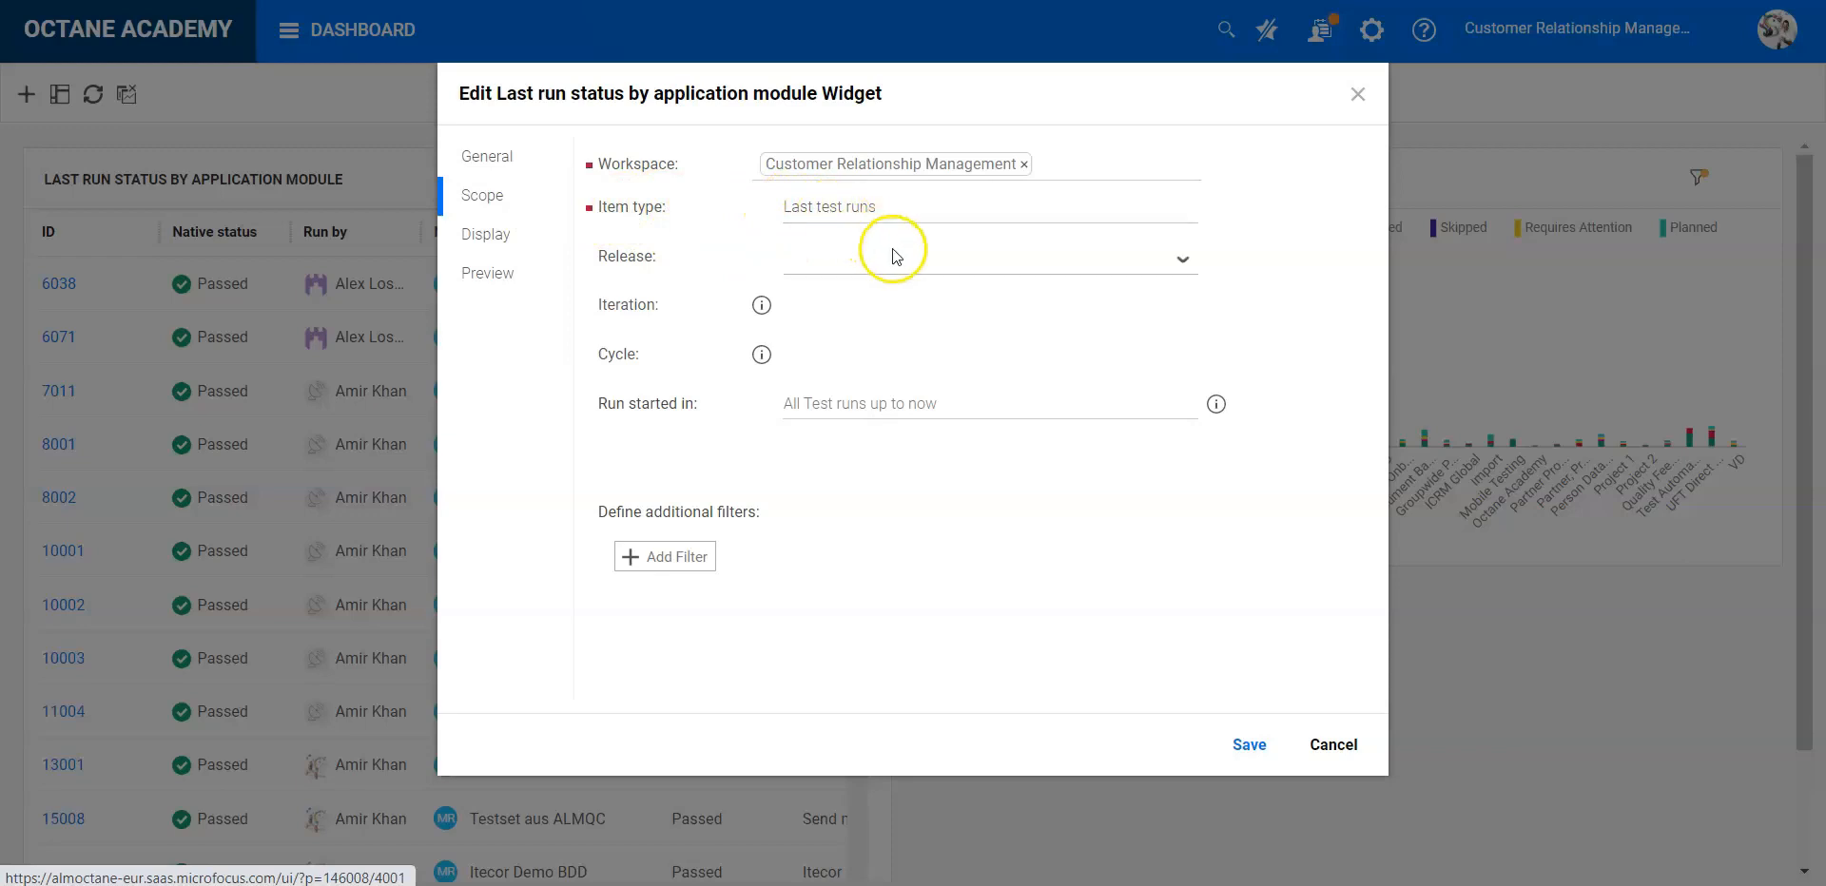
pyautogui.click(1182, 259)
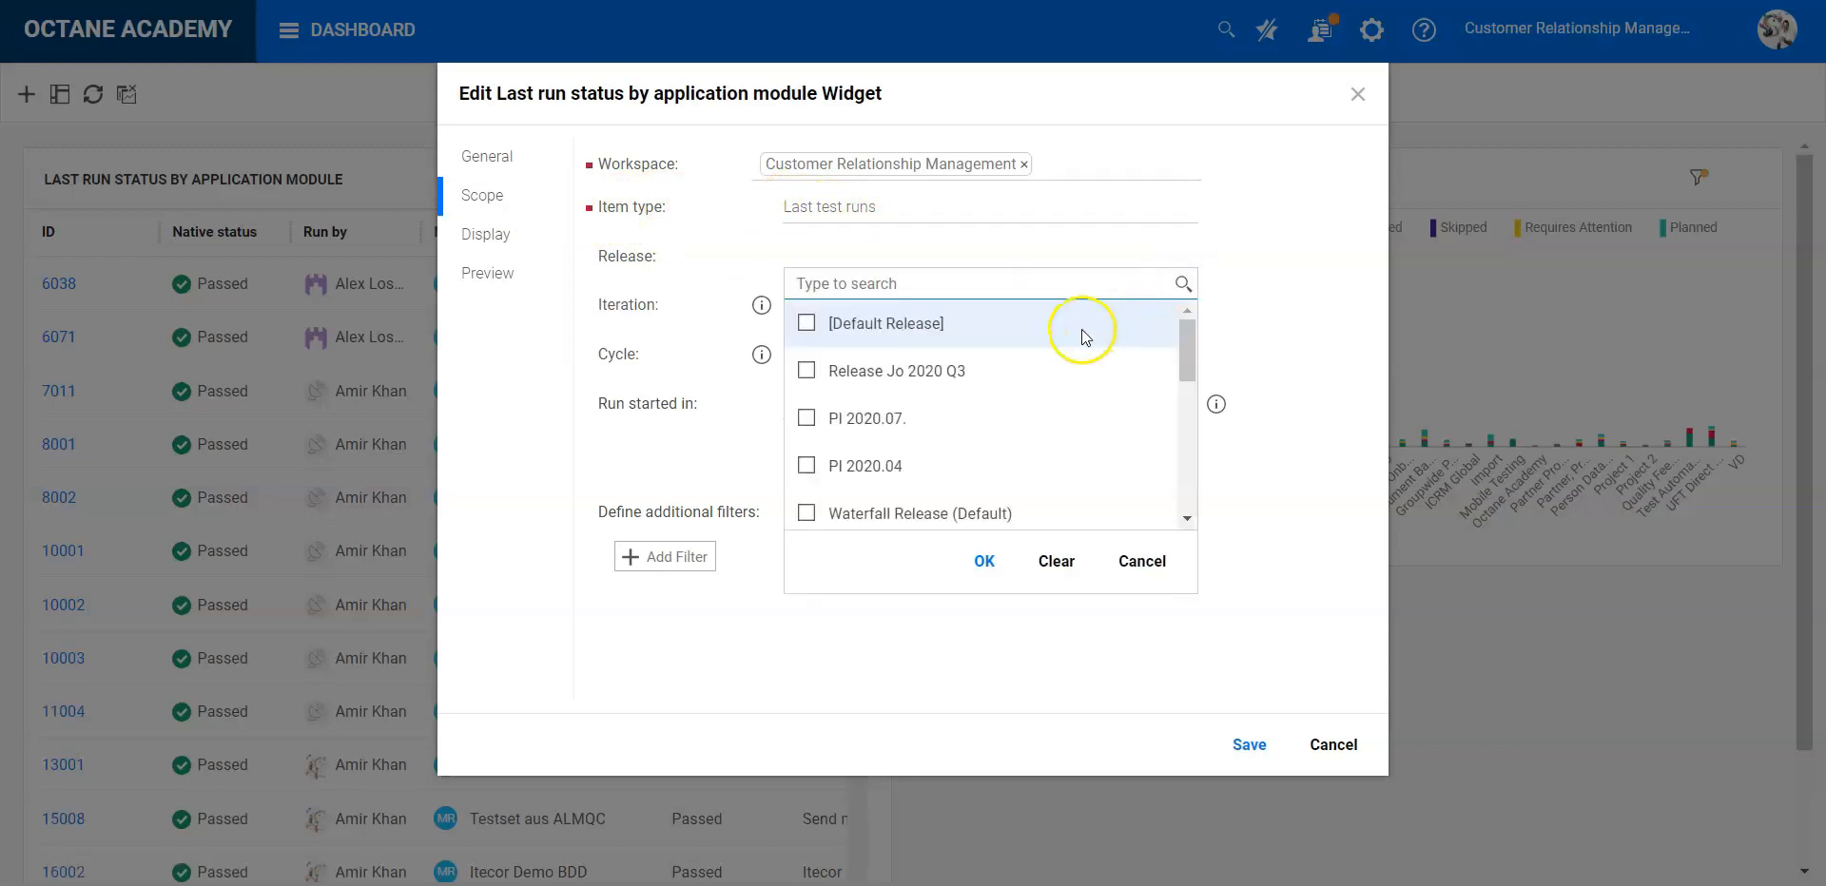
pyautogui.click(1020, 375)
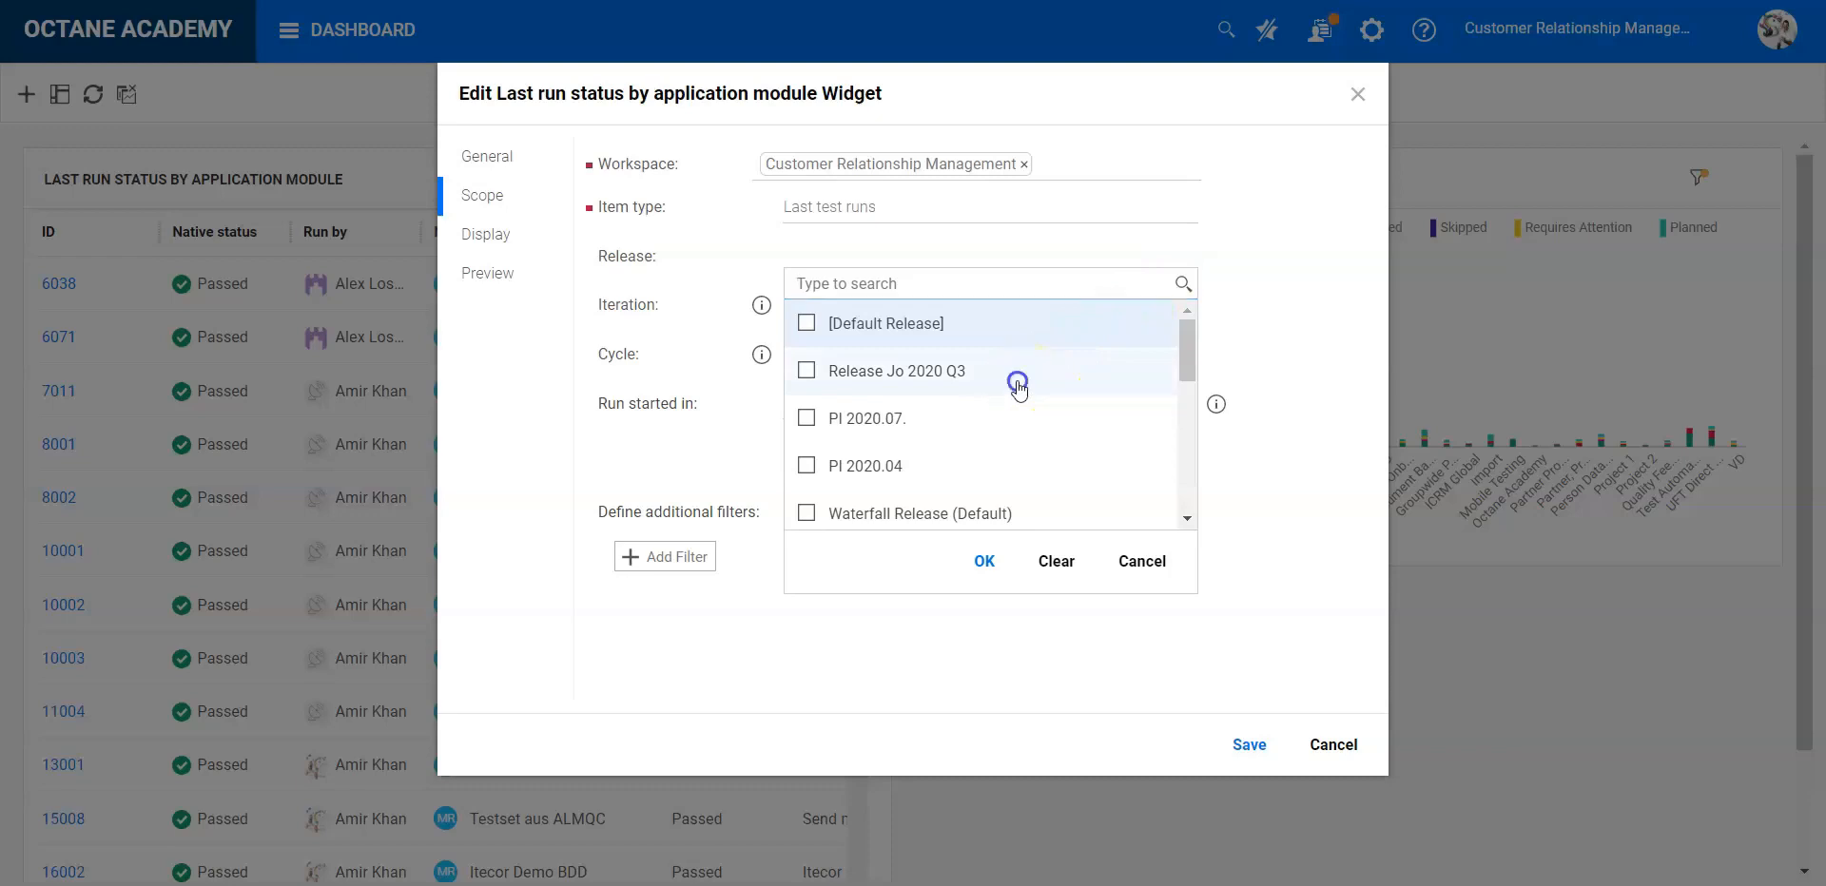
pyautogui.scroll(-2, 1089, 438)
pyautogui.scroll(-1, 1092, 445)
pyautogui.click(938, 487)
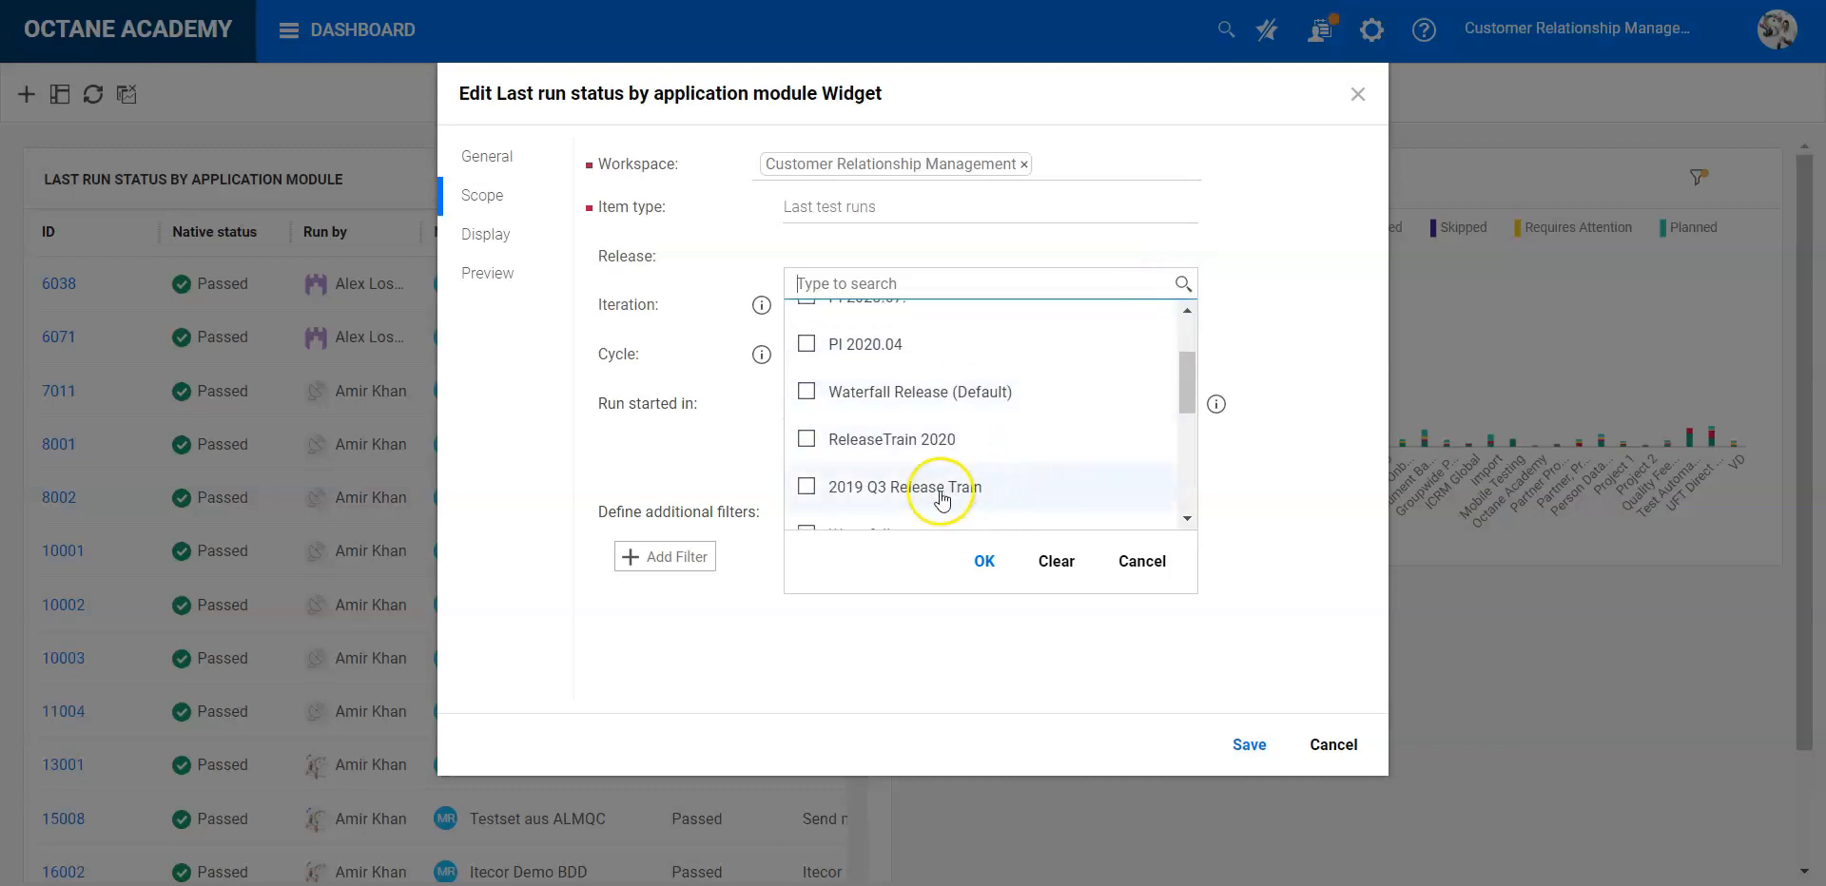
pyautogui.click(984, 563)
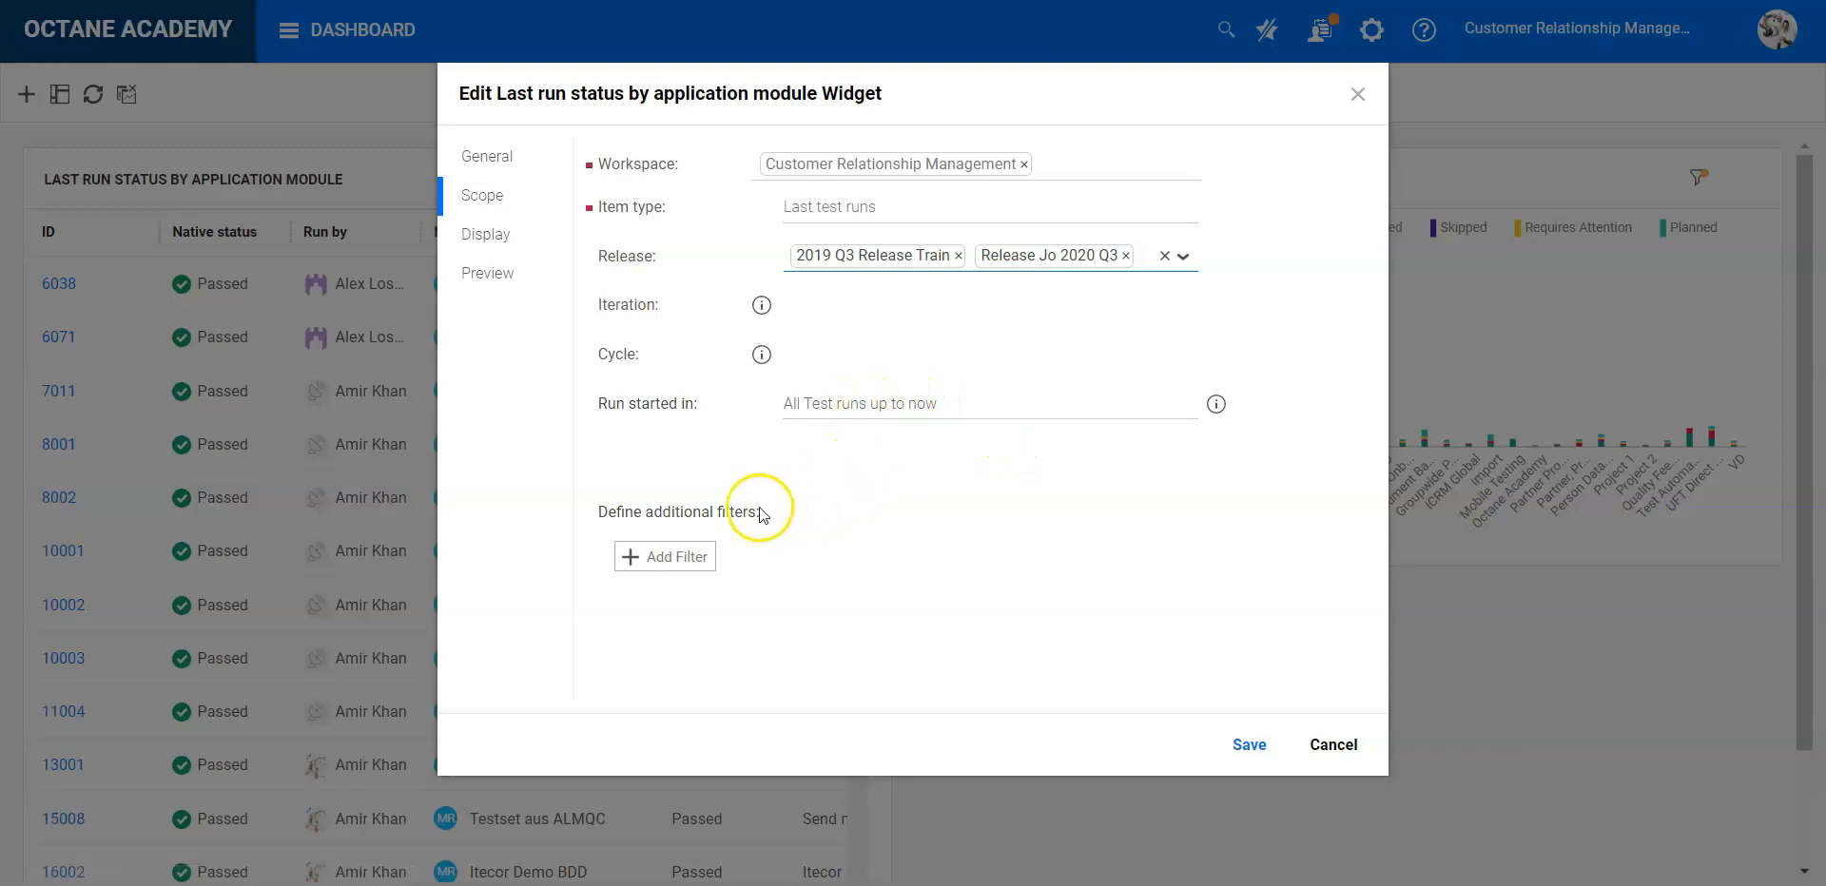
# - Add a scope filter that limits the widget to test runs with the subtype Manual Run
pyautogui.click(667, 559)
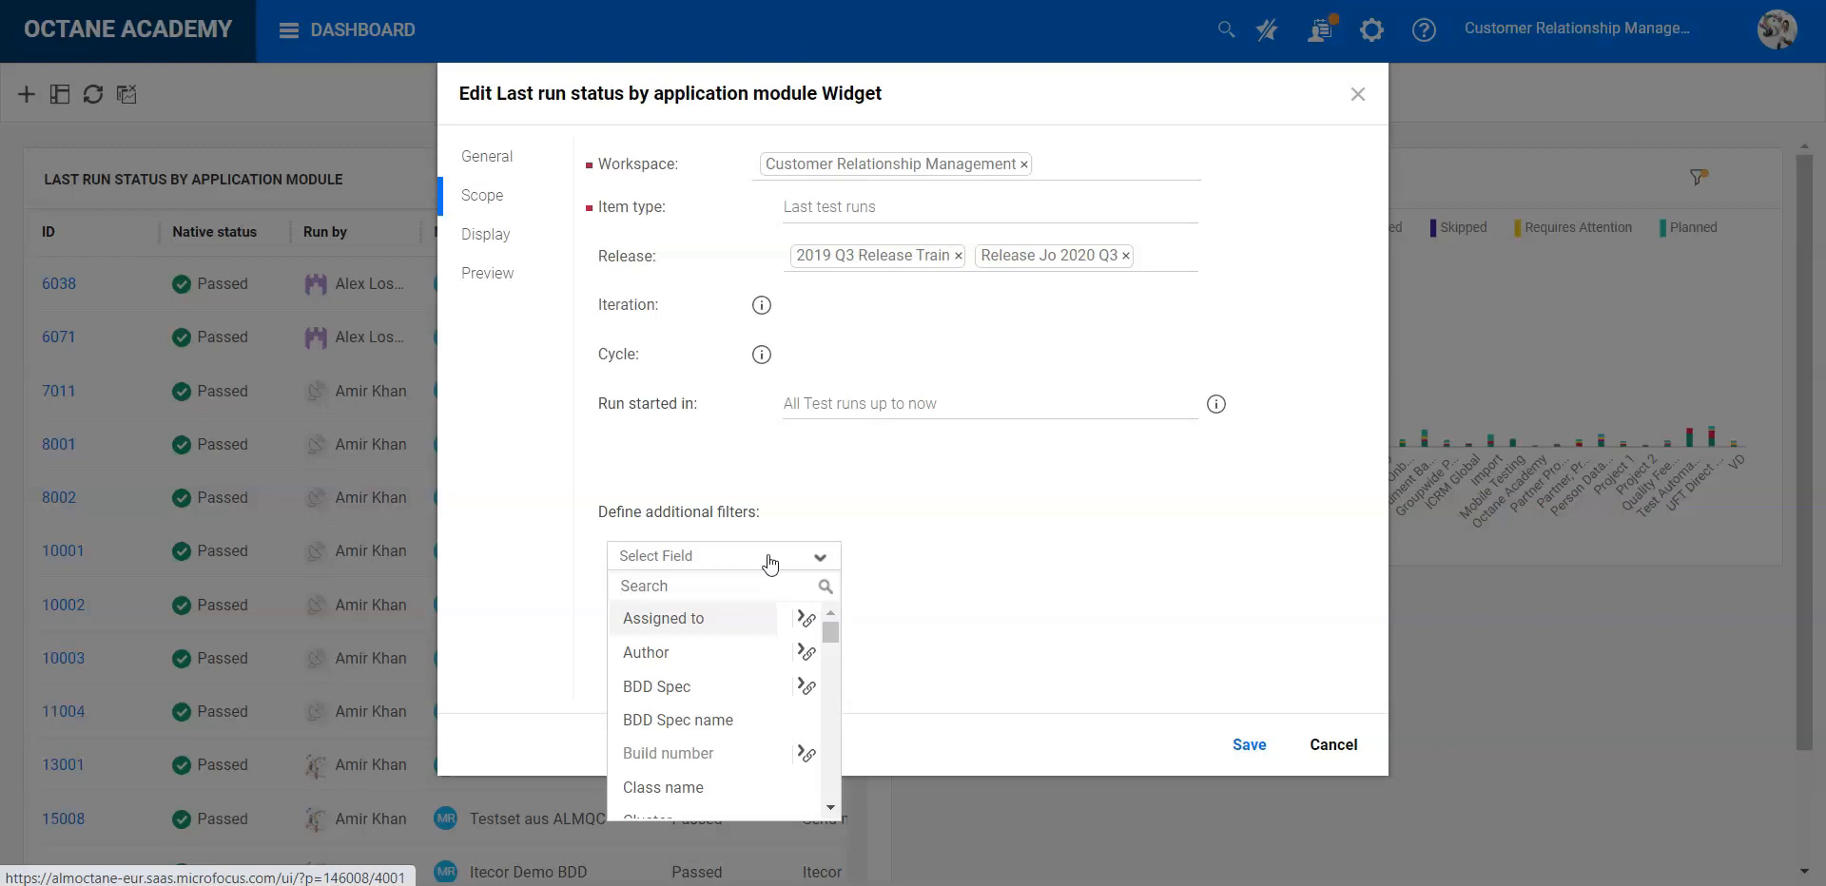
pyautogui.write('su')
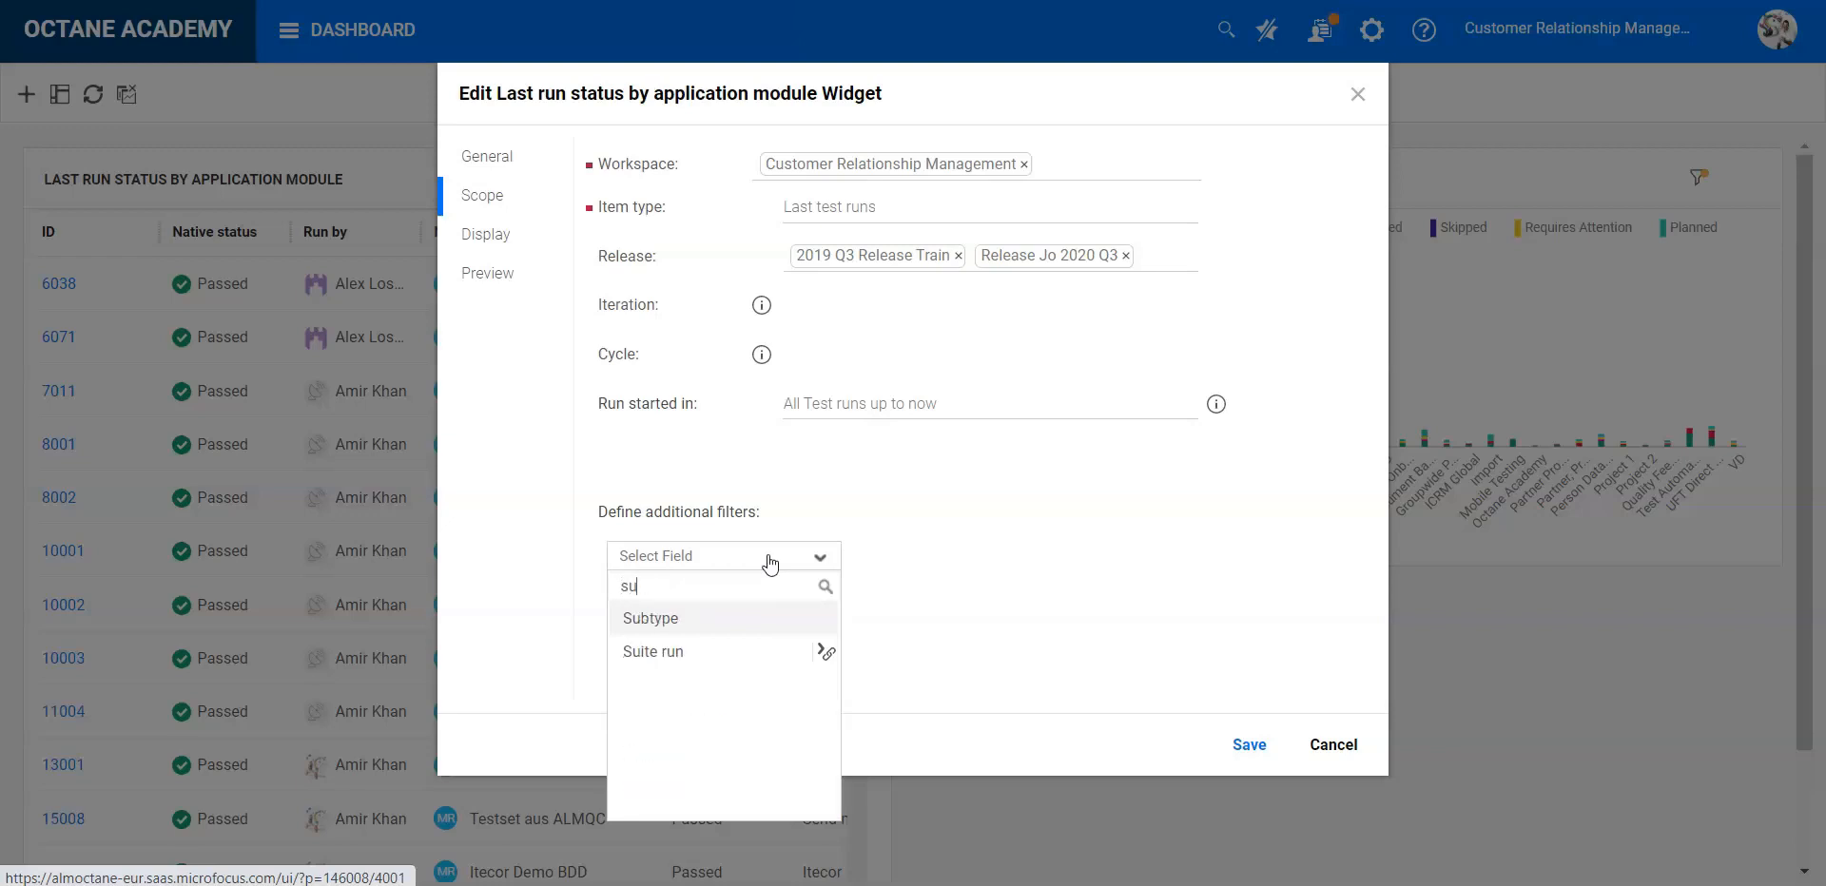
pyautogui.click(675, 619)
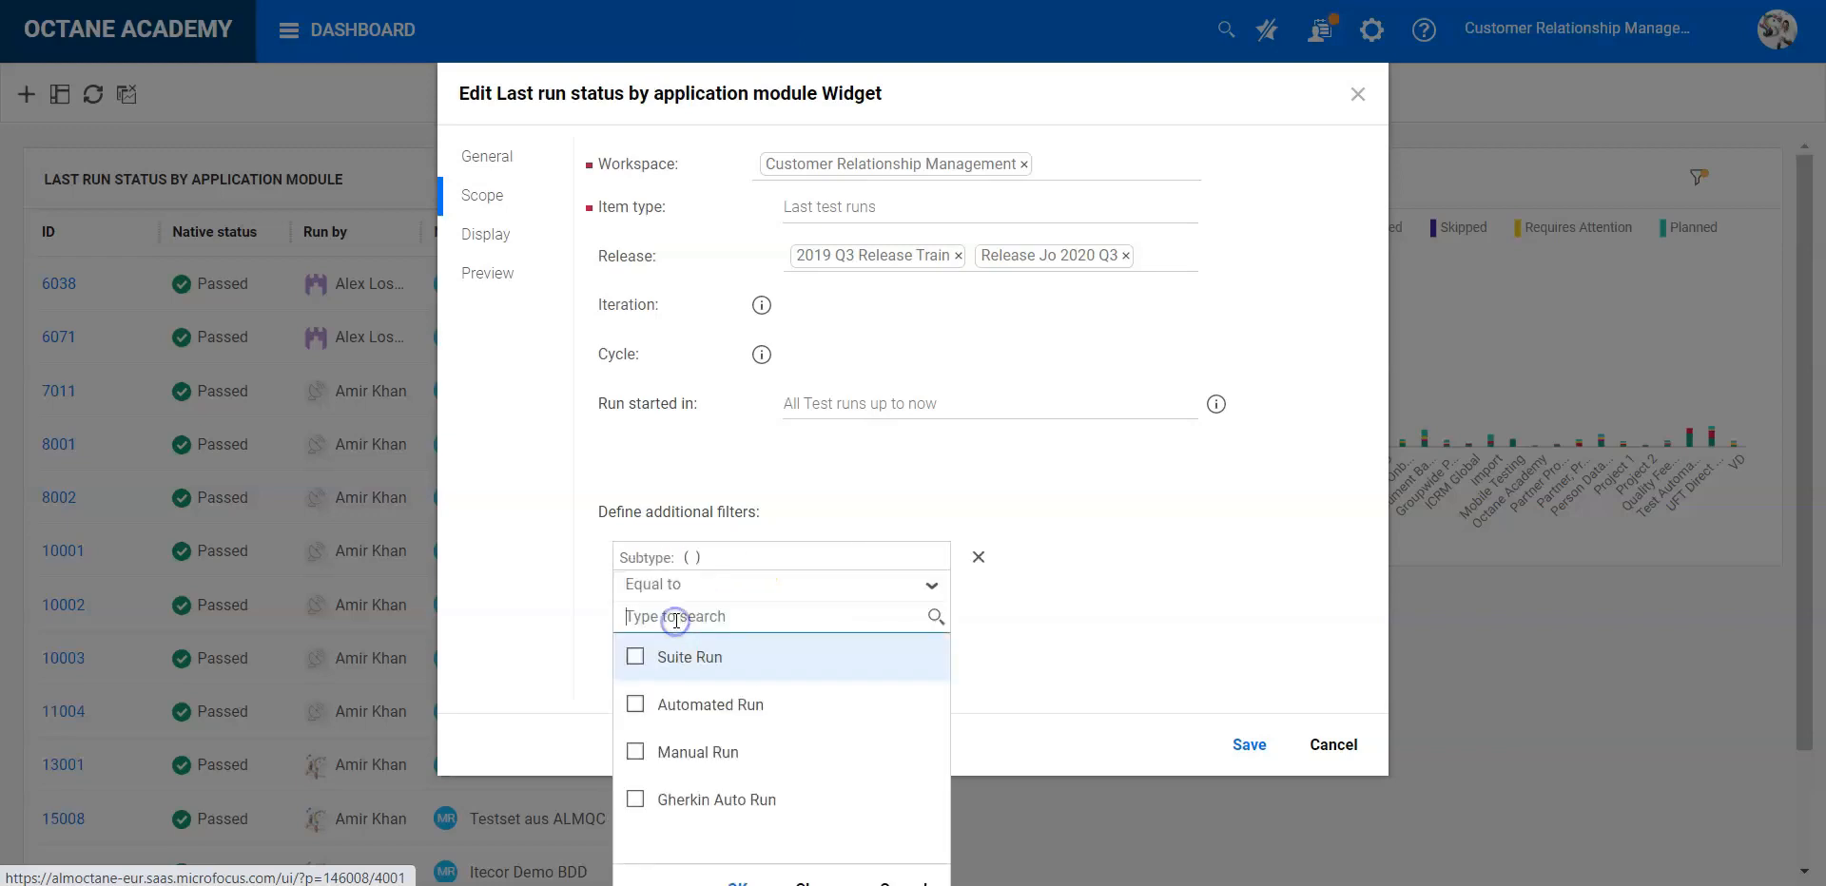
pyautogui.click(668, 761)
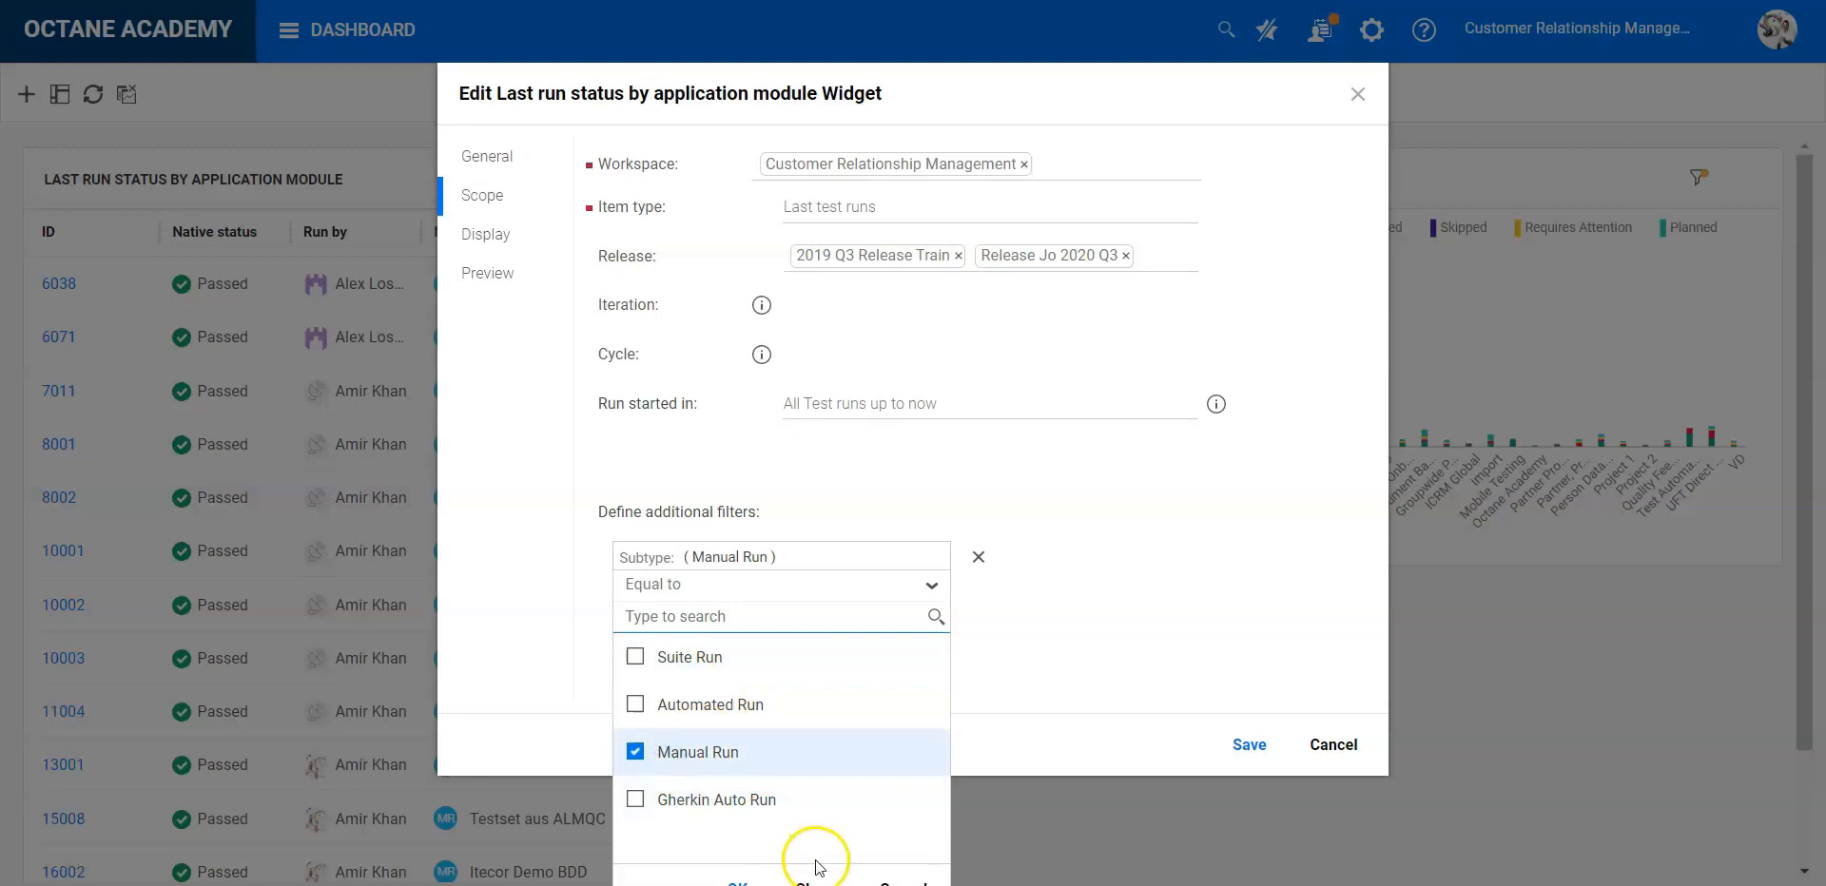
pyautogui.click(740, 881)
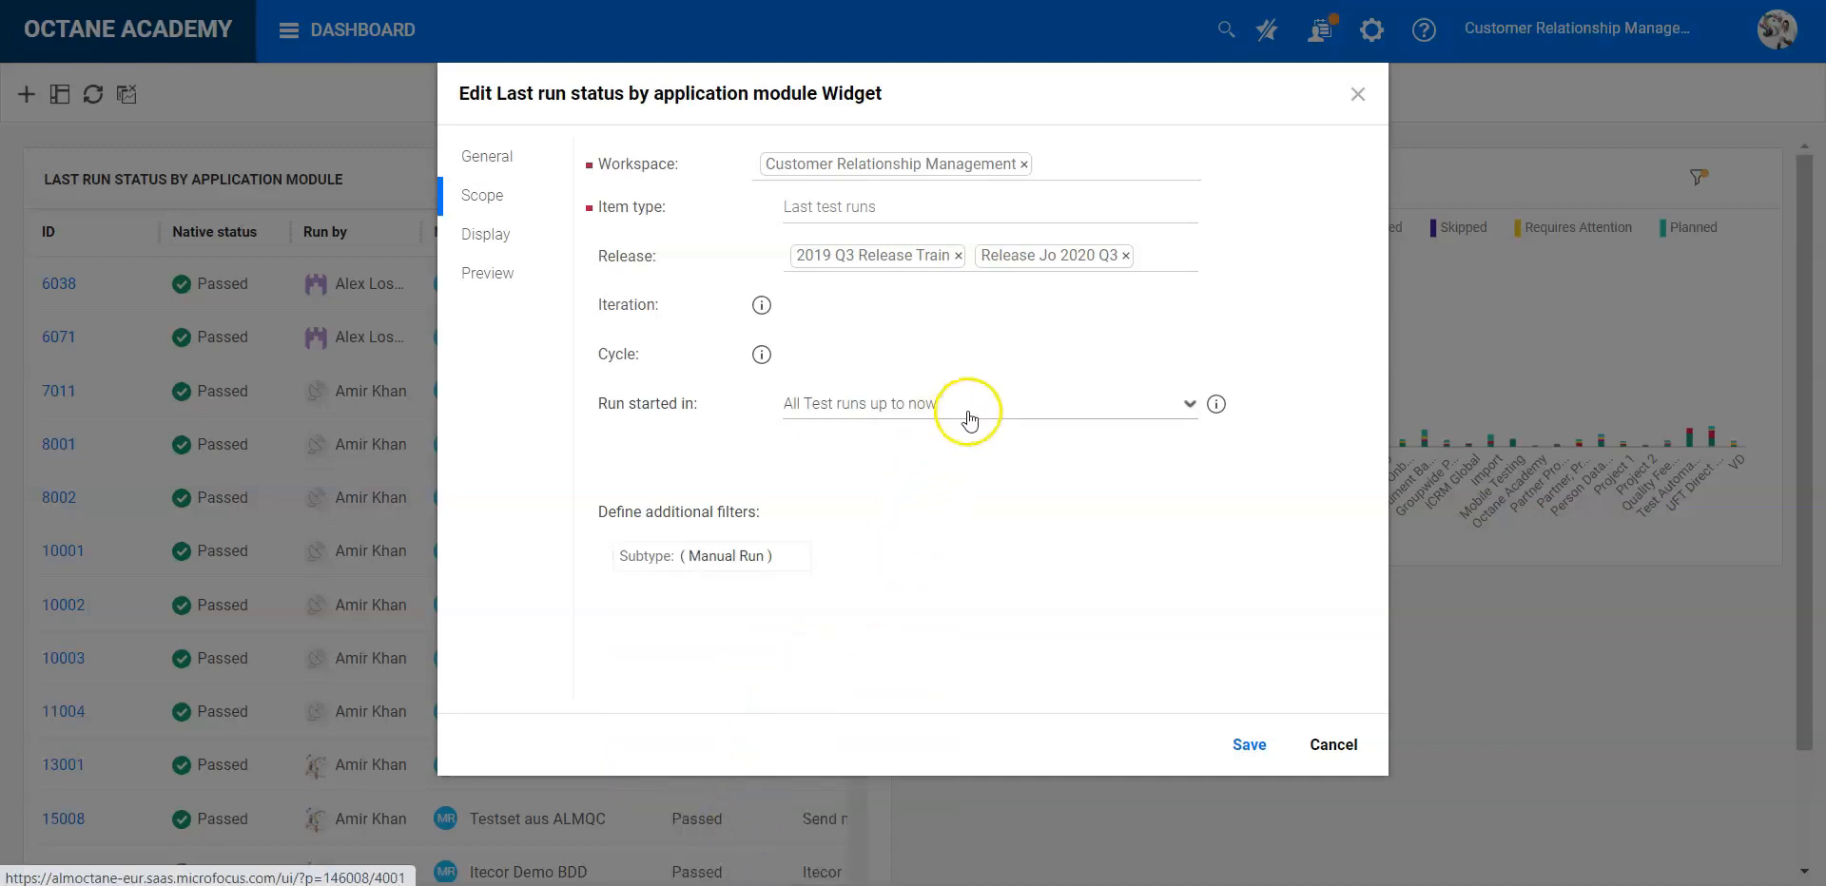
pyautogui.moveTo(851, 566)
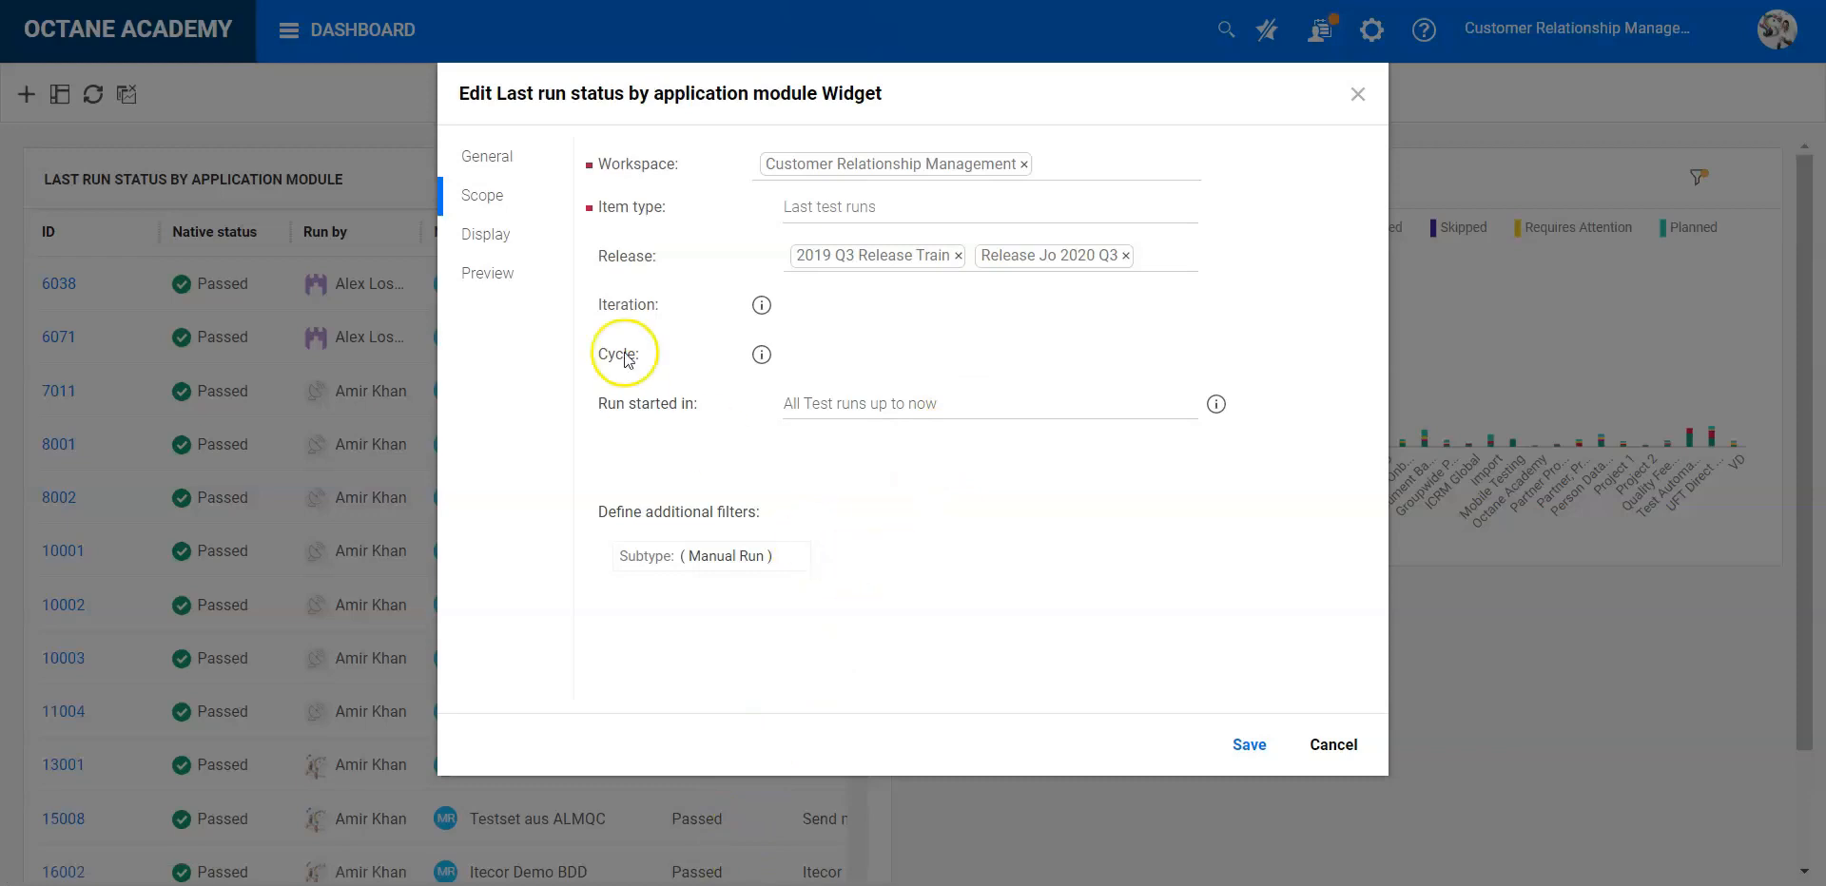
# - Set the X axis of the widget's graph to Release in its display settings
pyautogui.click(494, 244)
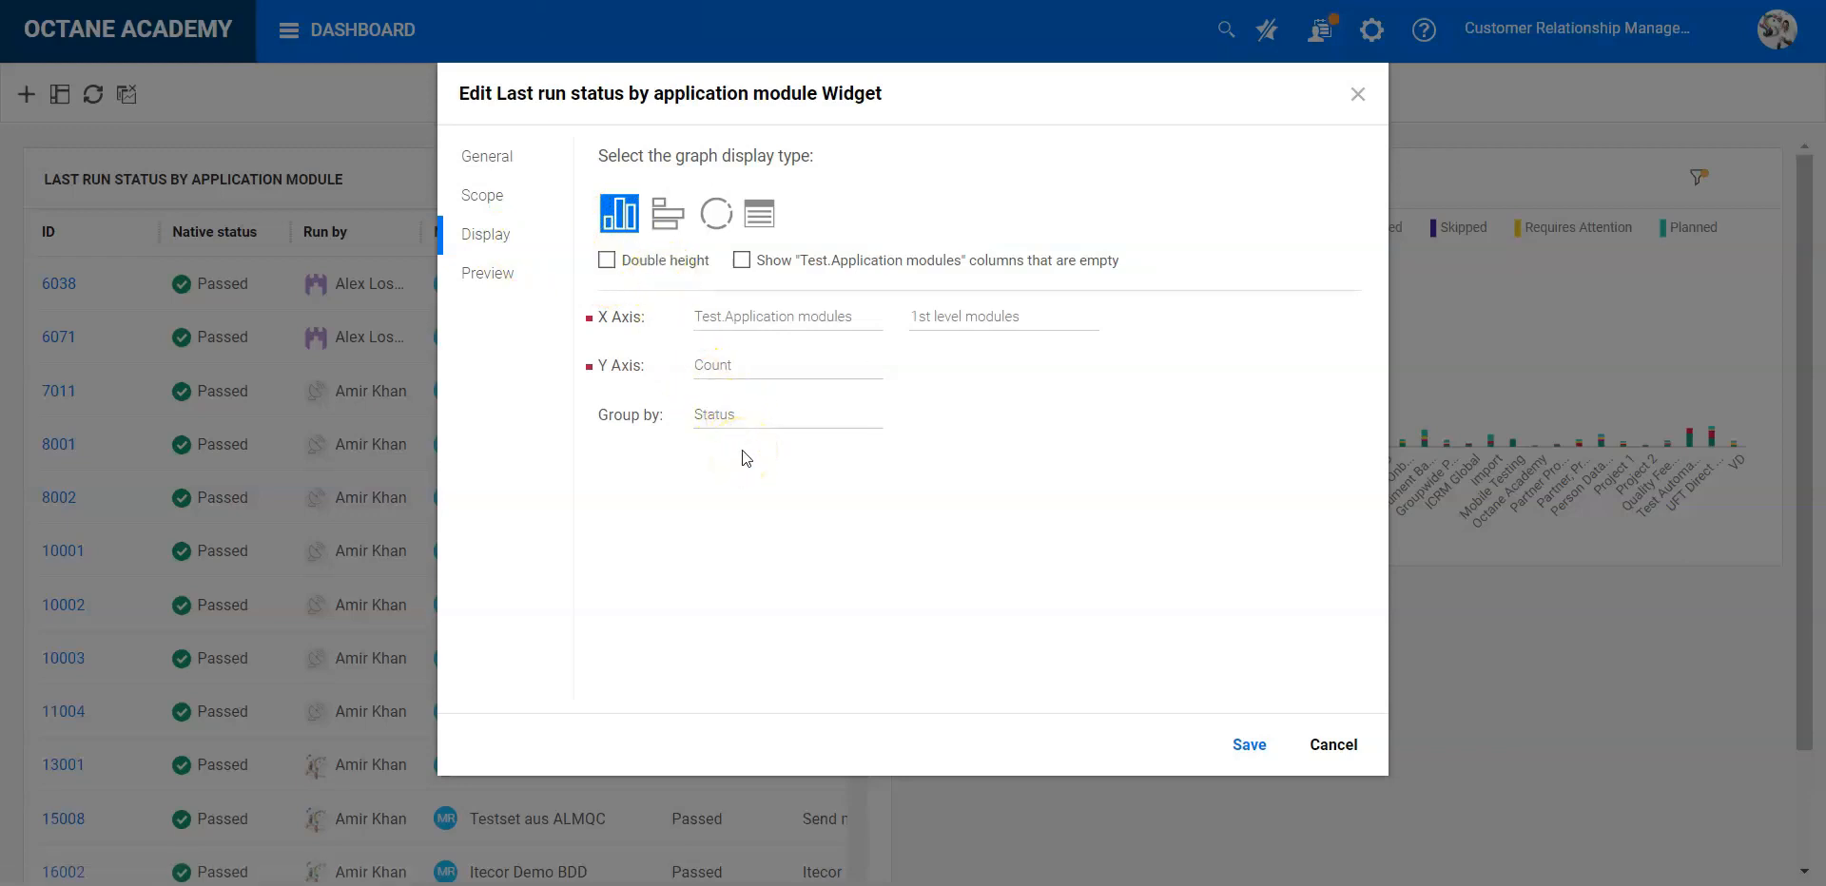
pyautogui.click(875, 317)
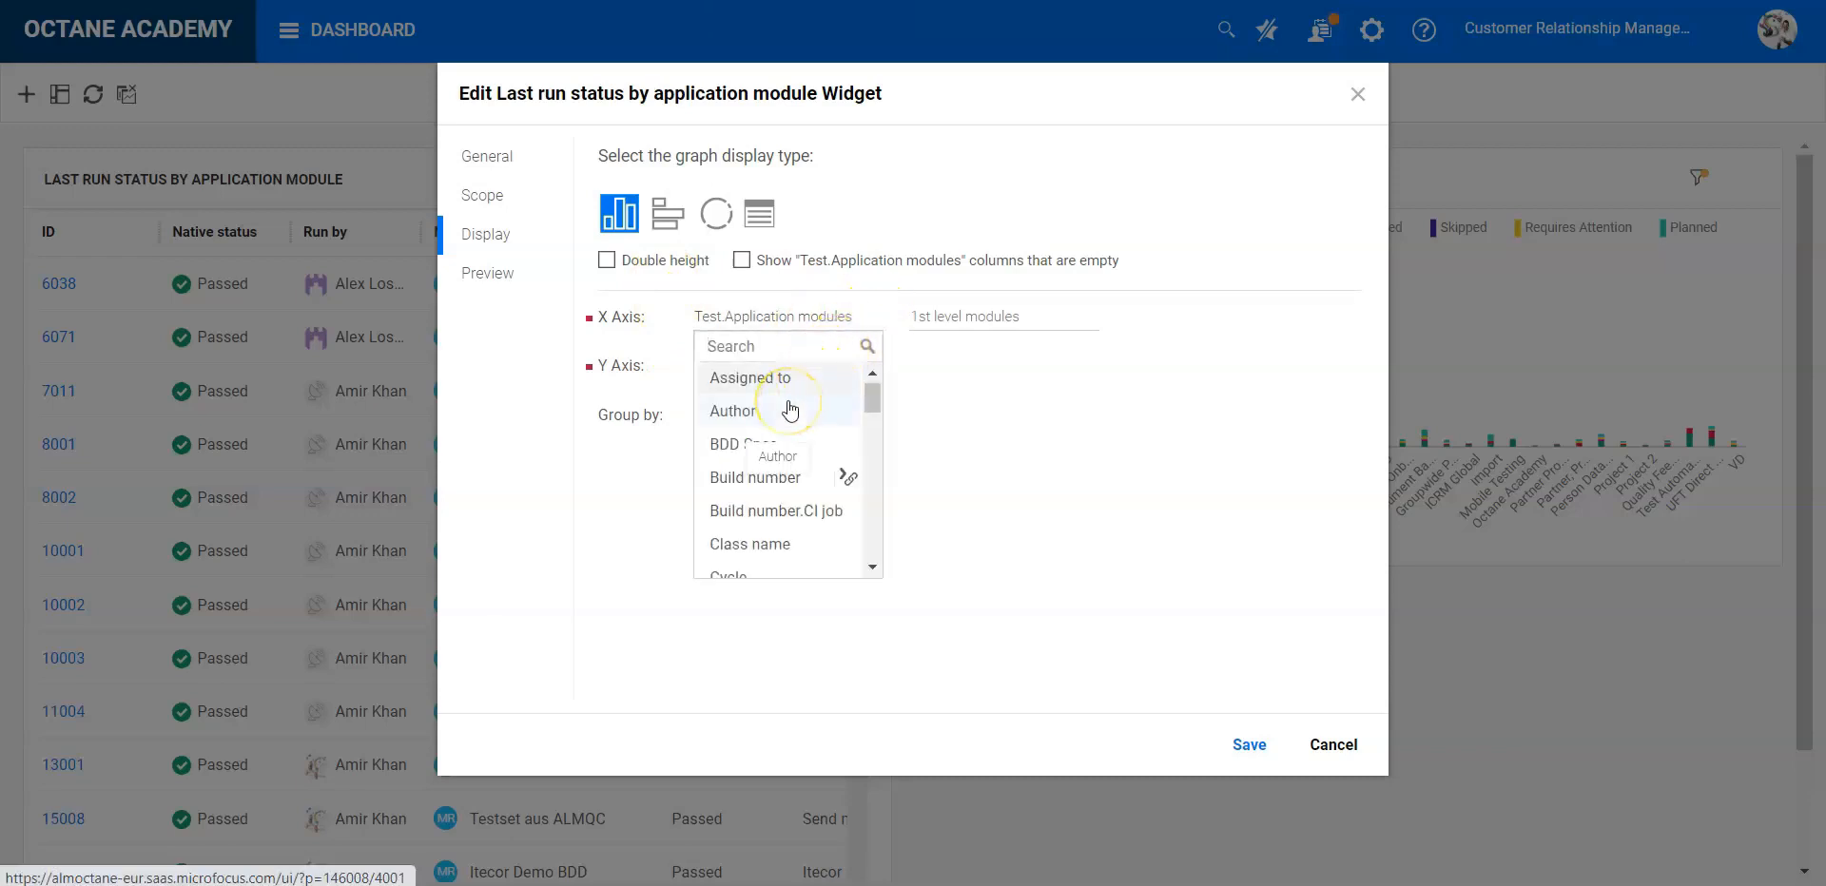
pyautogui.write('re')
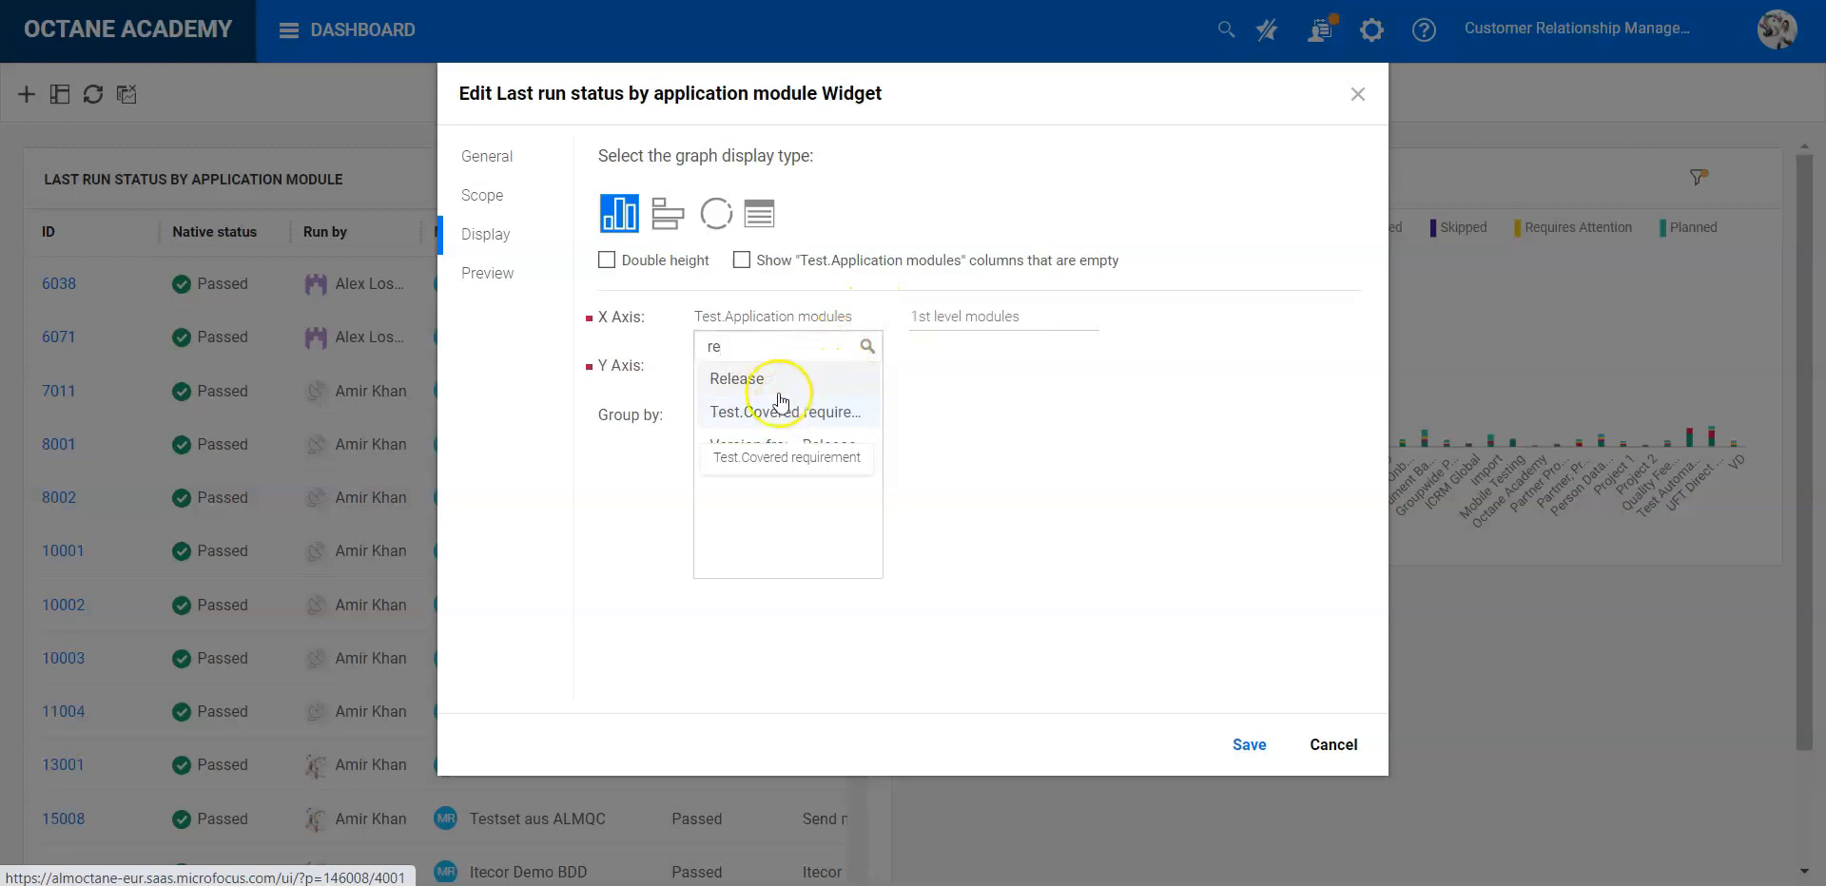
pyautogui.click(770, 378)
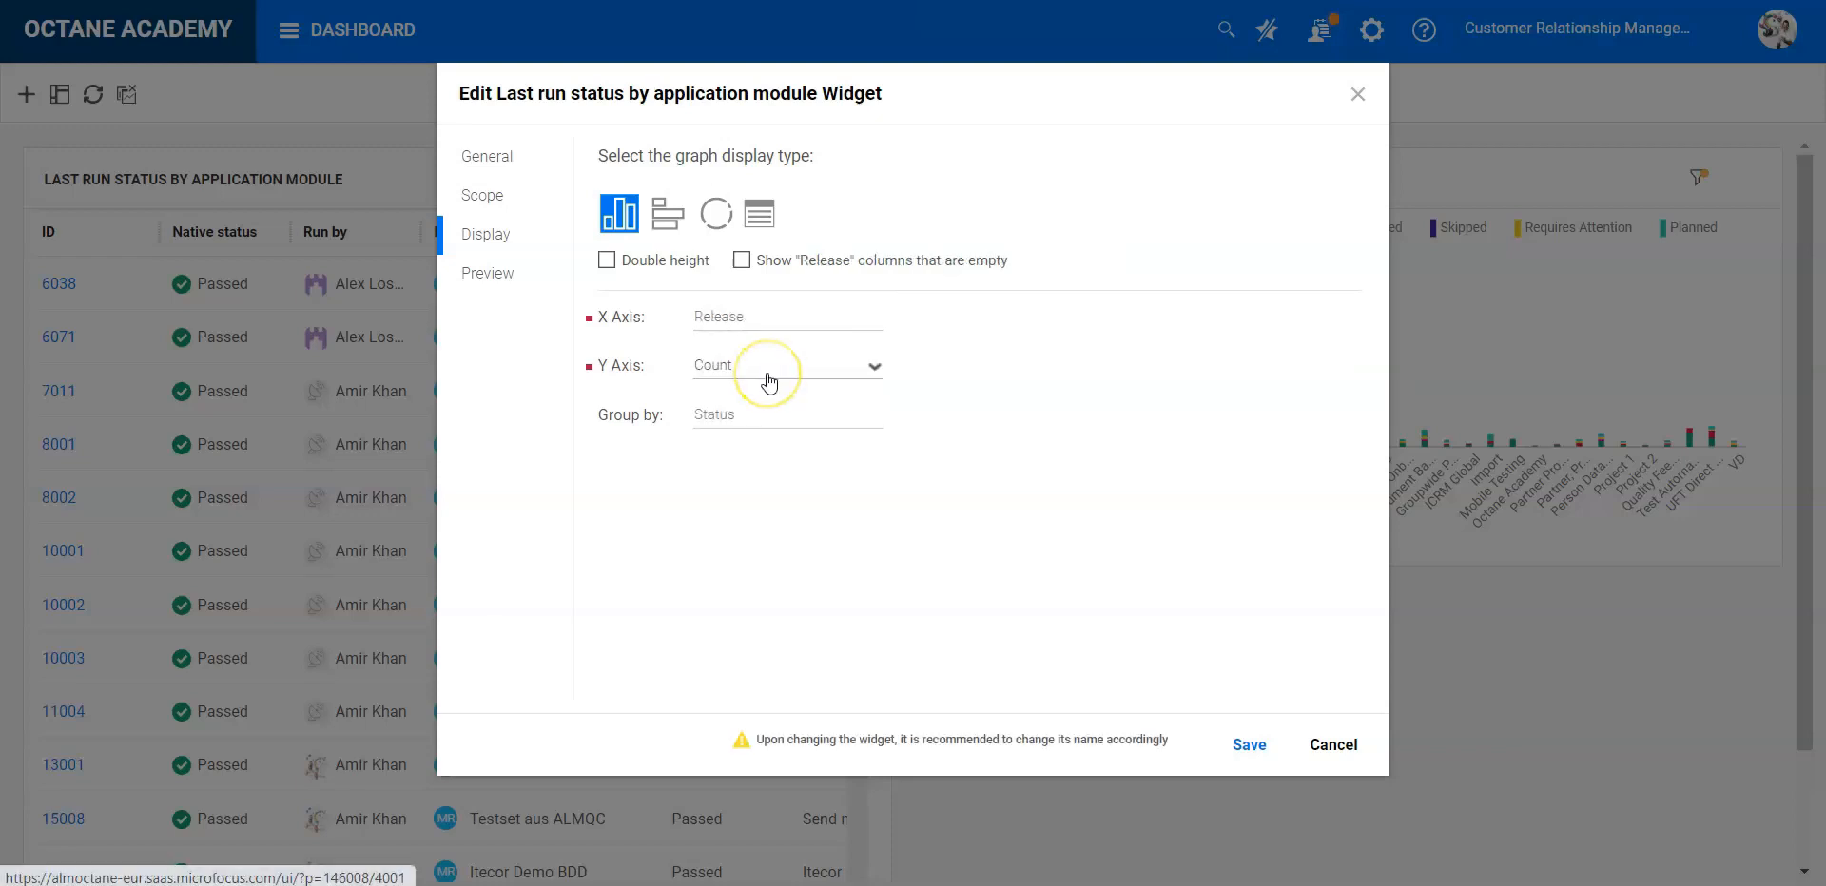
# - Group the widget's graph by Native status and save the widget
pyautogui.click(767, 414)
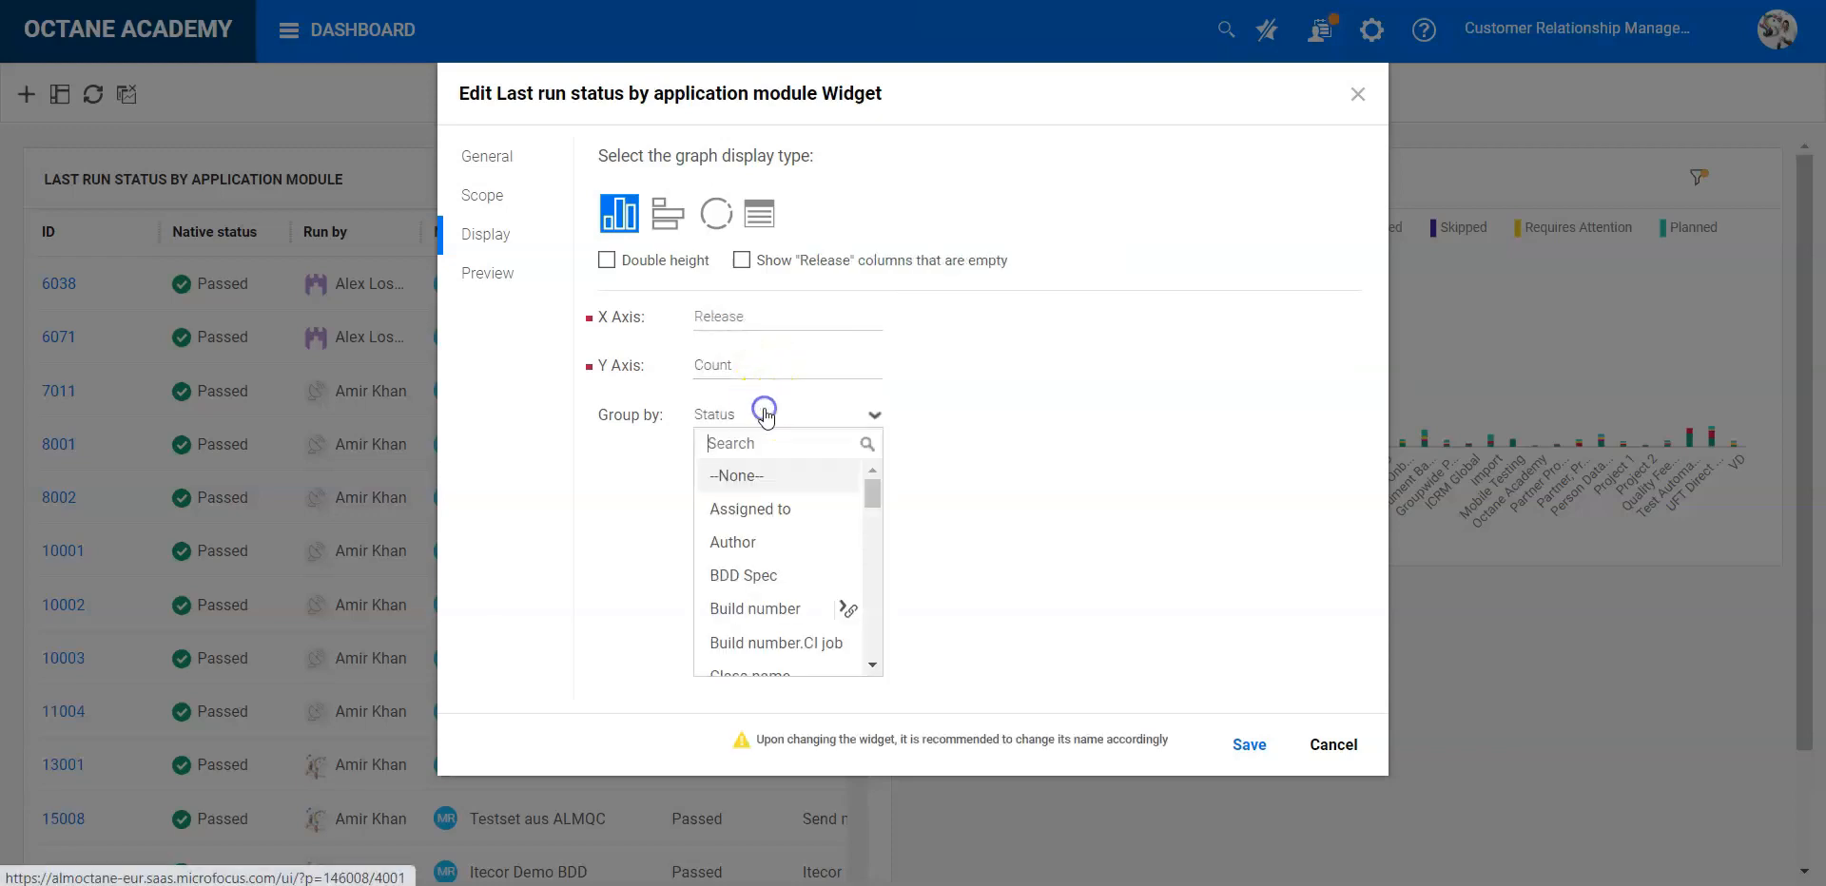
pyautogui.write('nati')
pyautogui.press('Return')
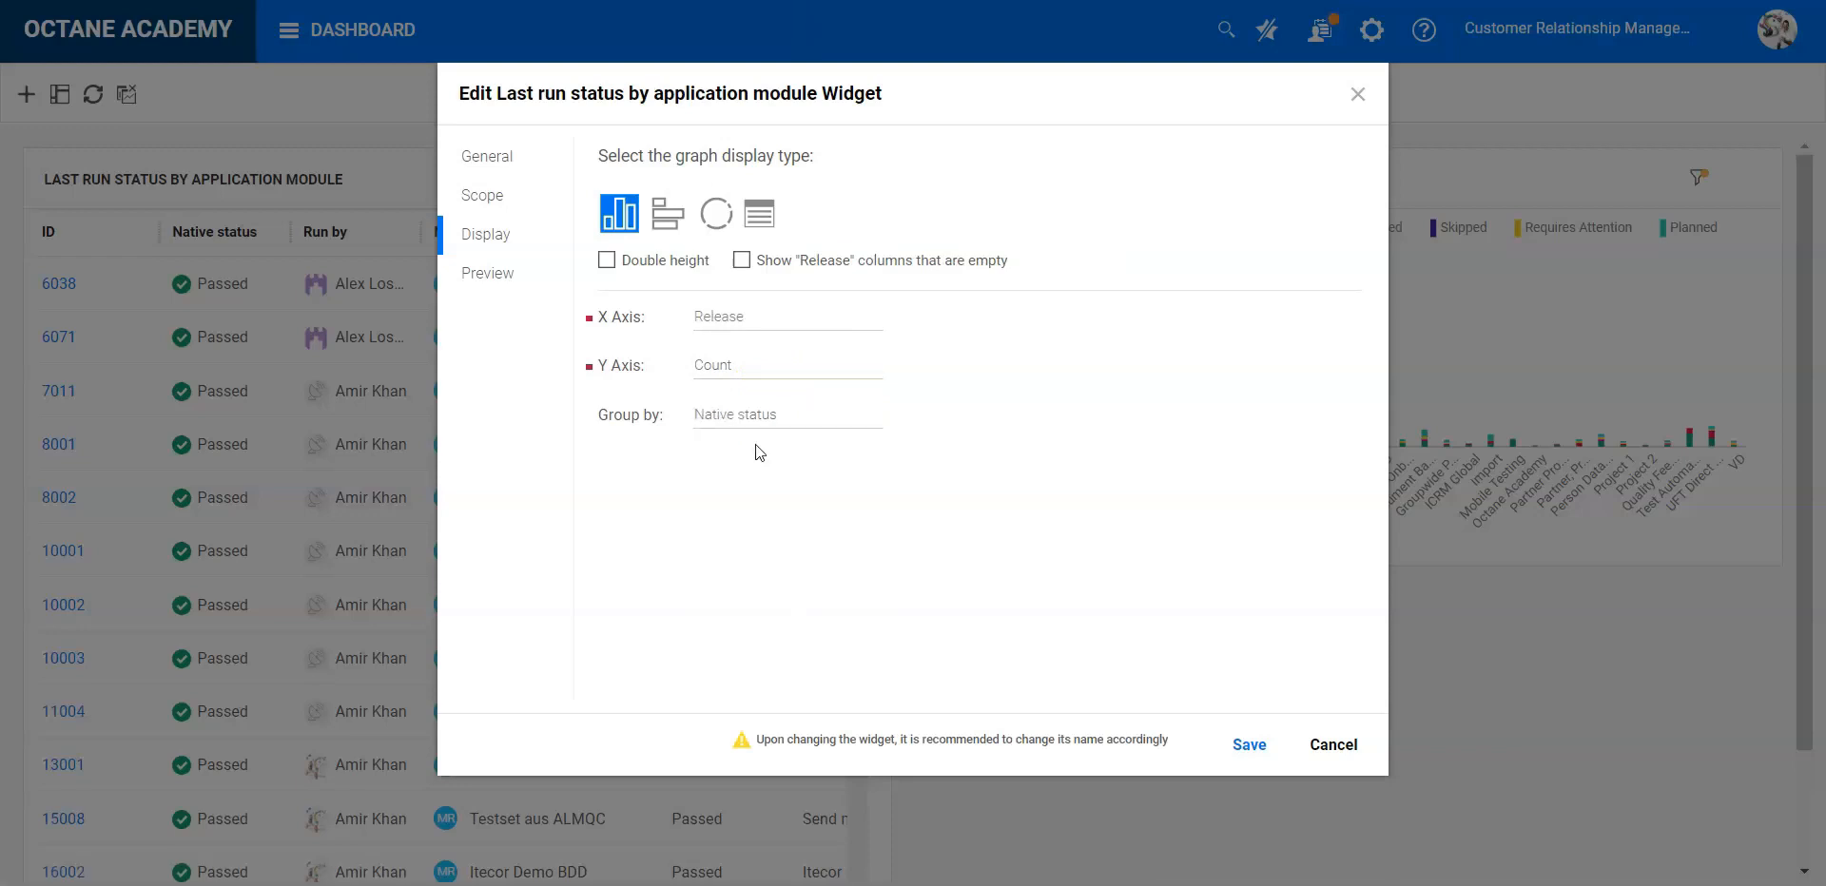
pyautogui.click(1249, 745)
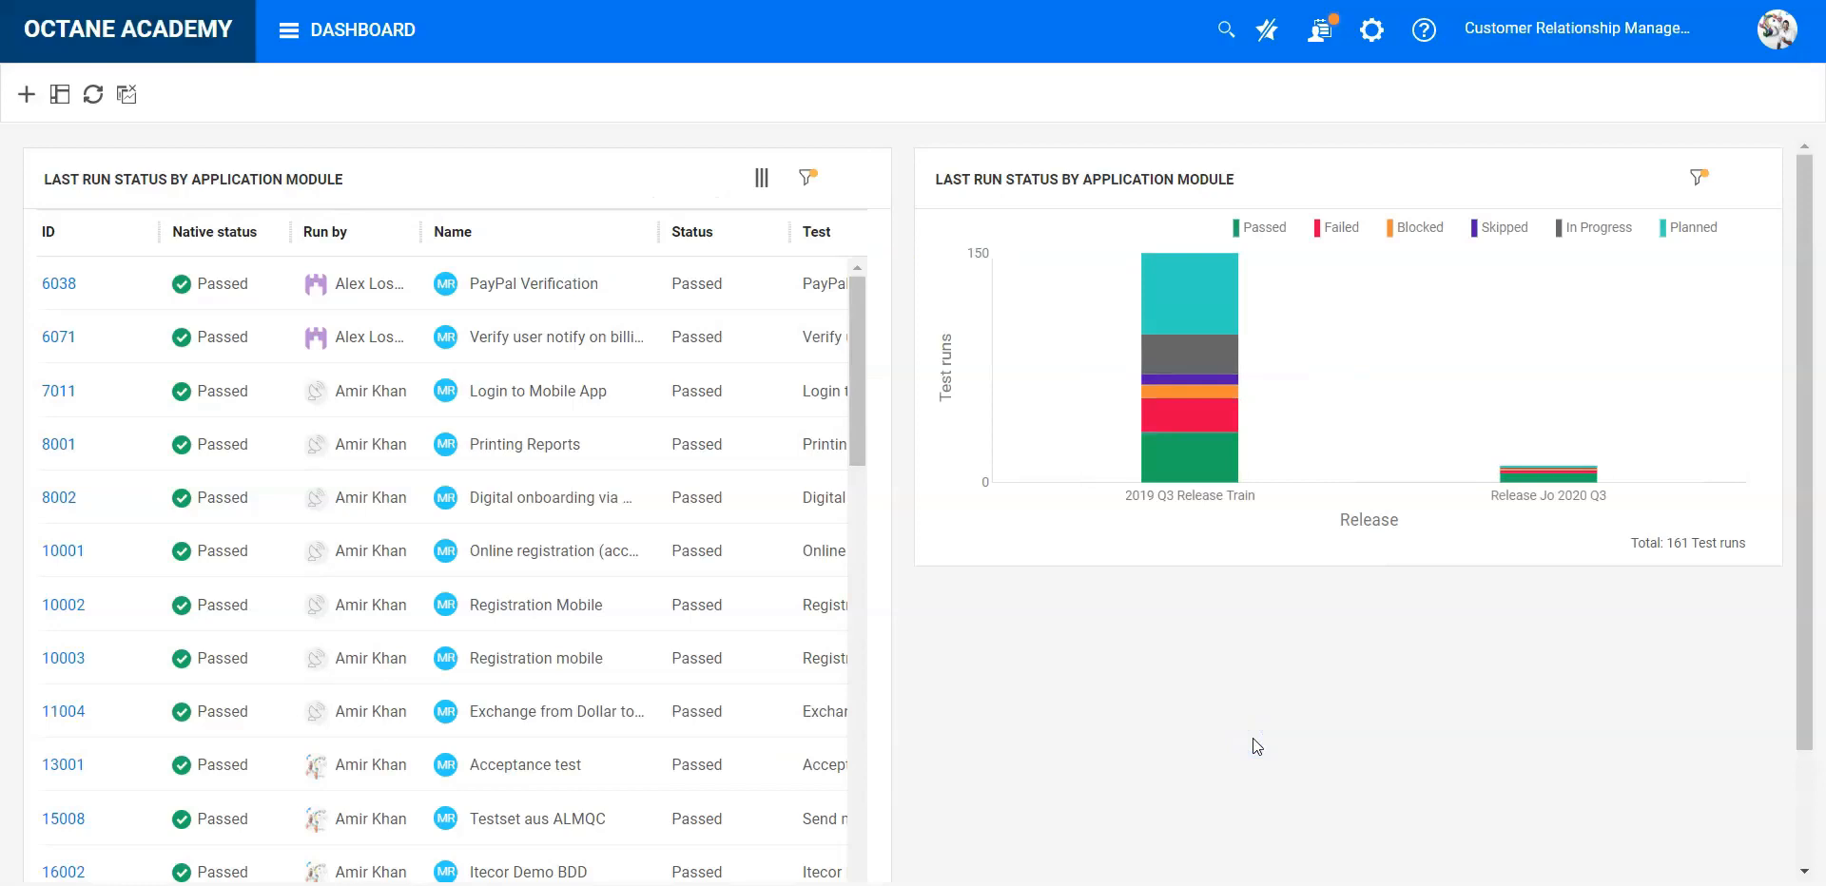
# - Examine the status breakdown of the Release Jo 2020 Q3 and 2019 Q3 Release Train bars in the chart
pyautogui.moveTo(1512, 475)
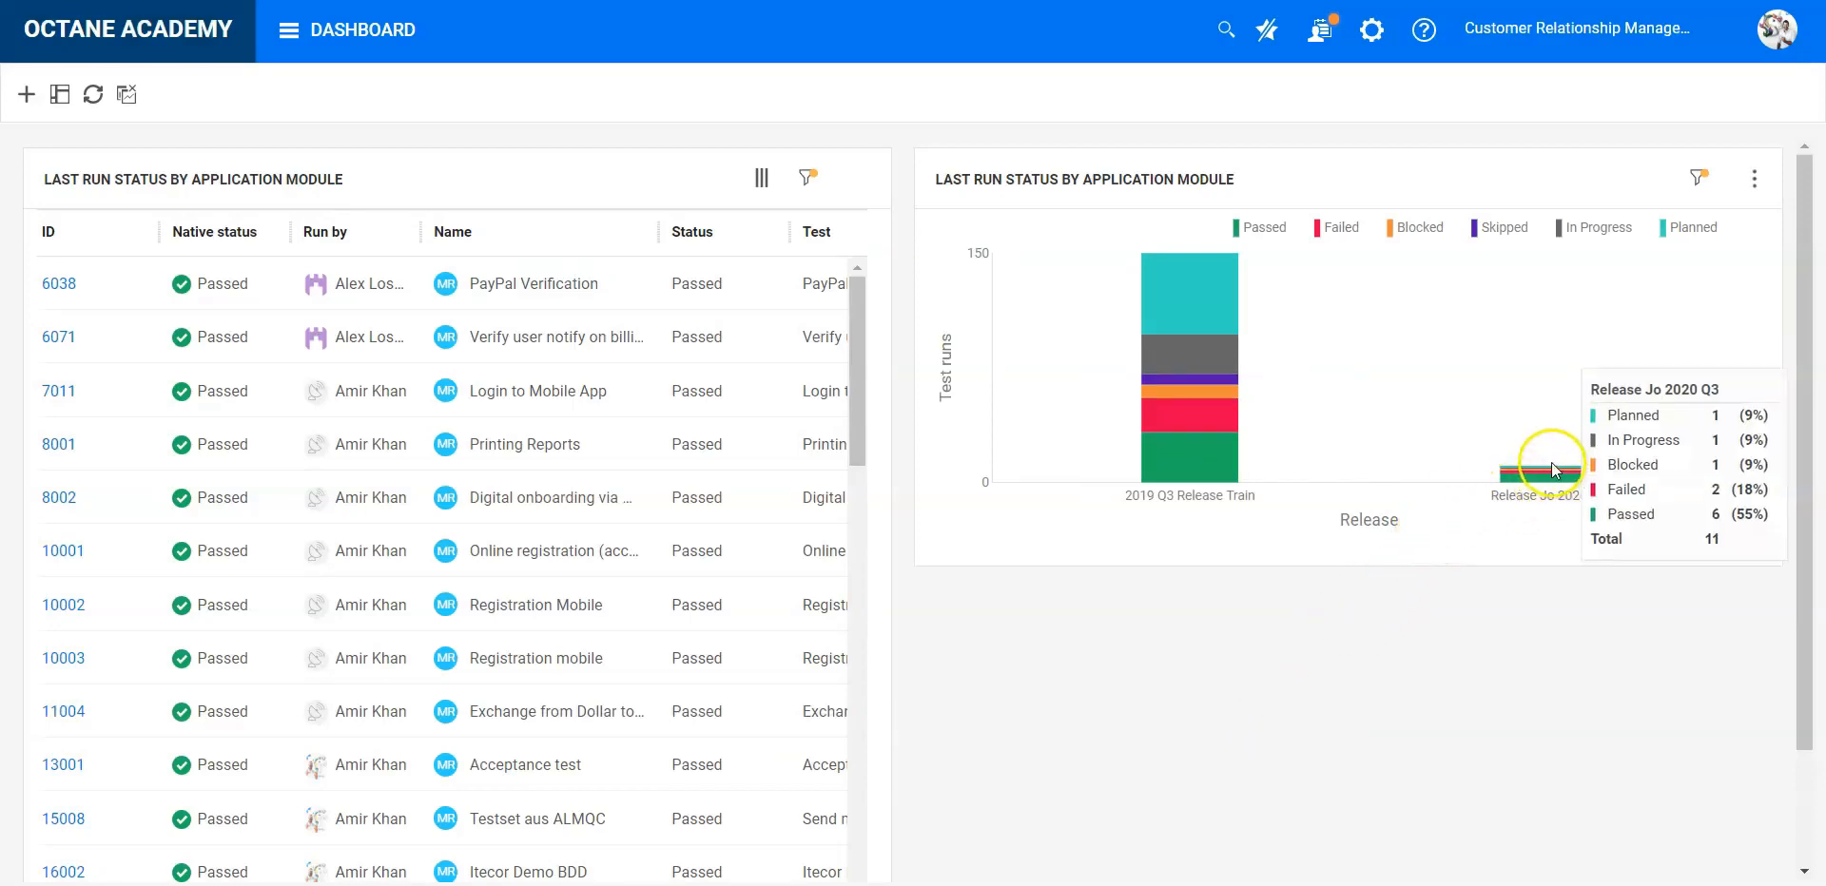
pyautogui.moveTo(1196, 420)
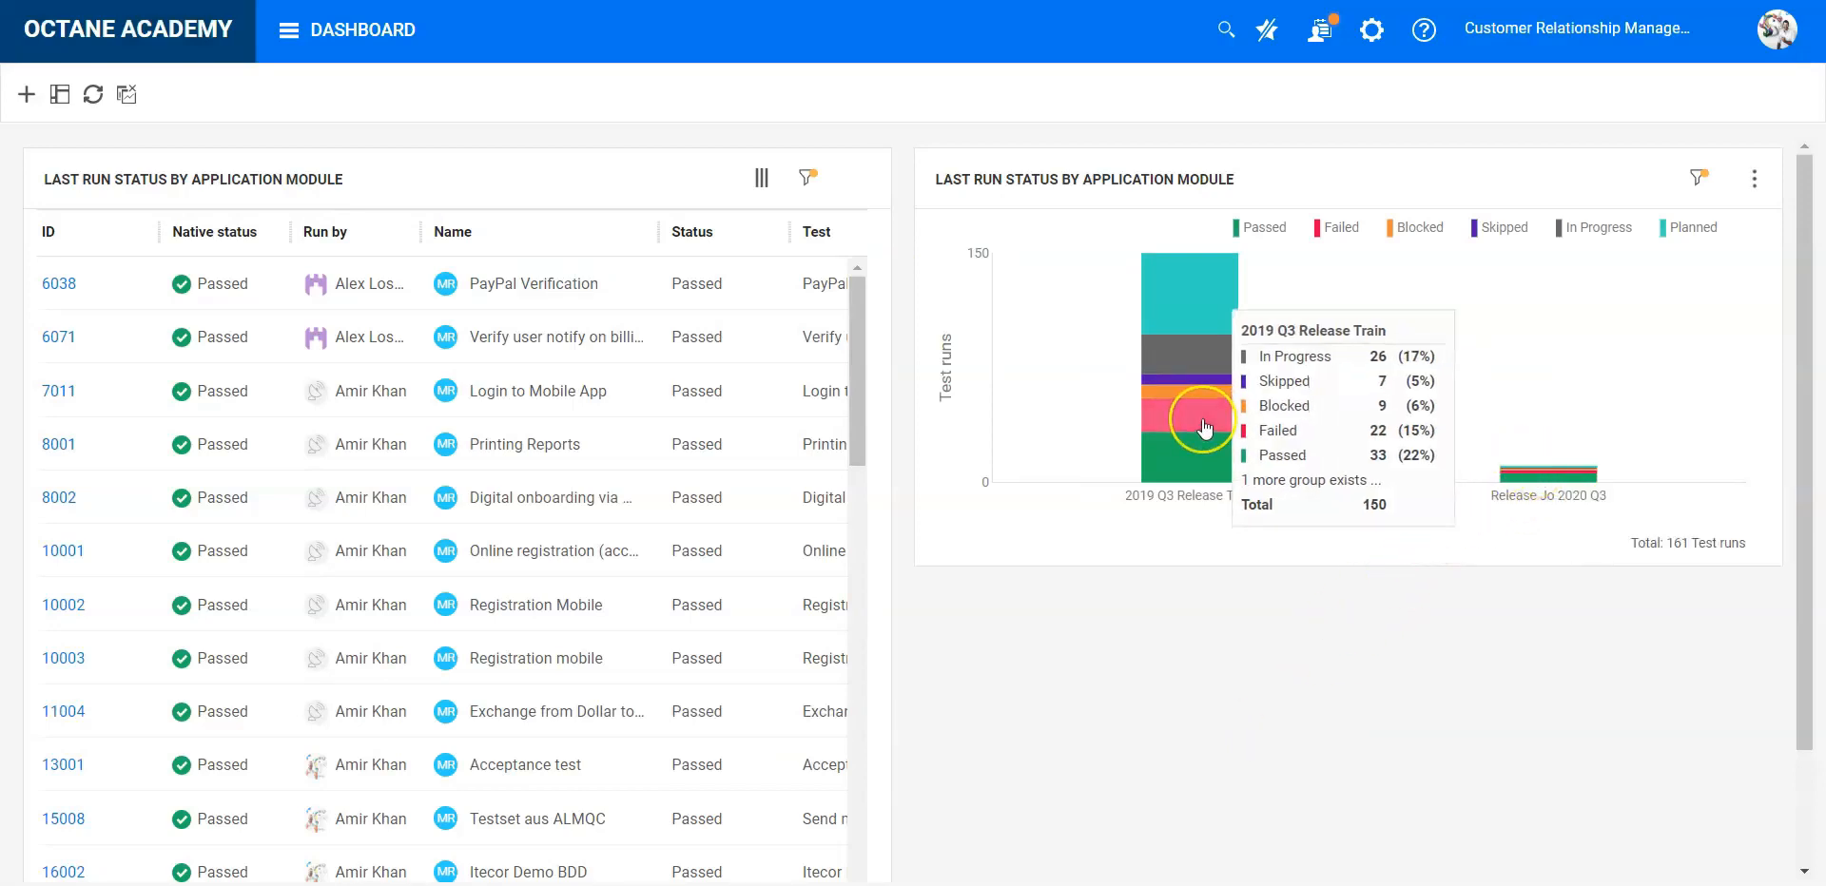
pyautogui.click(1516, 475)
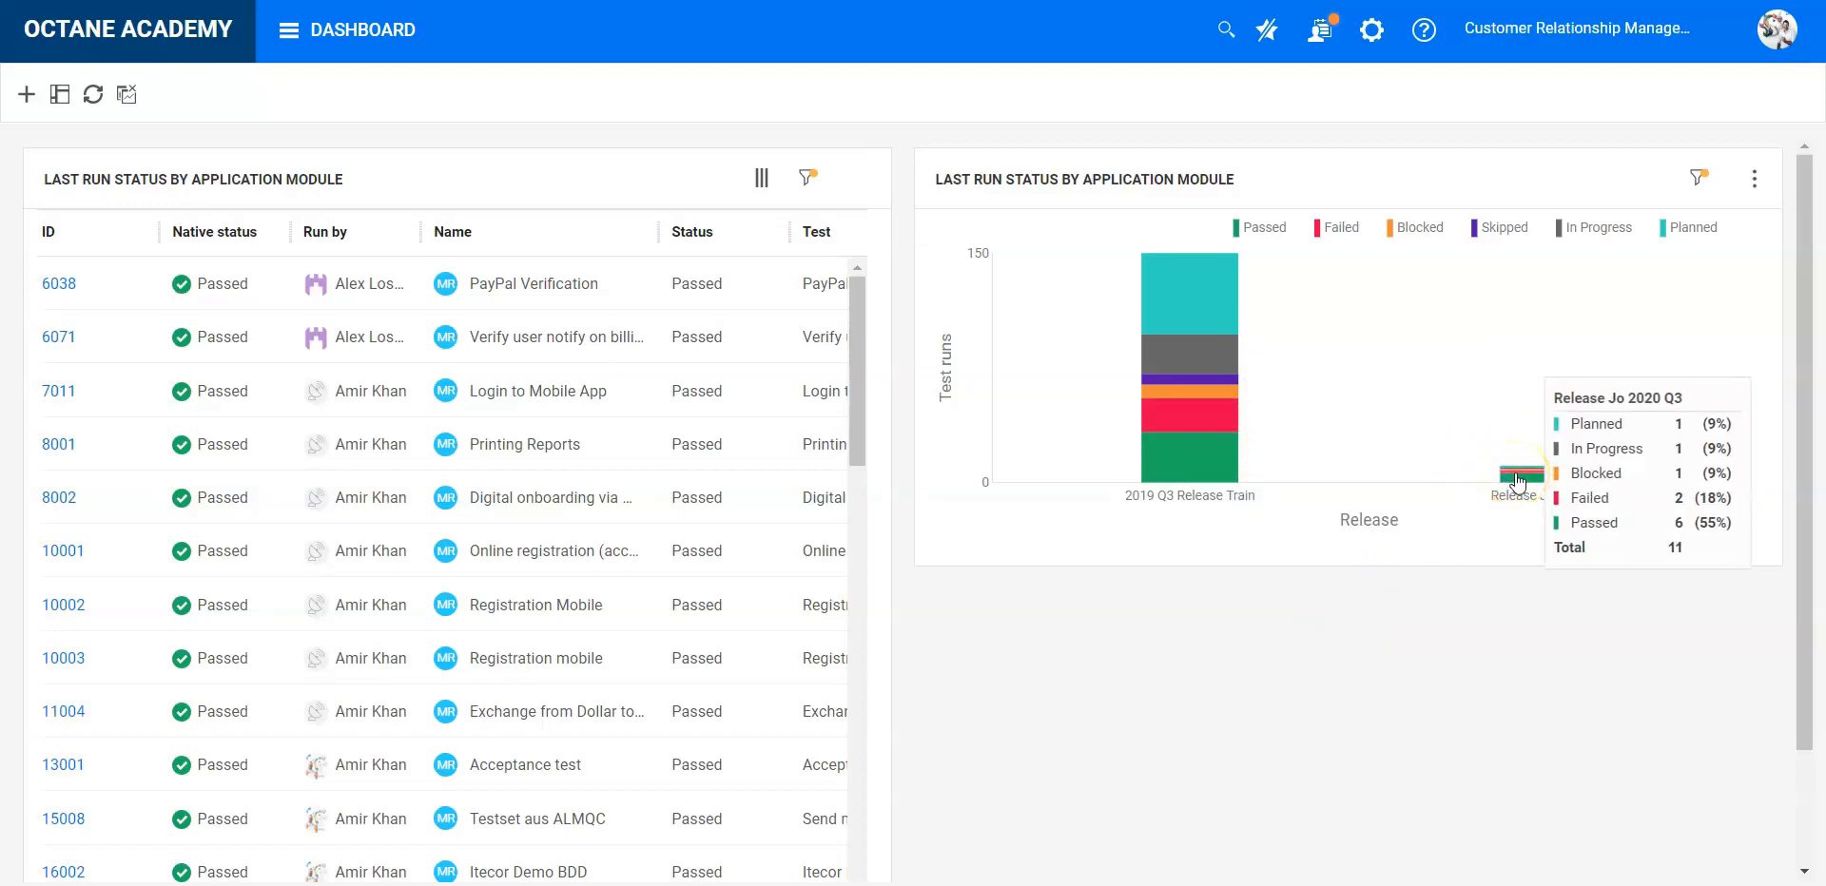
pyautogui.moveTo(1189, 319)
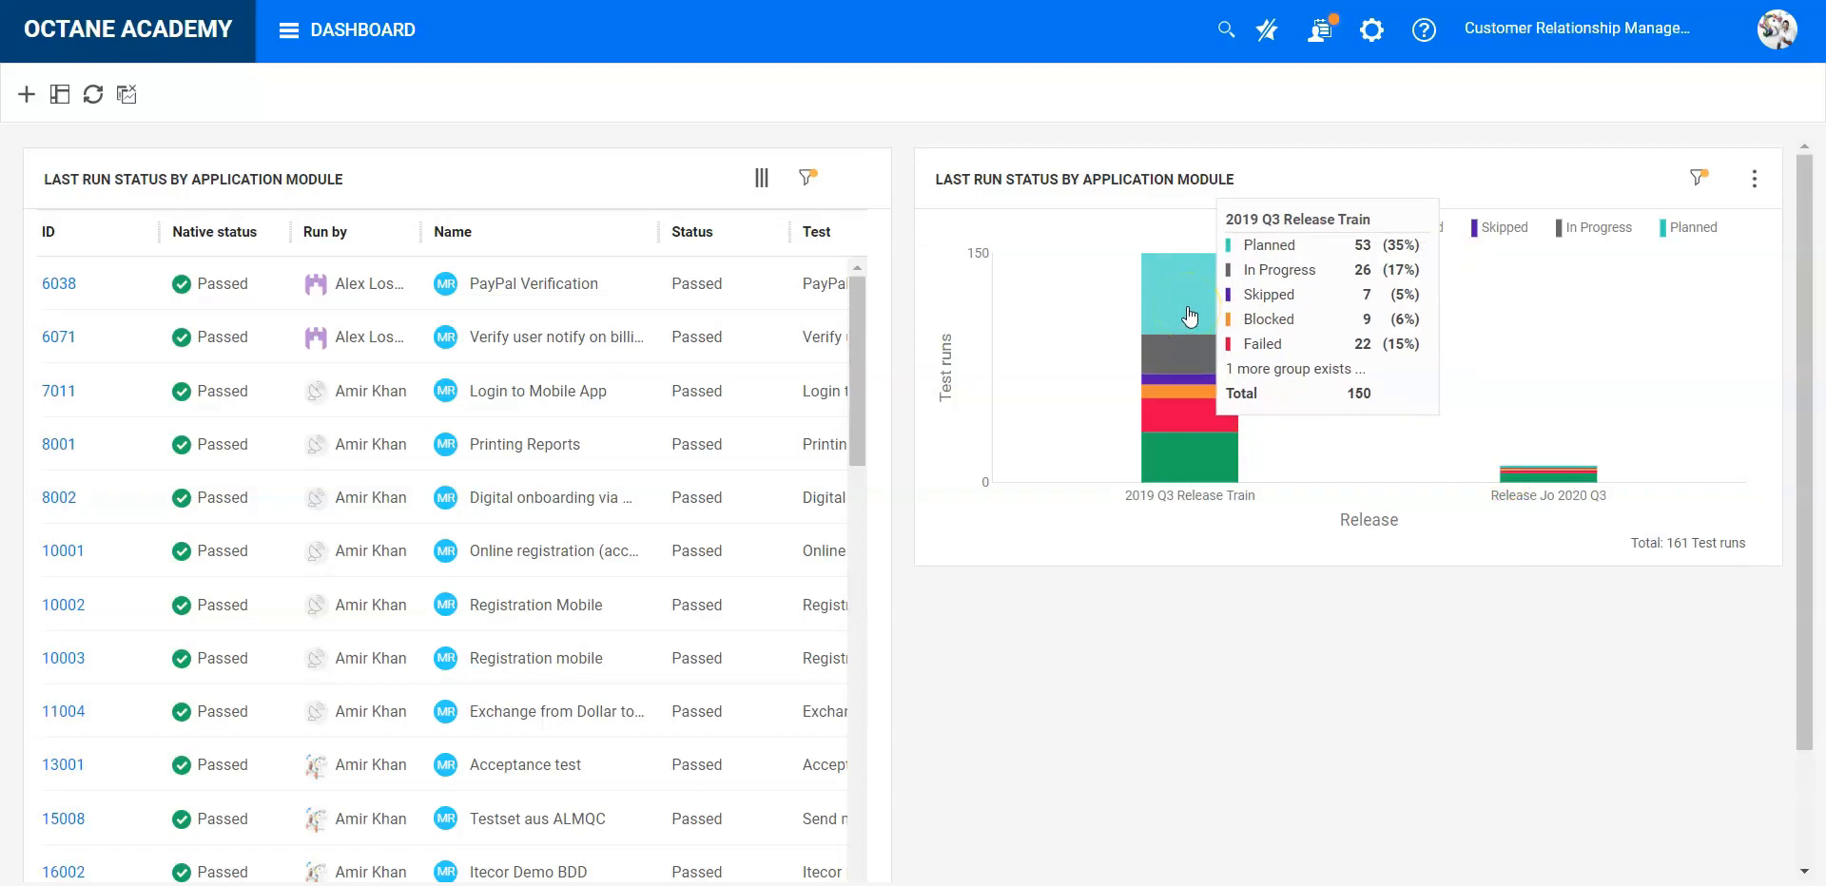
# - Review the planned test runs behind the 2019 Q3 Release Train bar and the passed runs behind the Release Jo 2020 Q3 bar
pyautogui.click(1189, 318)
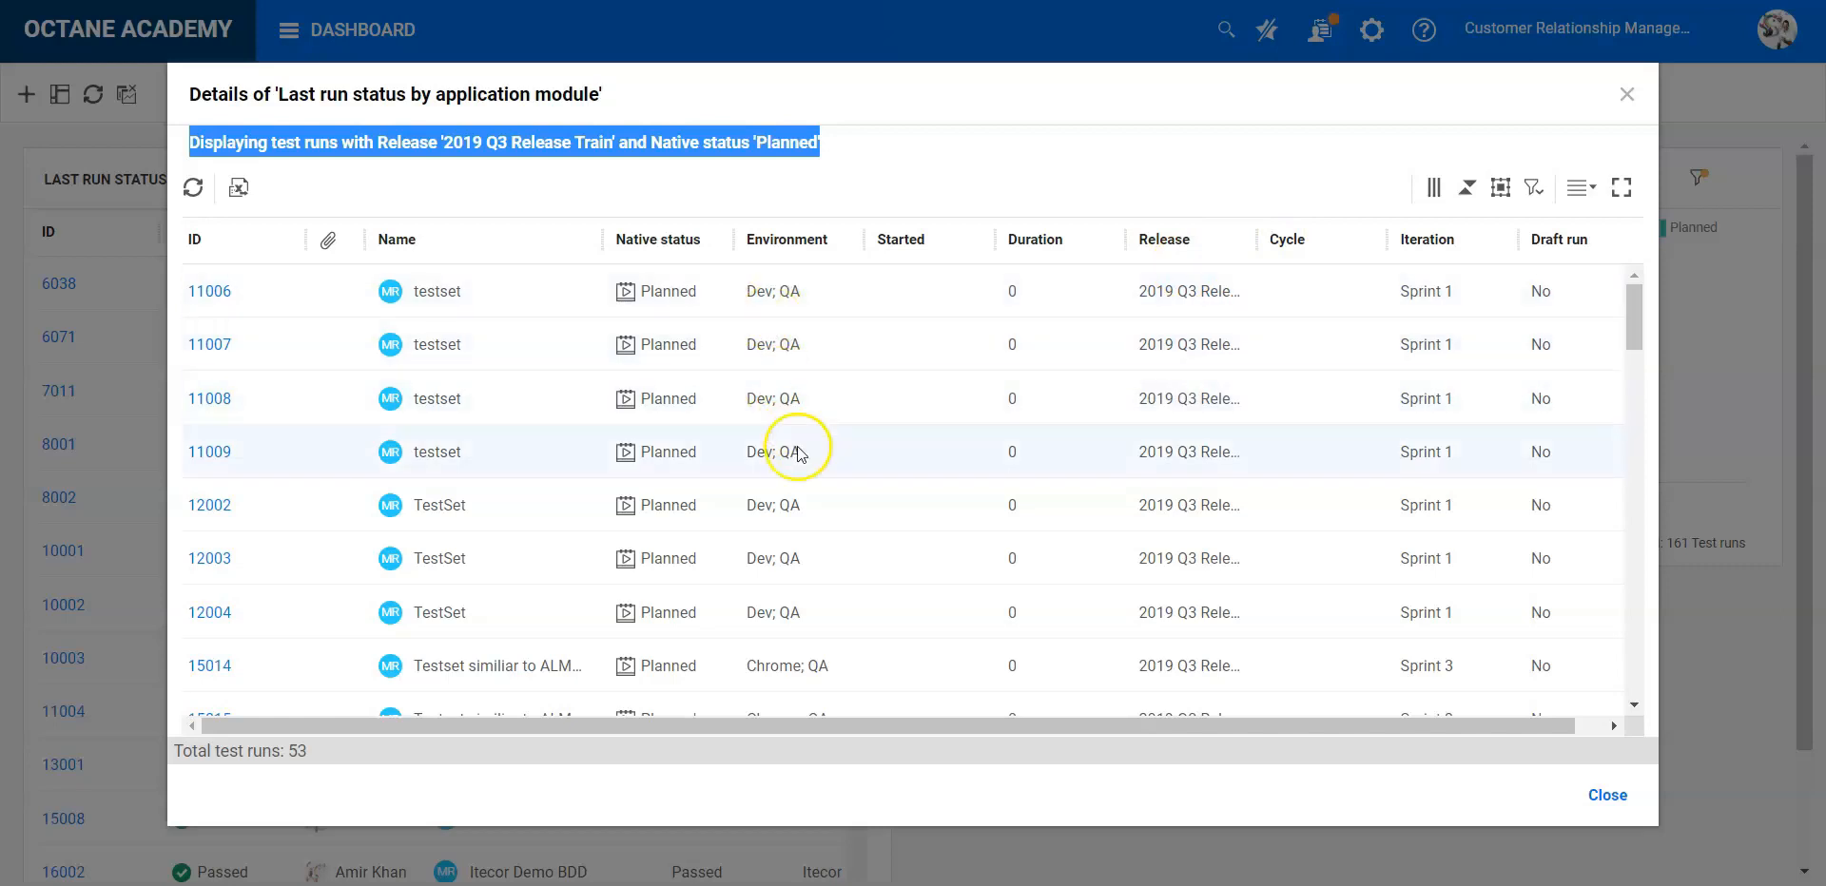
pyautogui.scroll(-4, 795, 513)
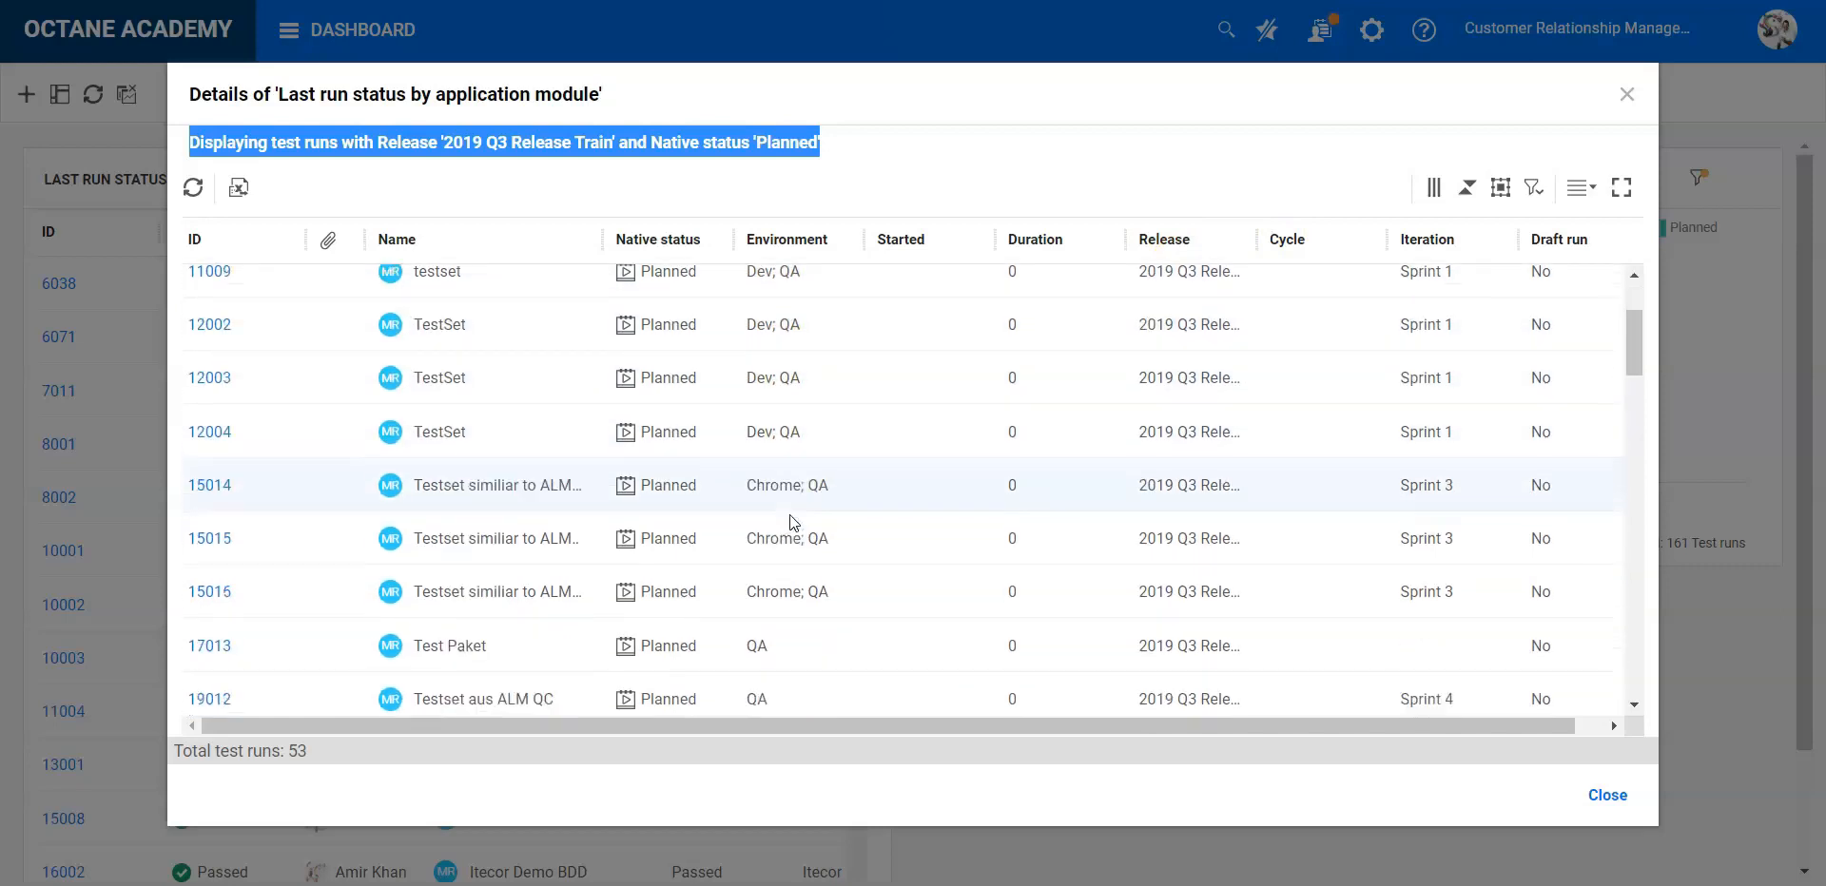
pyautogui.scroll(-10, 792, 521)
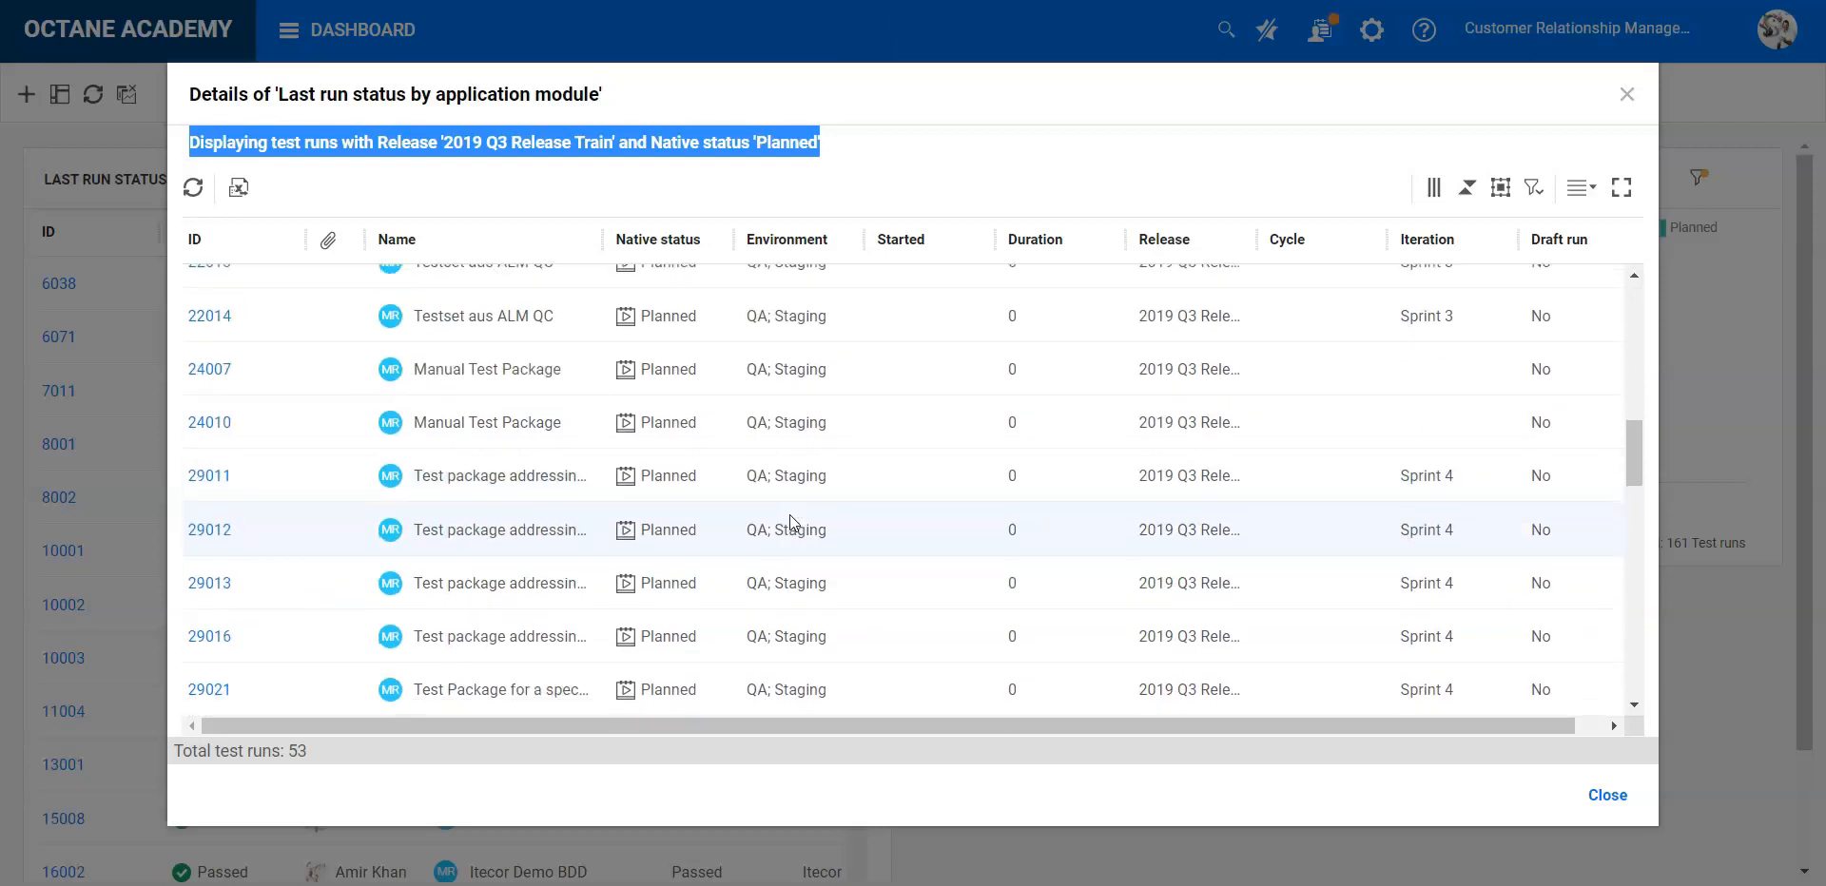
pyautogui.scroll(-3, 789, 515)
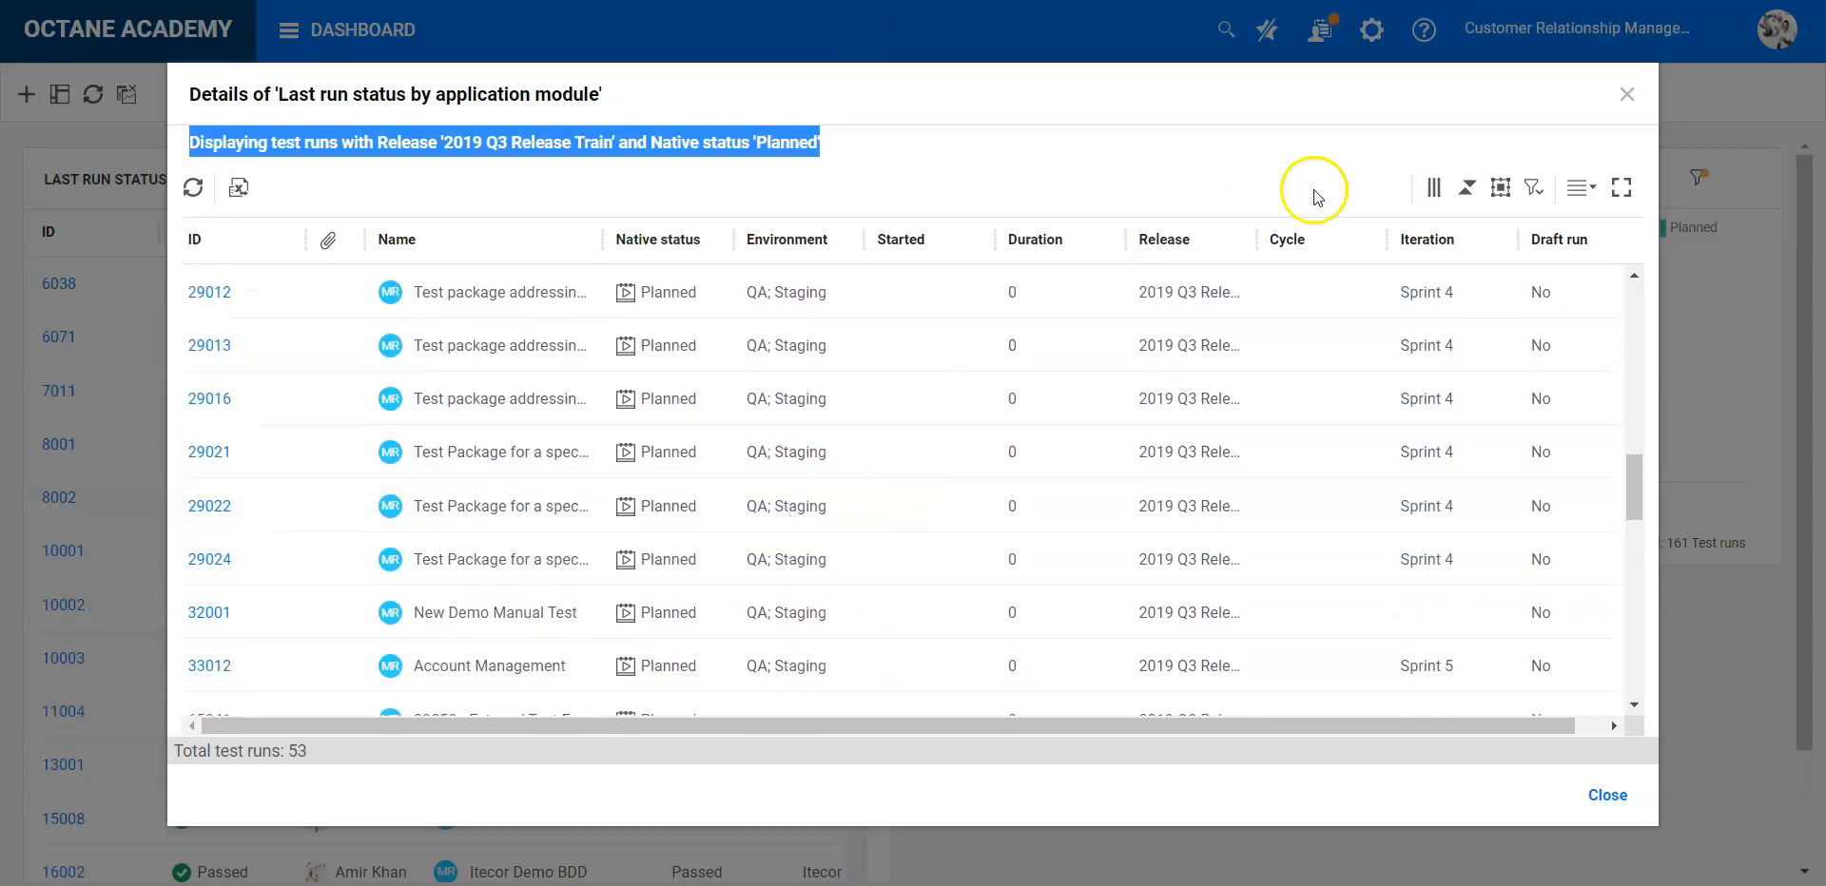
pyautogui.click(1626, 94)
pyautogui.click(1208, 310)
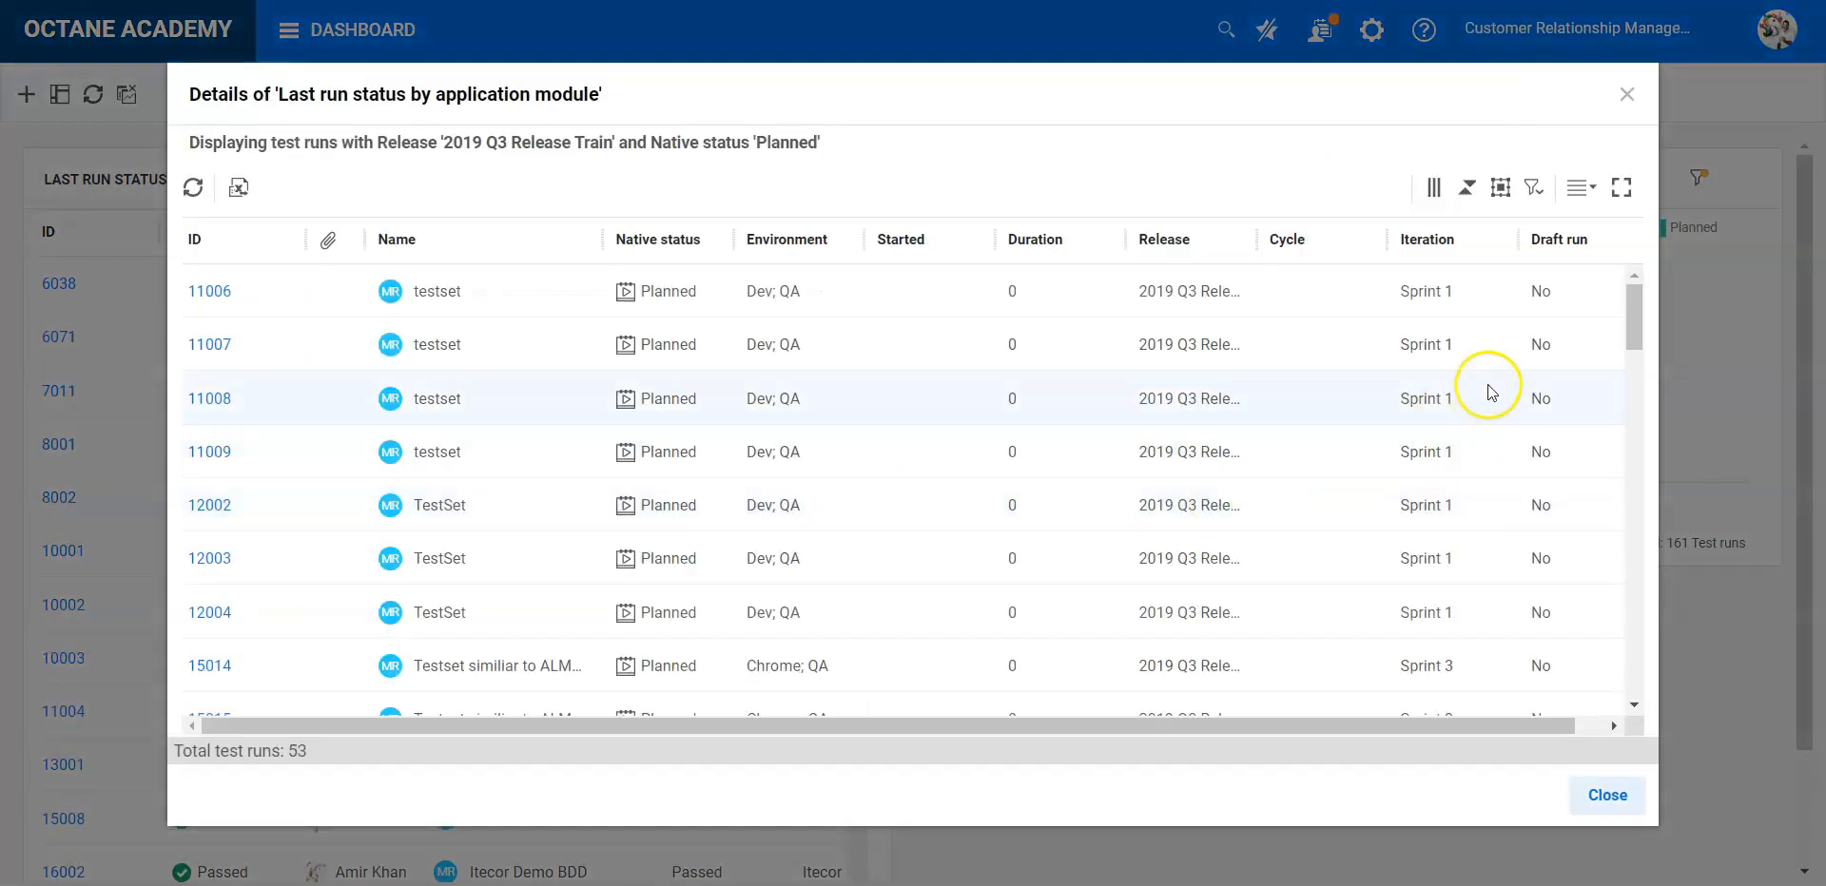
pyautogui.scroll(-1, 1419, 594)
pyautogui.scroll(-3, 1419, 591)
pyautogui.click(1601, 799)
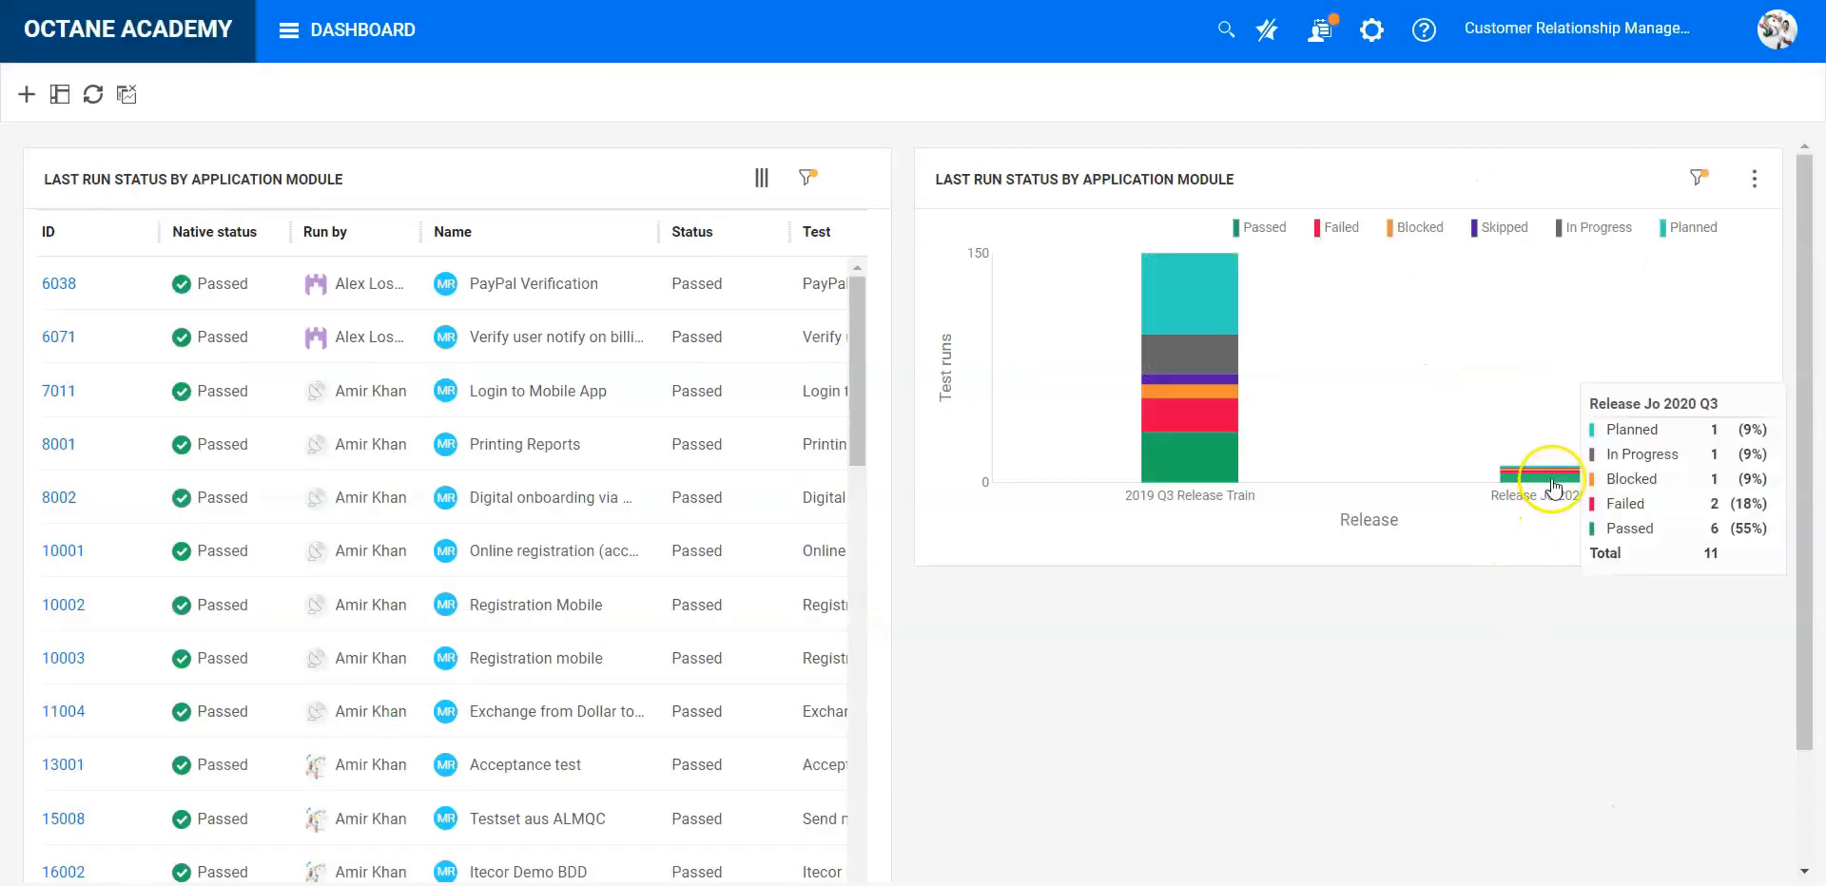
pyautogui.click(1551, 479)
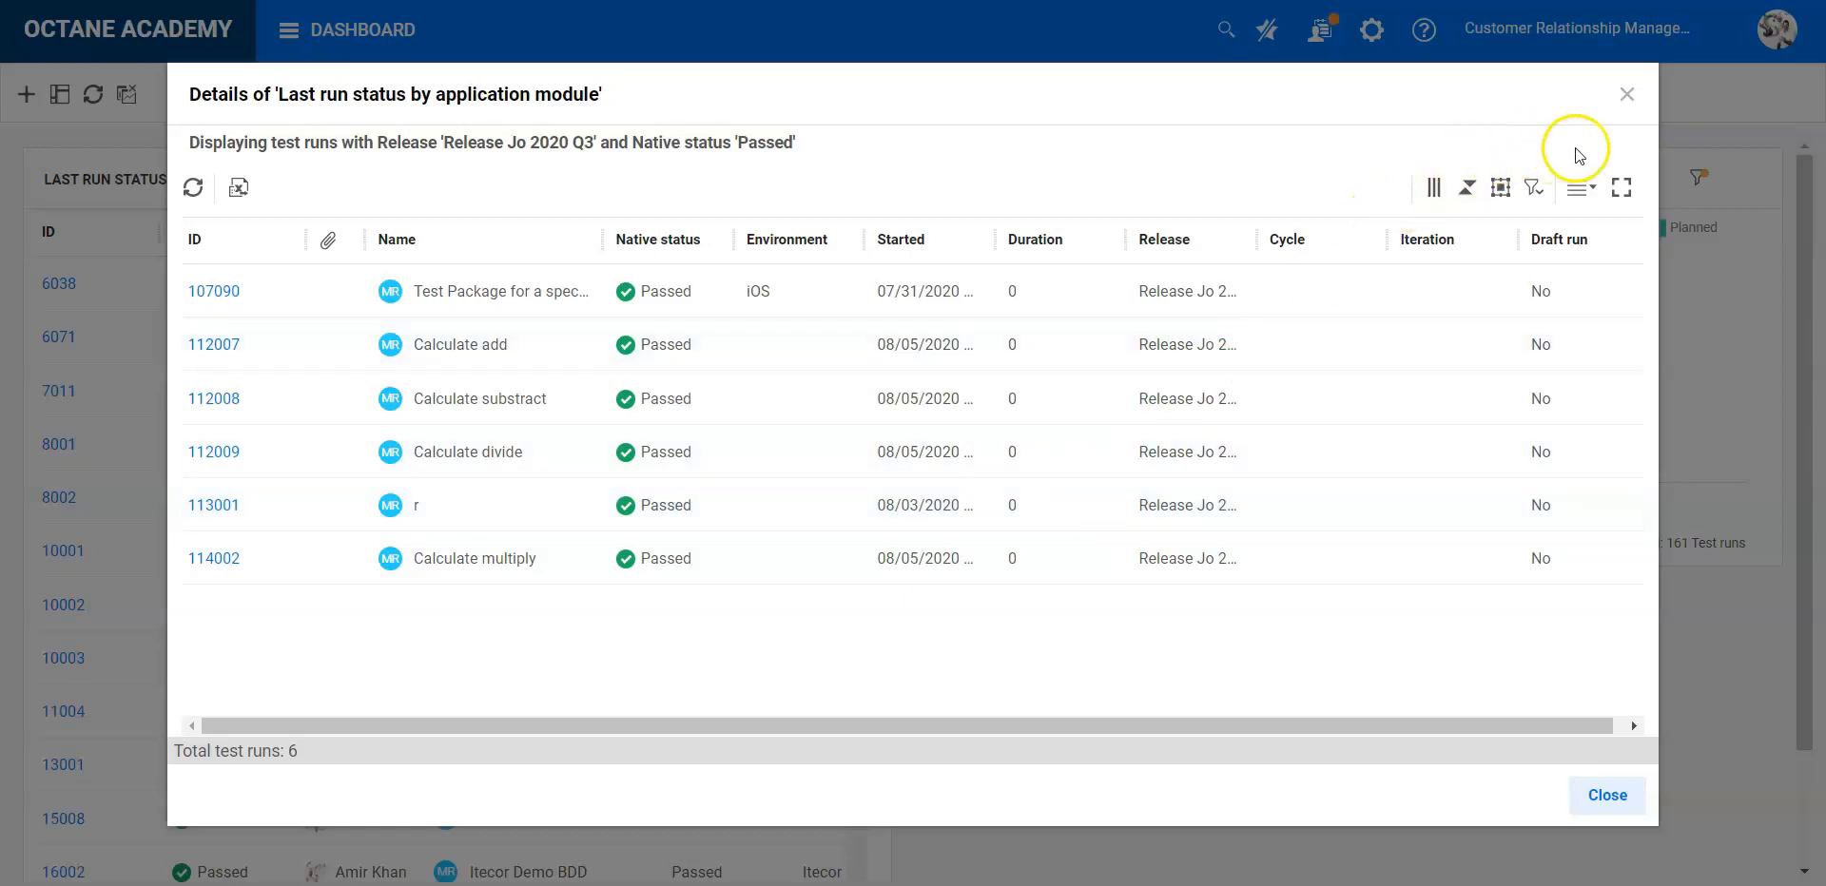
pyautogui.click(1626, 95)
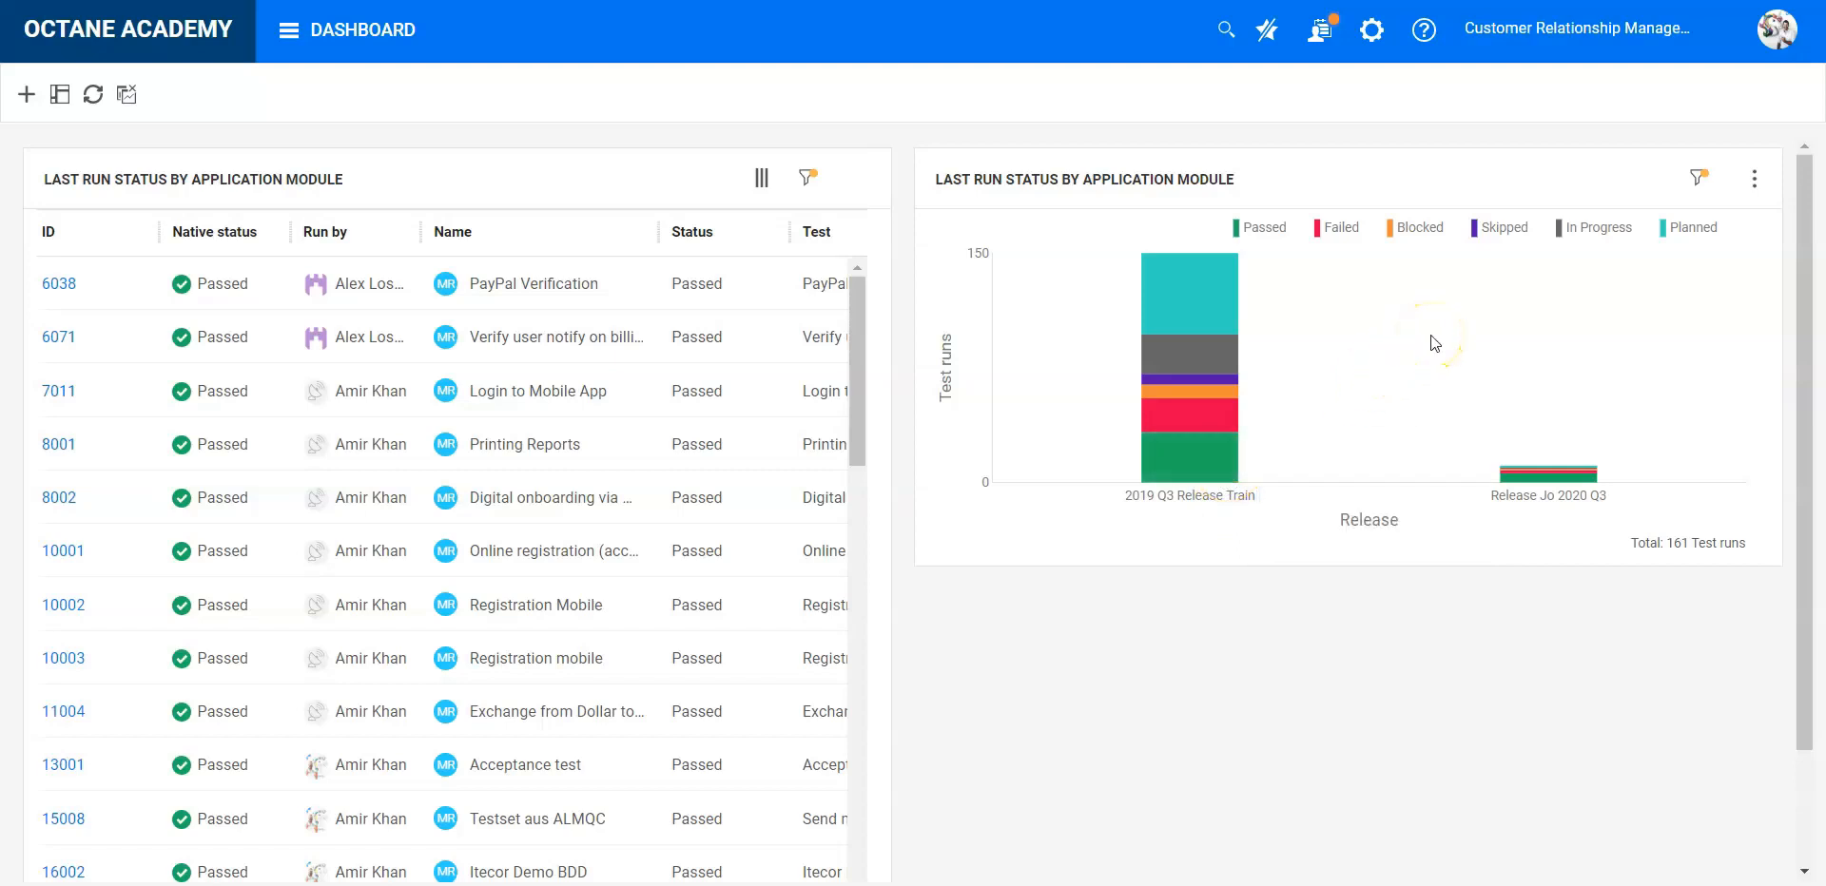
# - Set the X axis of the Last run status by application module chart to Environment in its display settings
pyautogui.click(1697, 178)
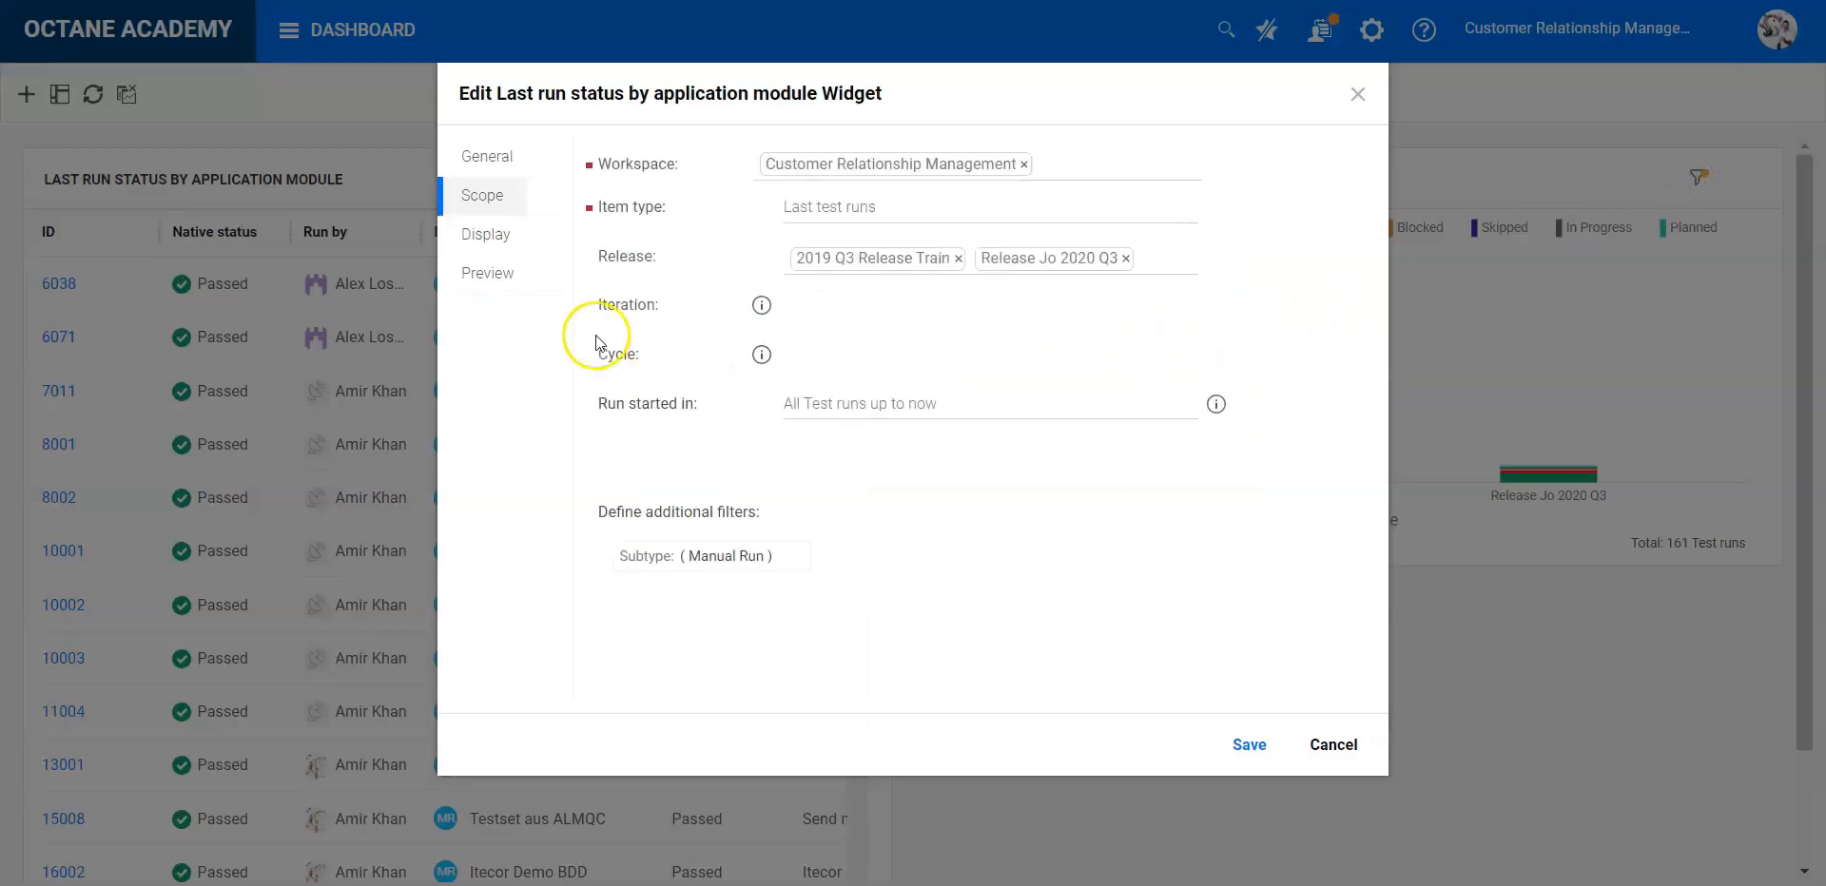
pyautogui.click(490, 238)
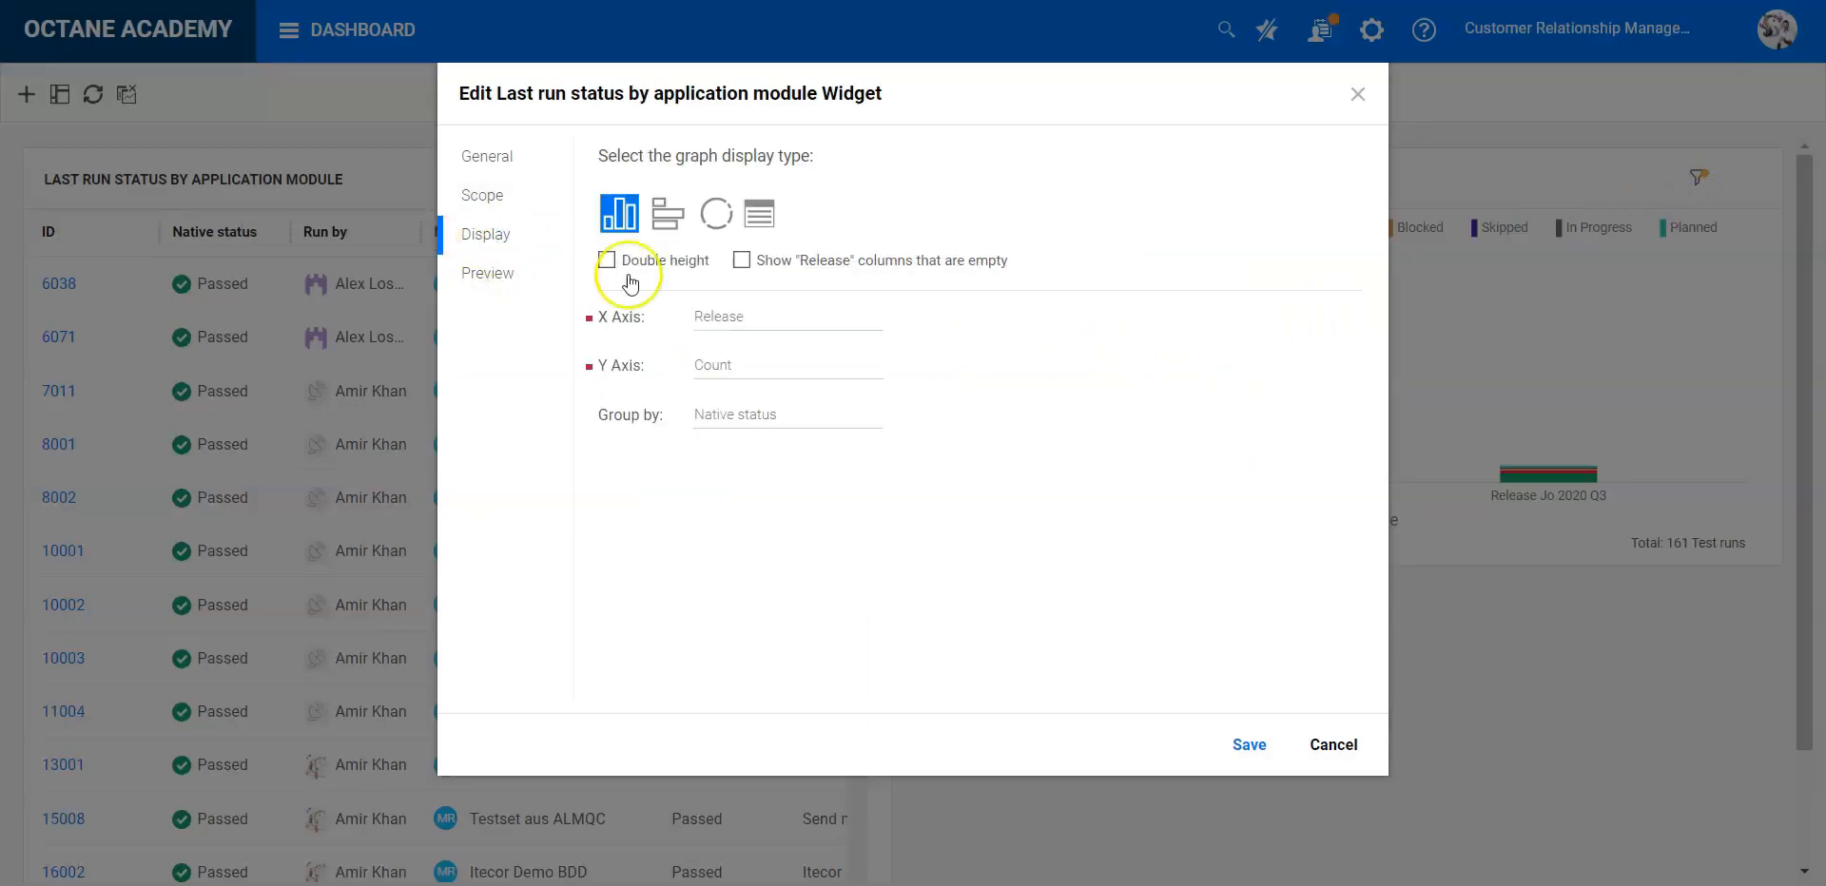
pyautogui.click(872, 317)
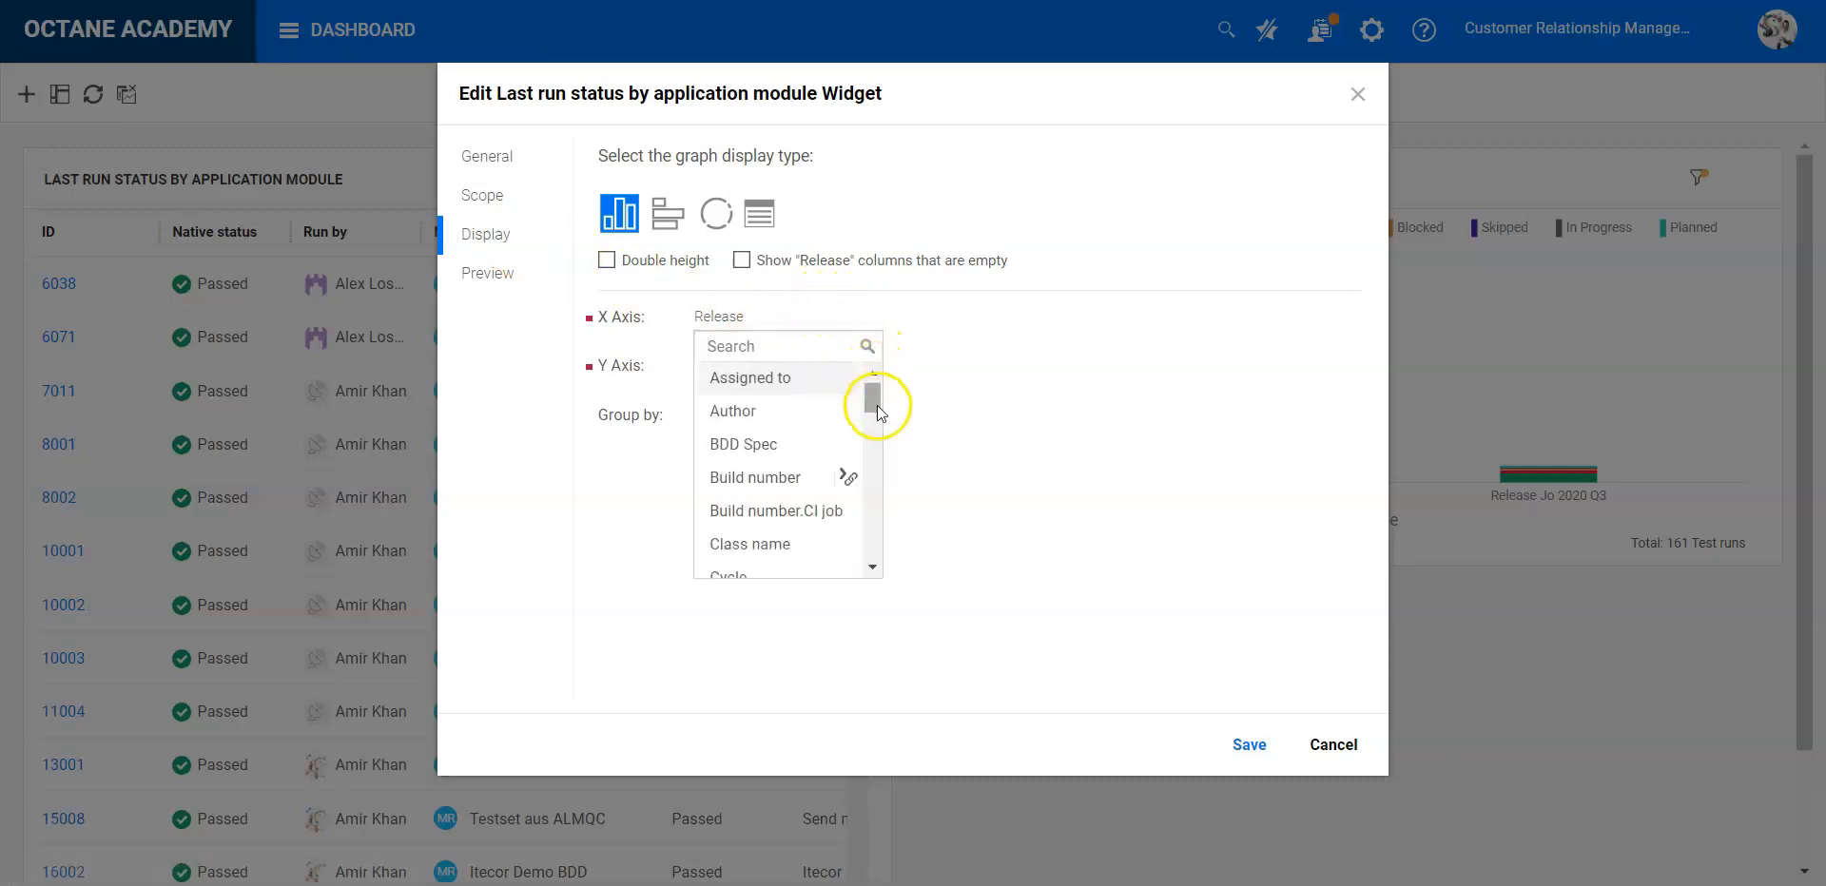
pyautogui.write('en')
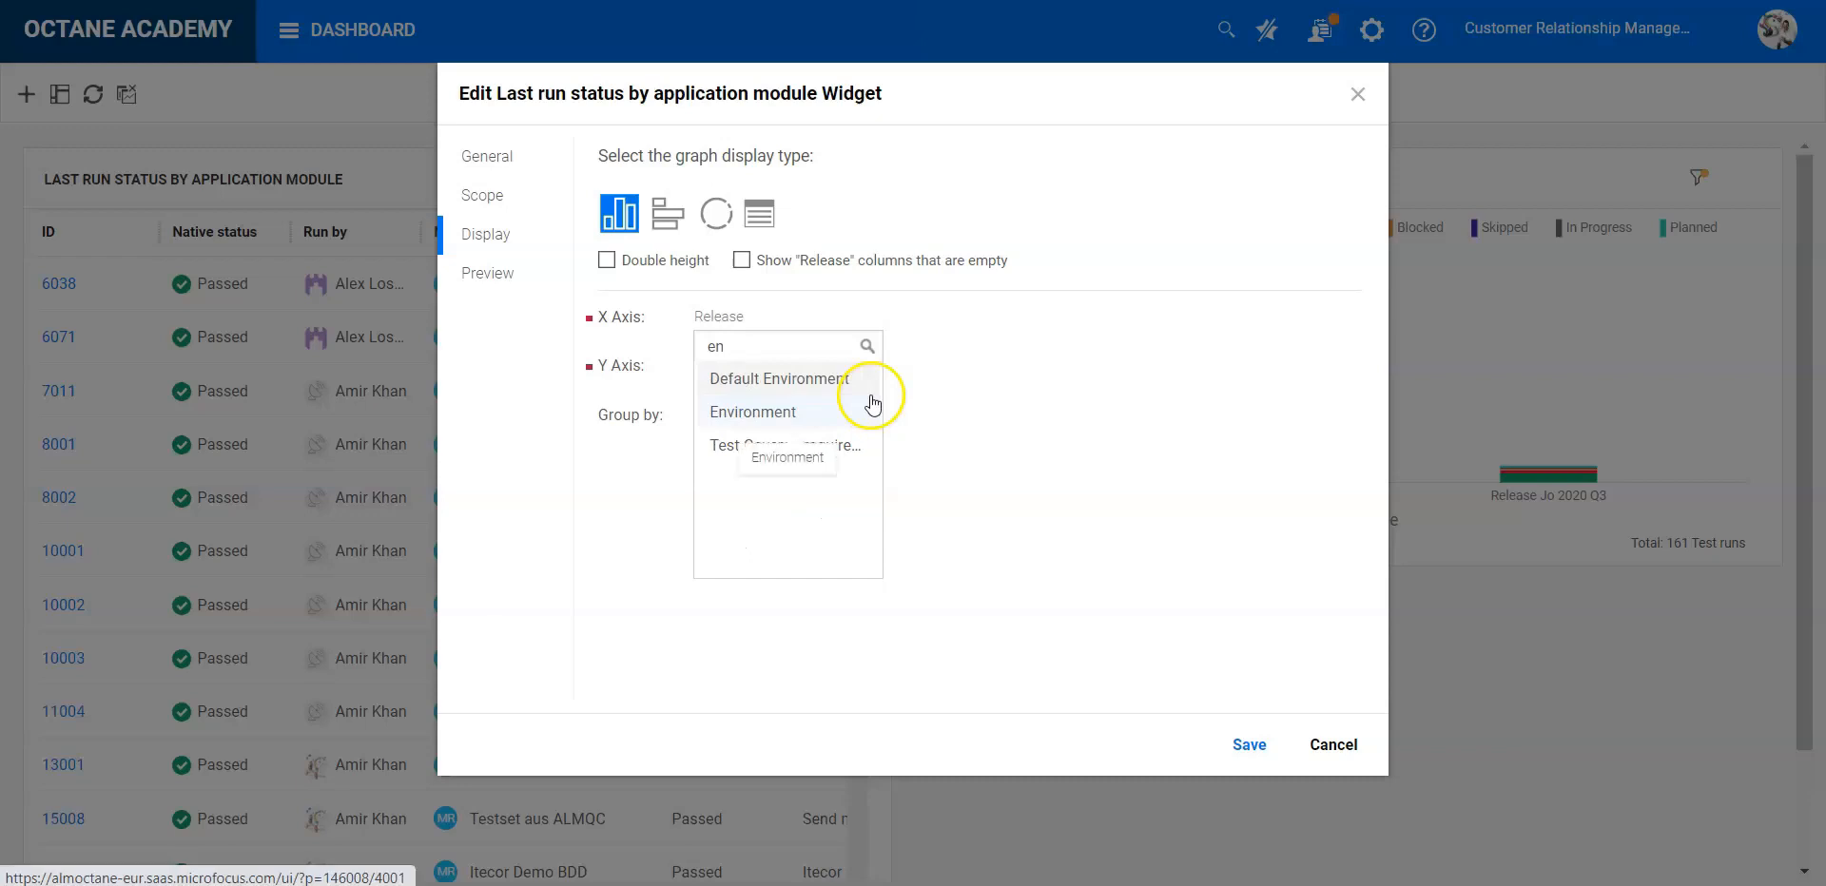
pyautogui.click(803, 409)
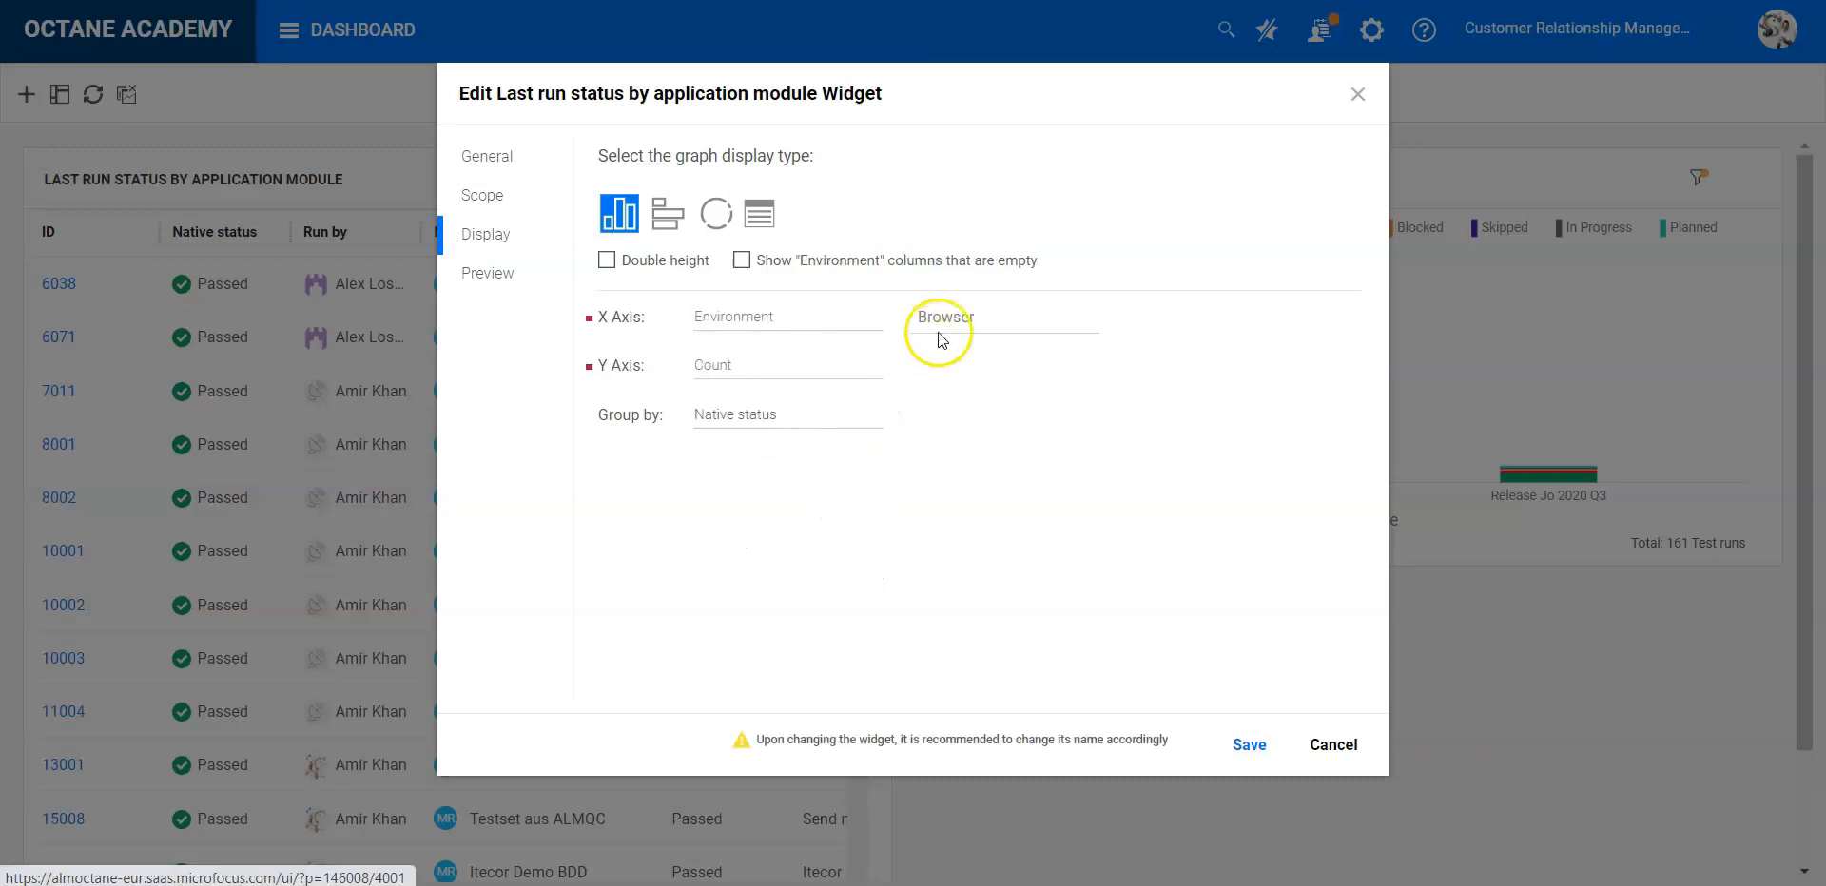
# - Keep Browser as the environment type for the X axis, check the widget's scope and save the widget
pyautogui.click(1081, 327)
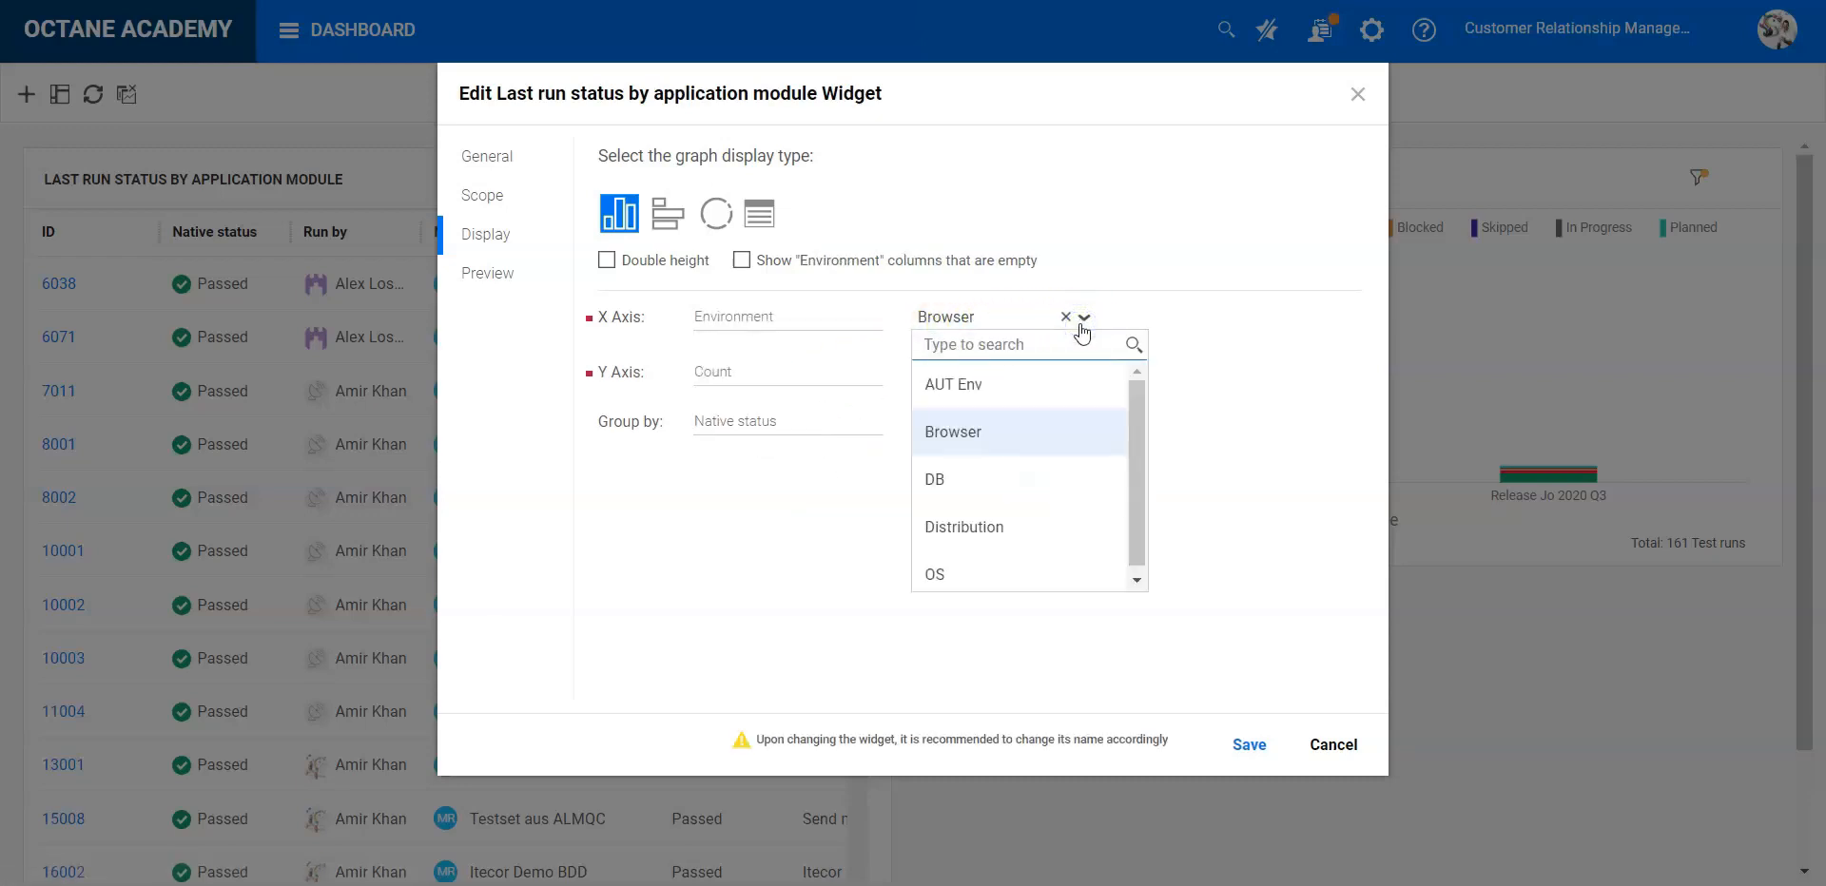
pyautogui.moveTo(1135, 487)
pyautogui.mouseDown()
pyautogui.moveTo(1136, 546)
pyautogui.moveTo(1139, 461)
pyautogui.mouseUp()
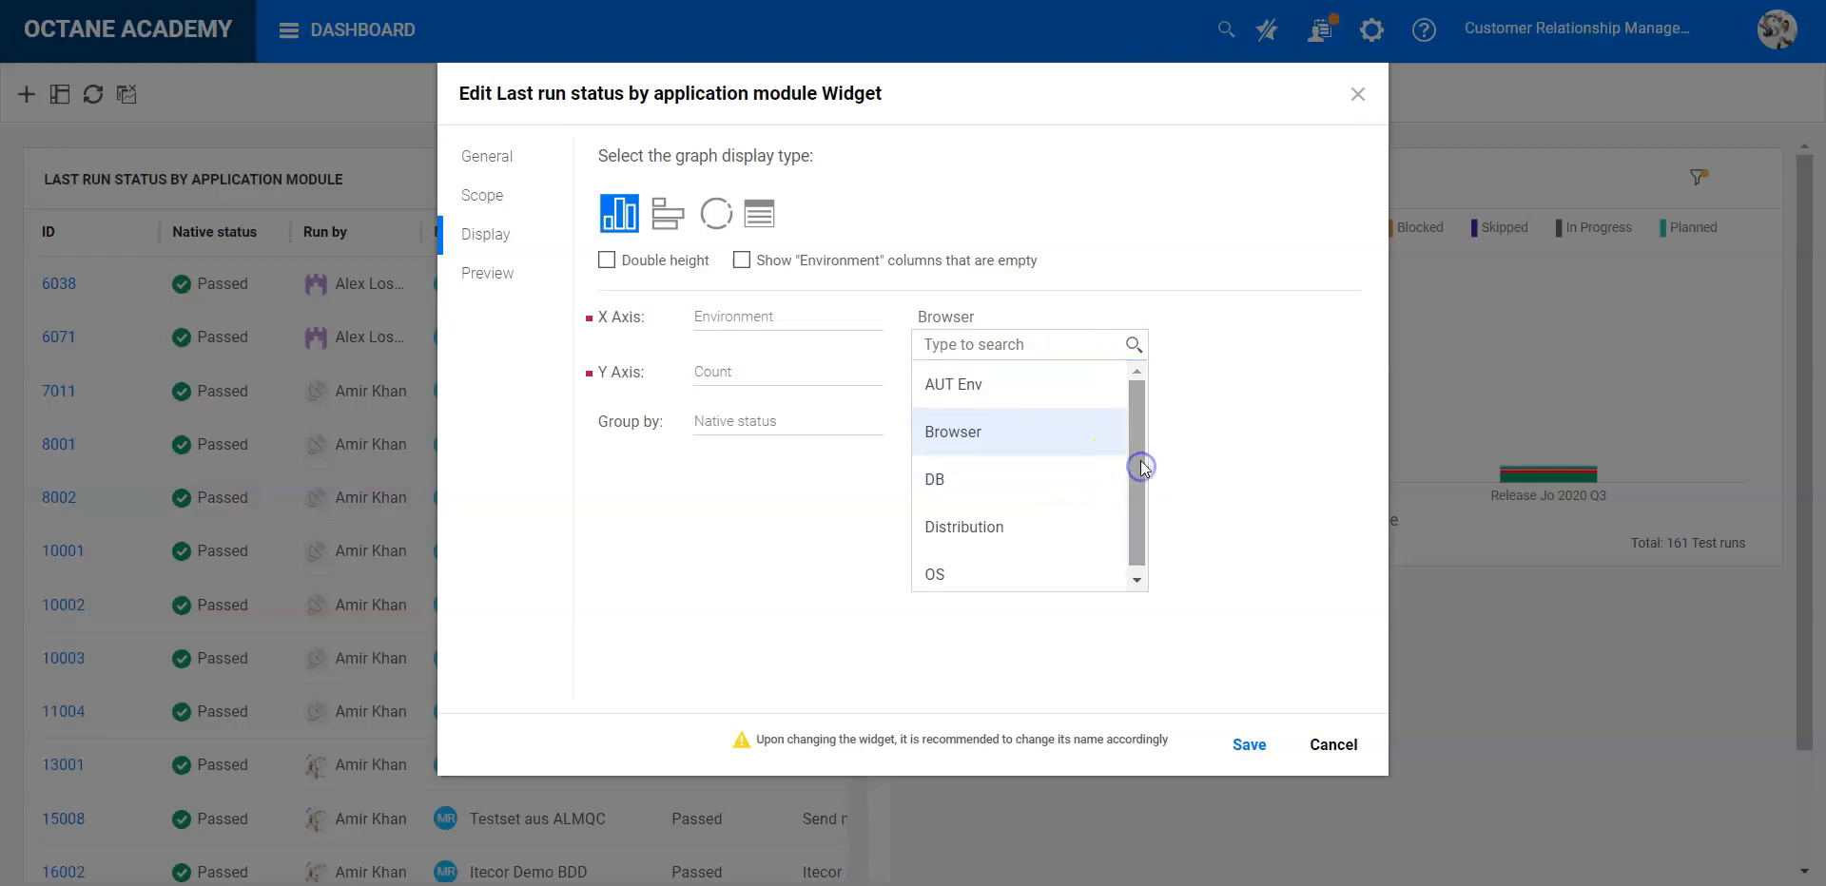
pyautogui.click(1204, 507)
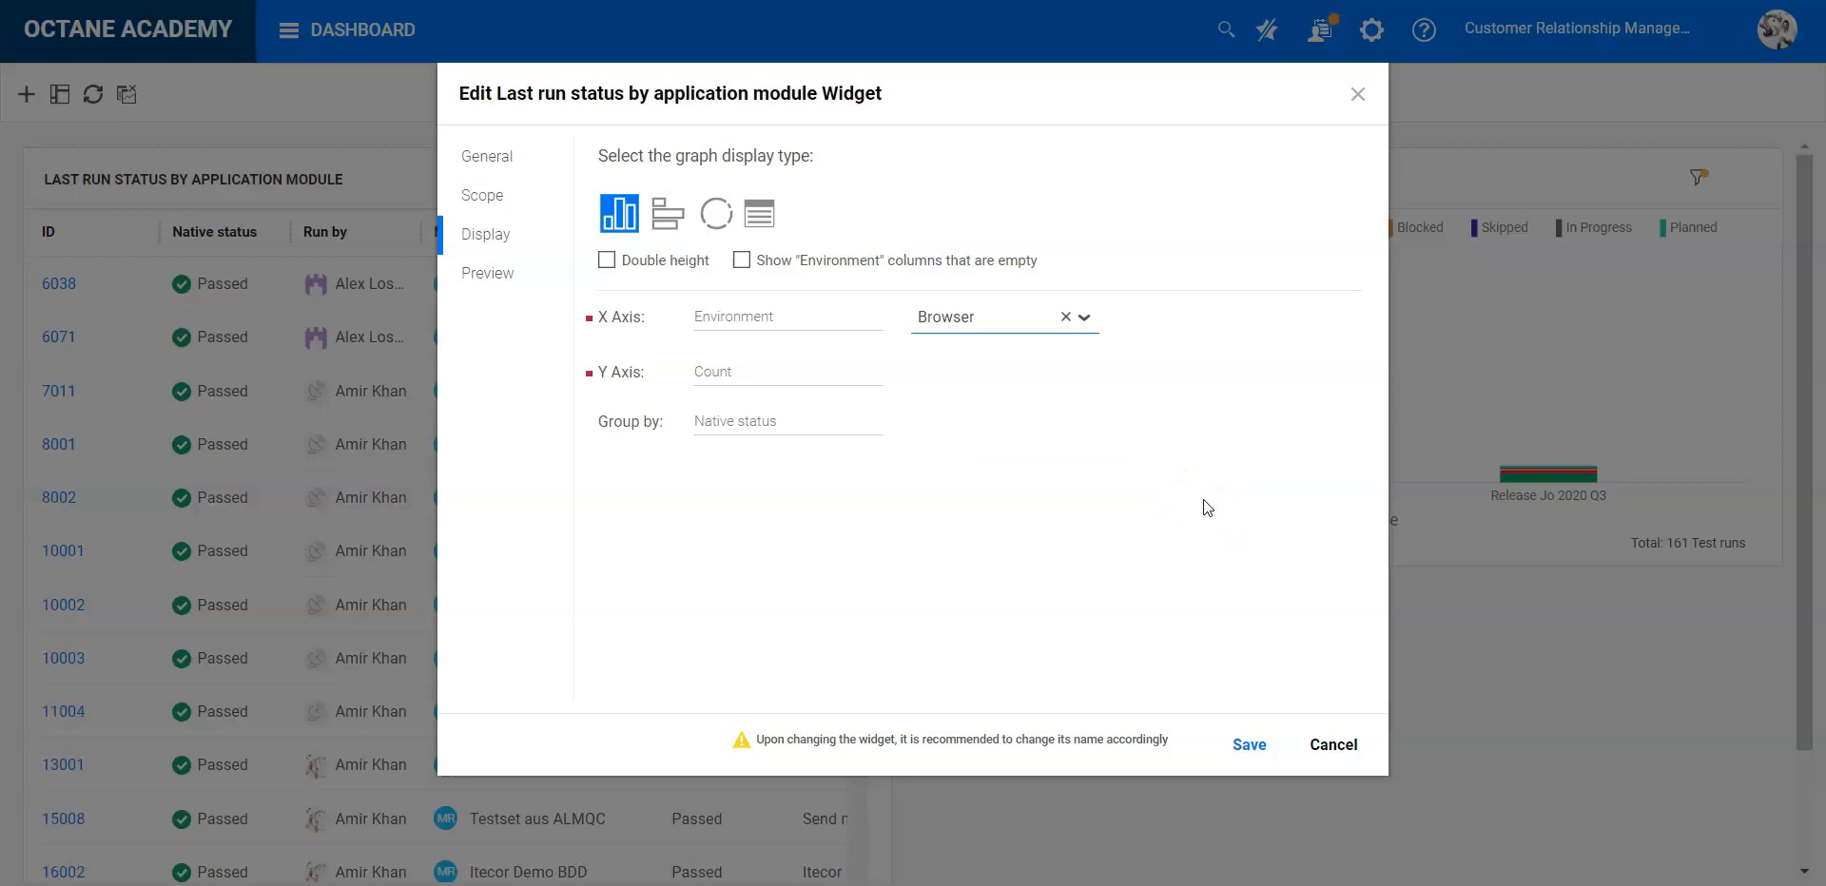
pyautogui.click(1241, 746)
pyautogui.click(482, 195)
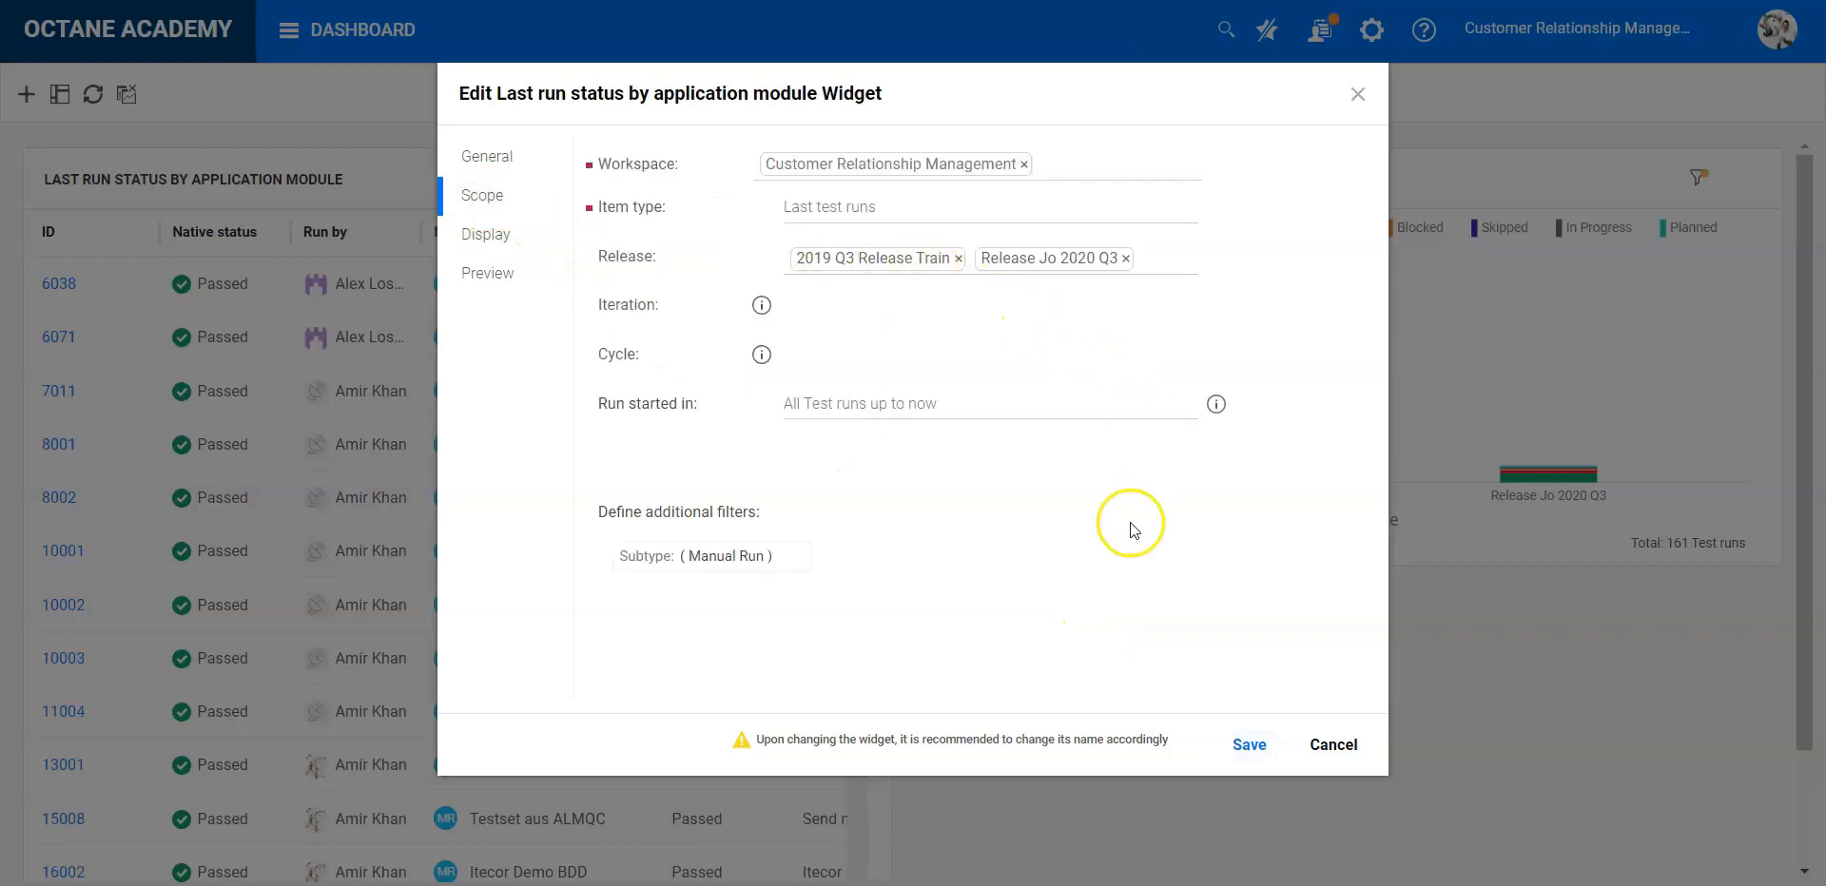
pyautogui.click(1249, 746)
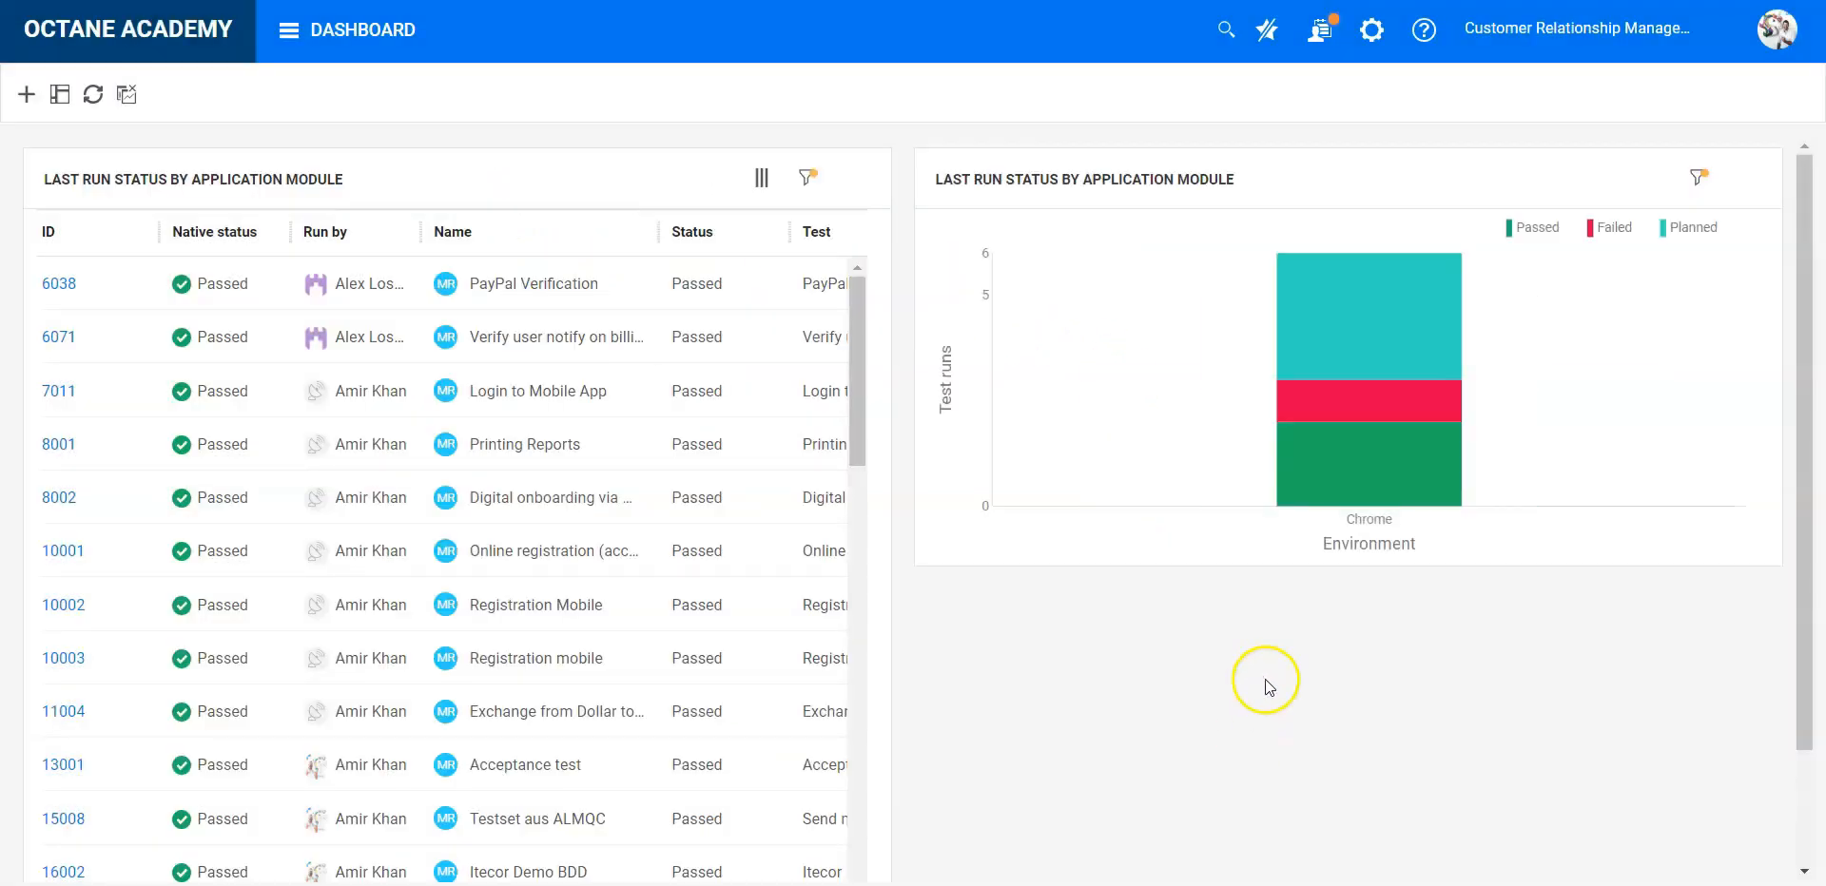
# - Duplicate the last run status widget that charts test runs by environment
pyautogui.moveTo(1470, 396)
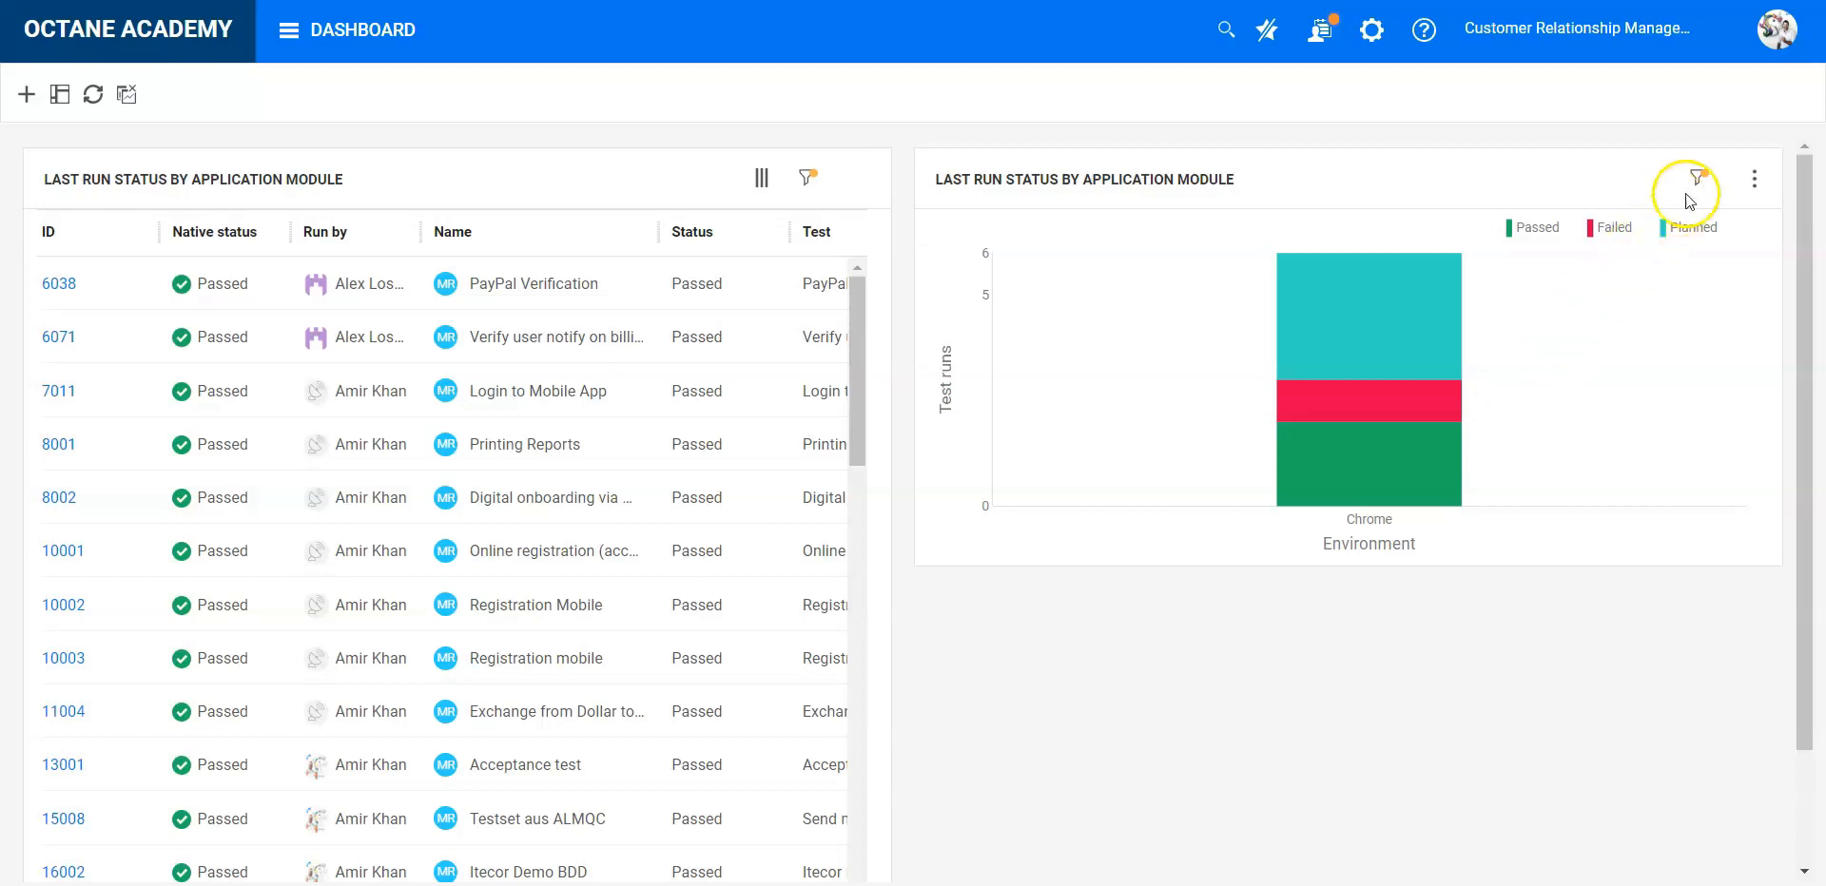
pyautogui.moveTo(1694, 190)
pyautogui.click(1755, 182)
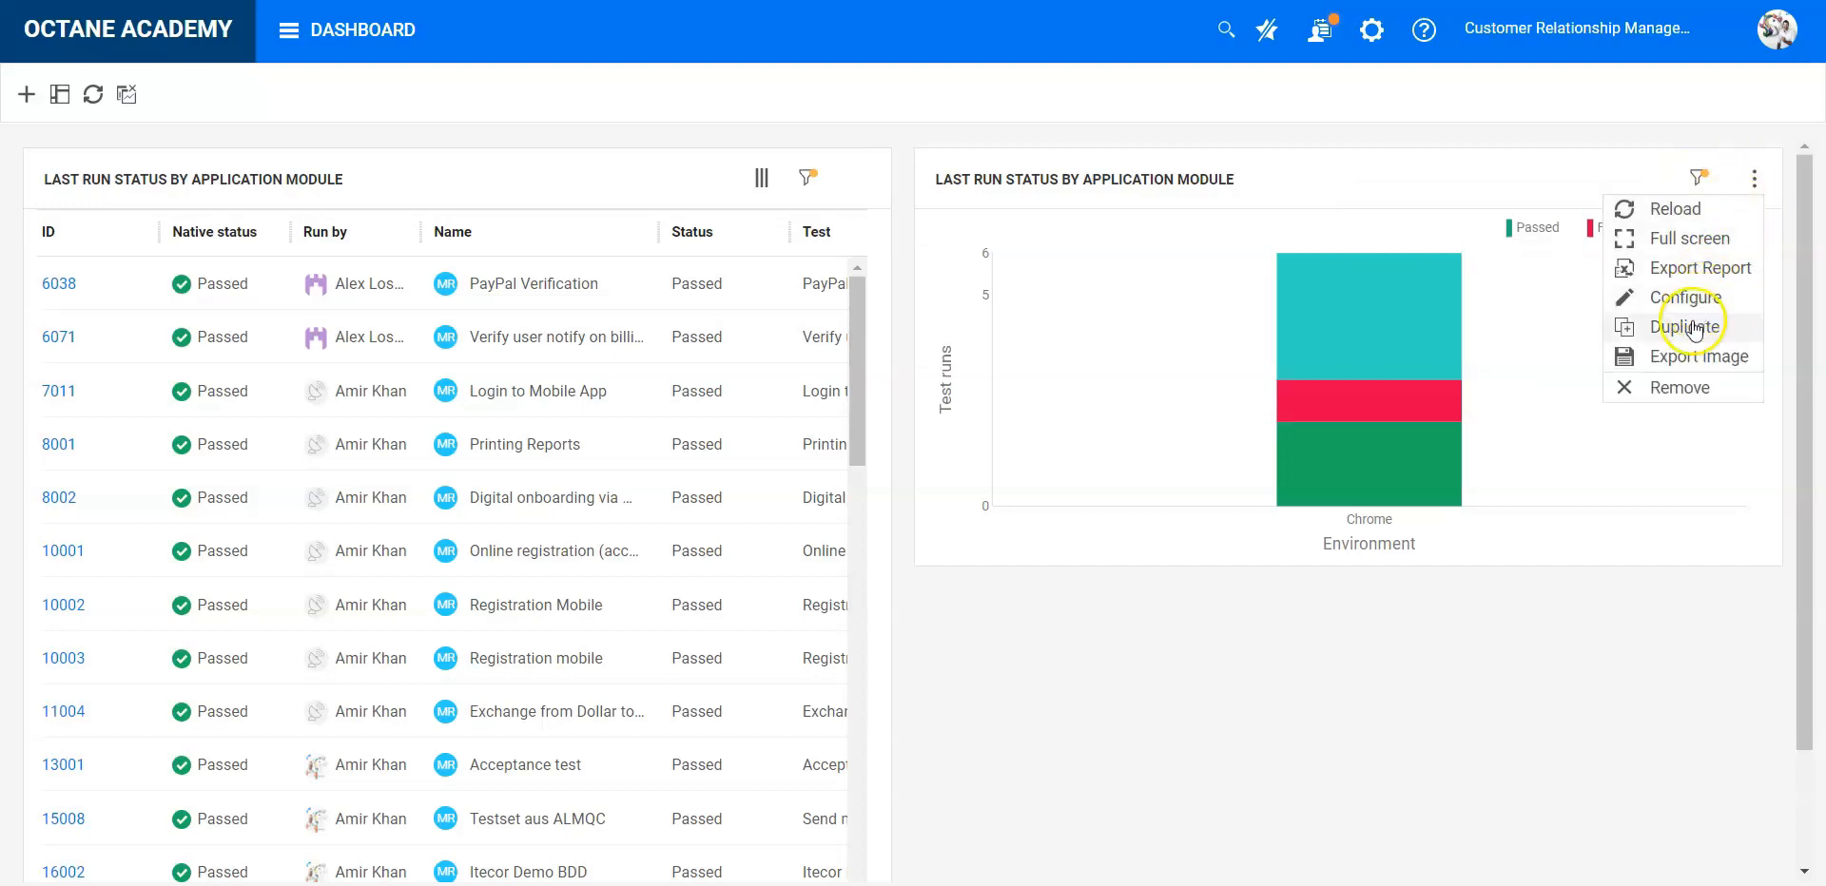
pyautogui.click(1693, 328)
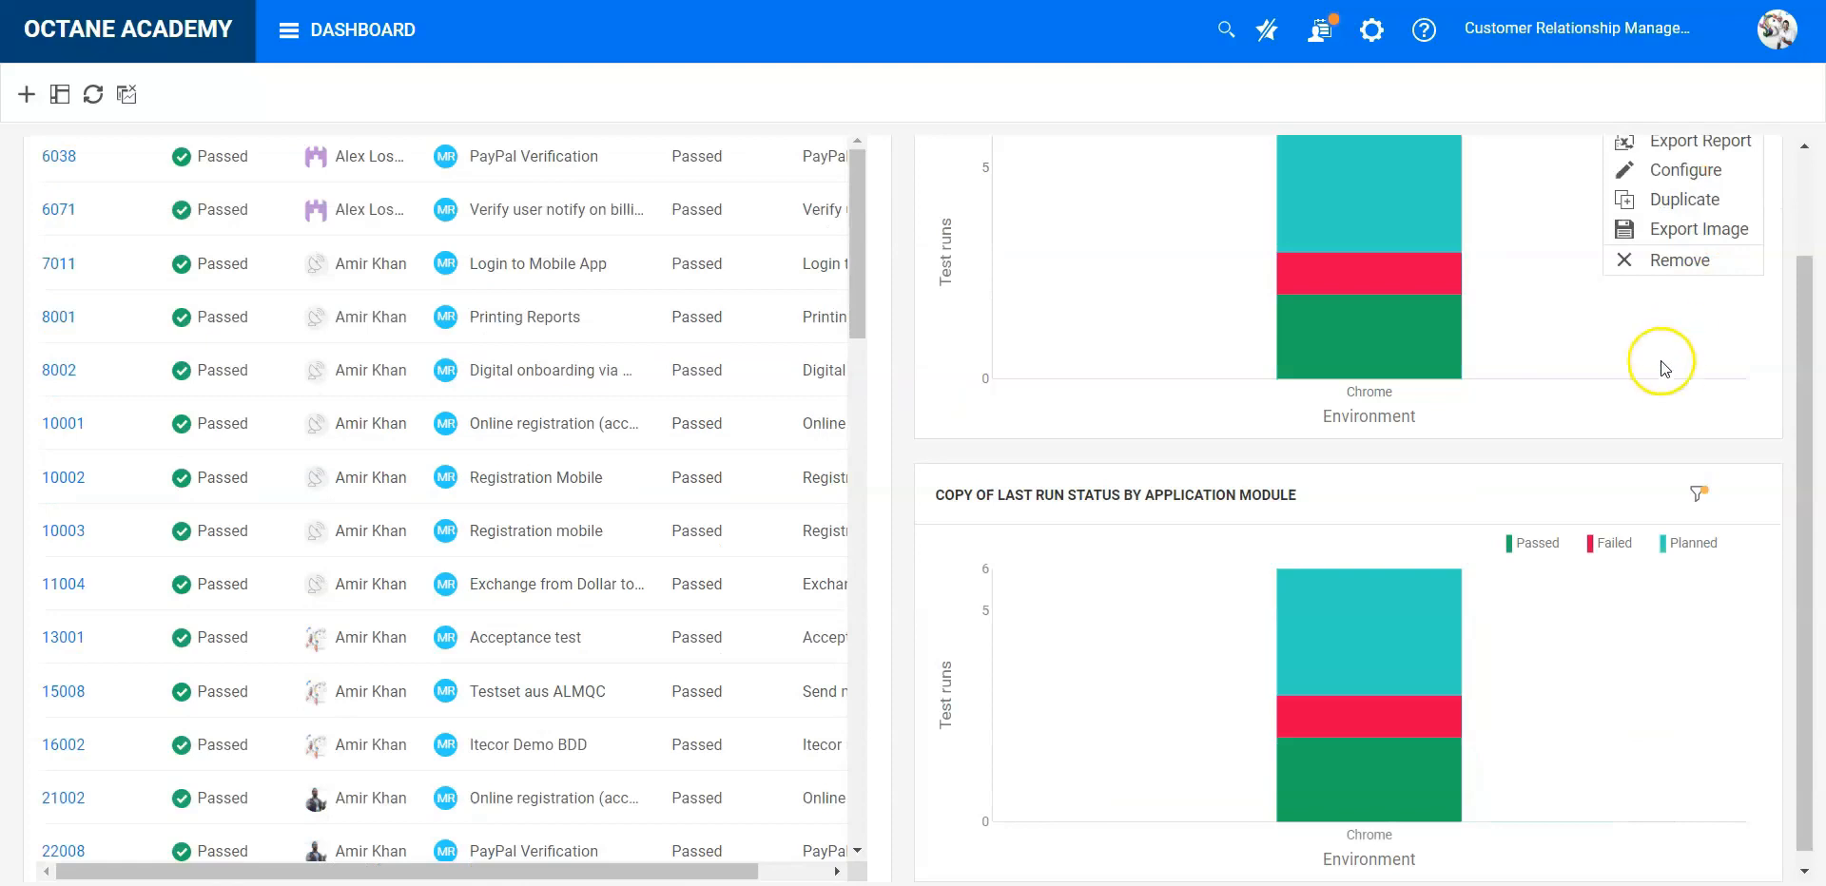
# - Set the X axis of the copied last run status widget to Release and save it
pyautogui.click(1693, 497)
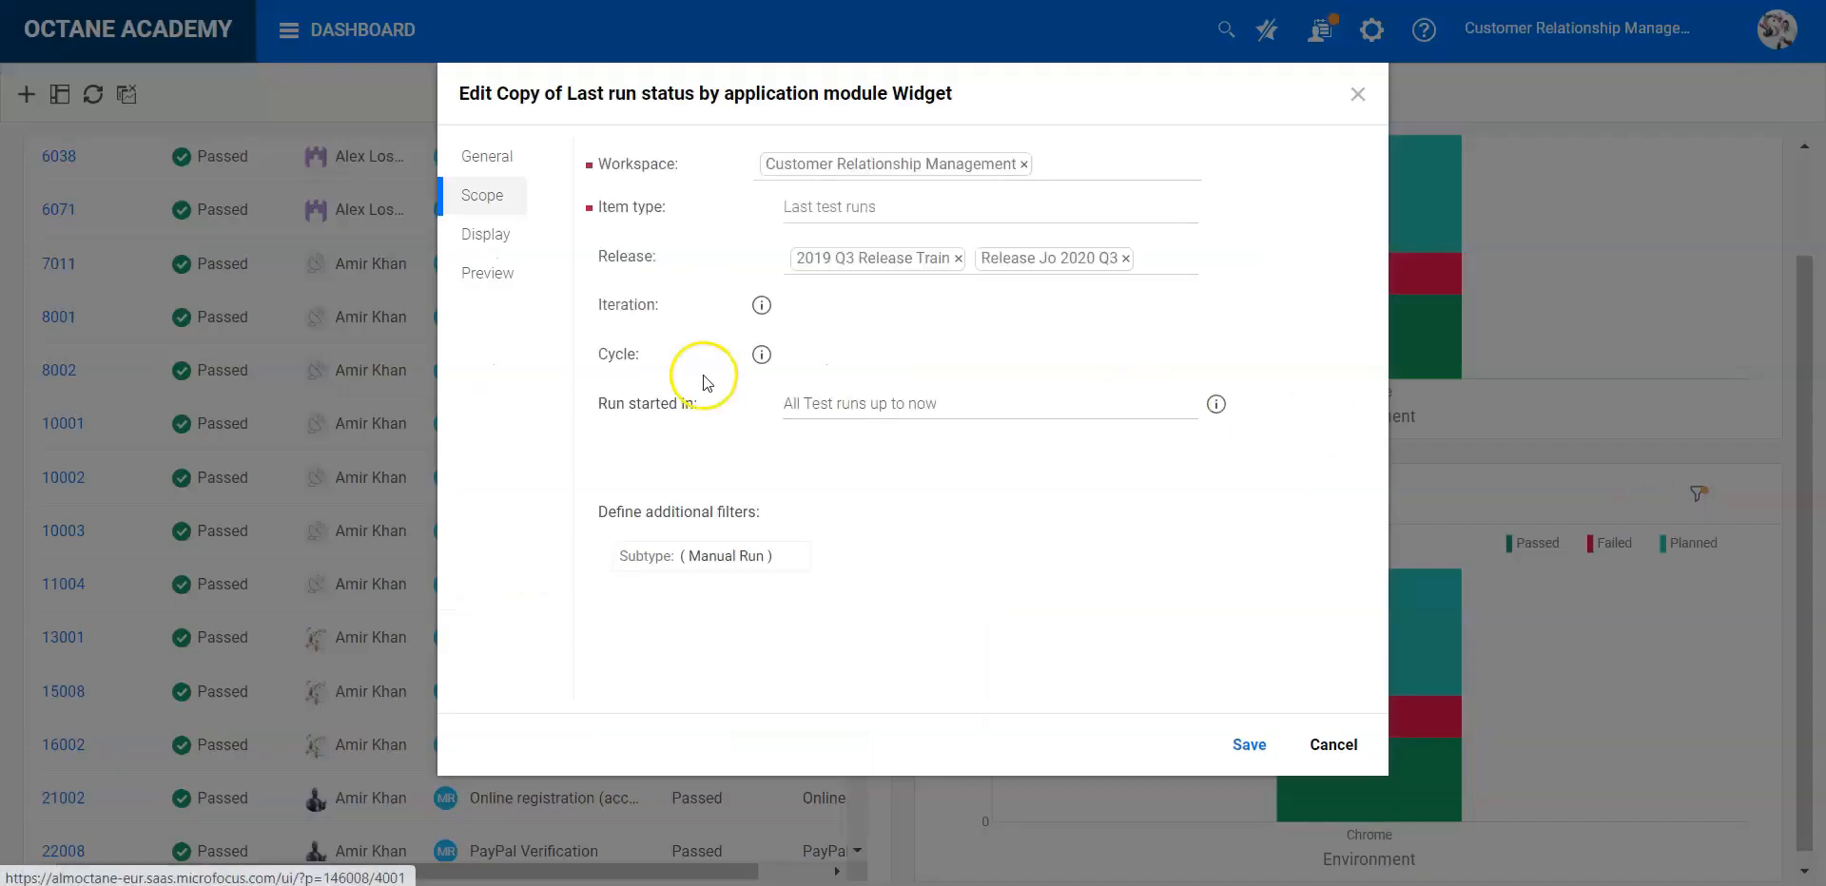
pyautogui.click(487, 235)
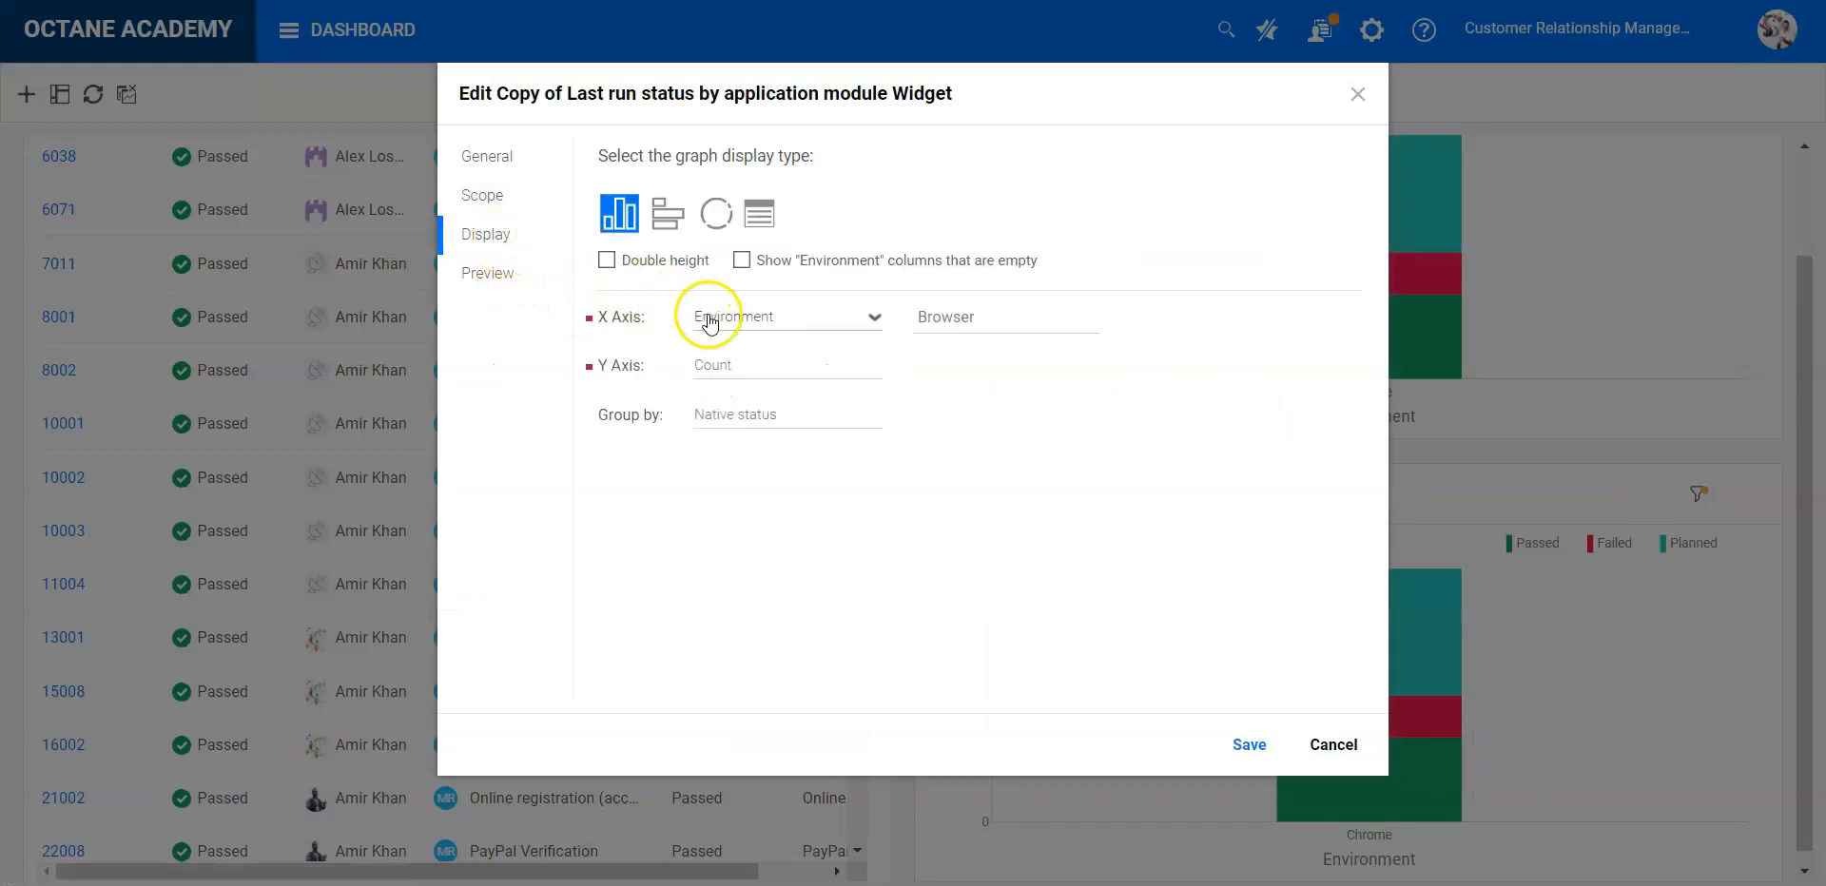
pyautogui.click(867, 323)
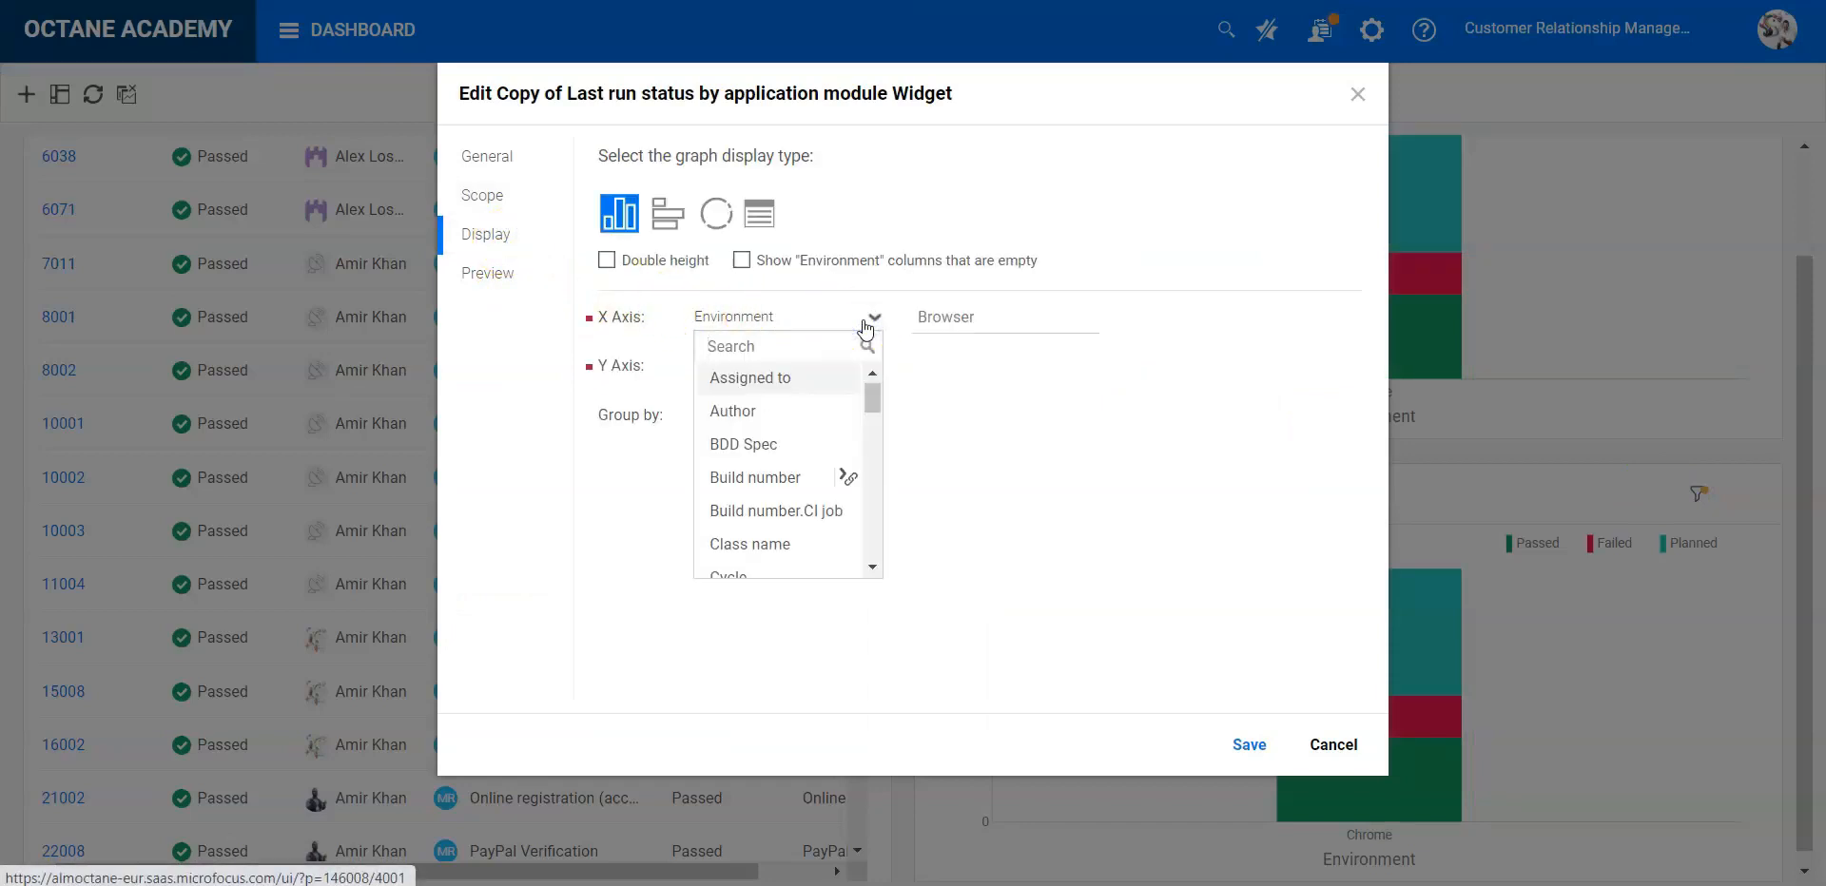
pyautogui.write('release')
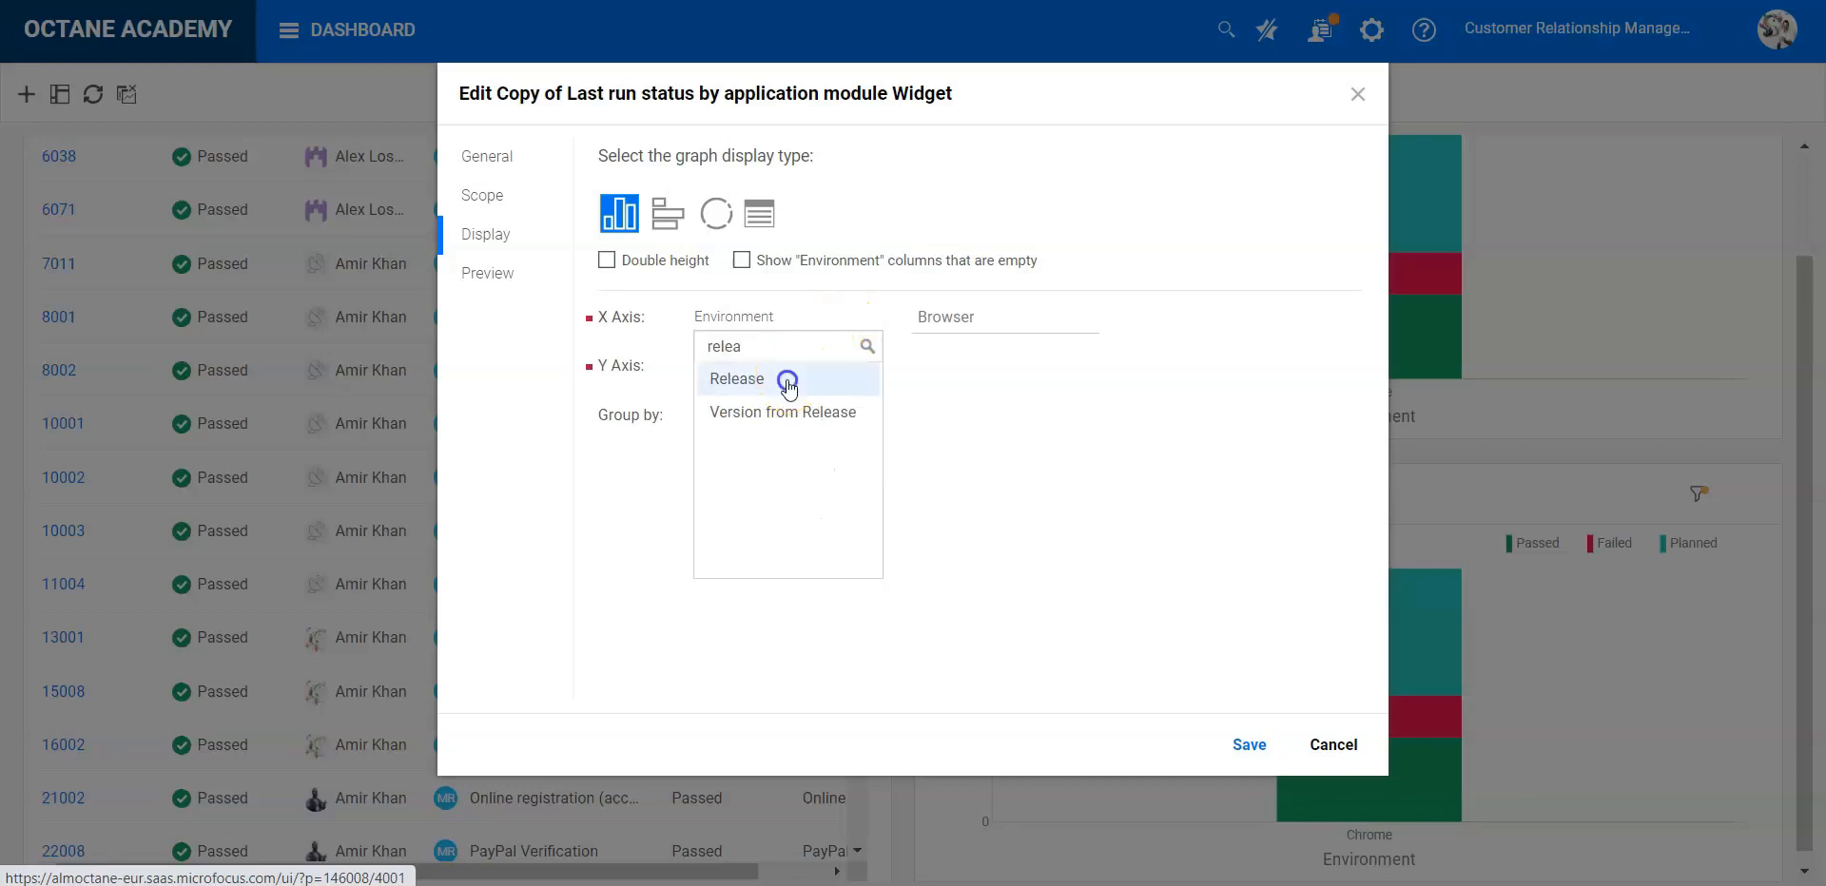
pyautogui.click(786, 379)
pyautogui.click(1249, 746)
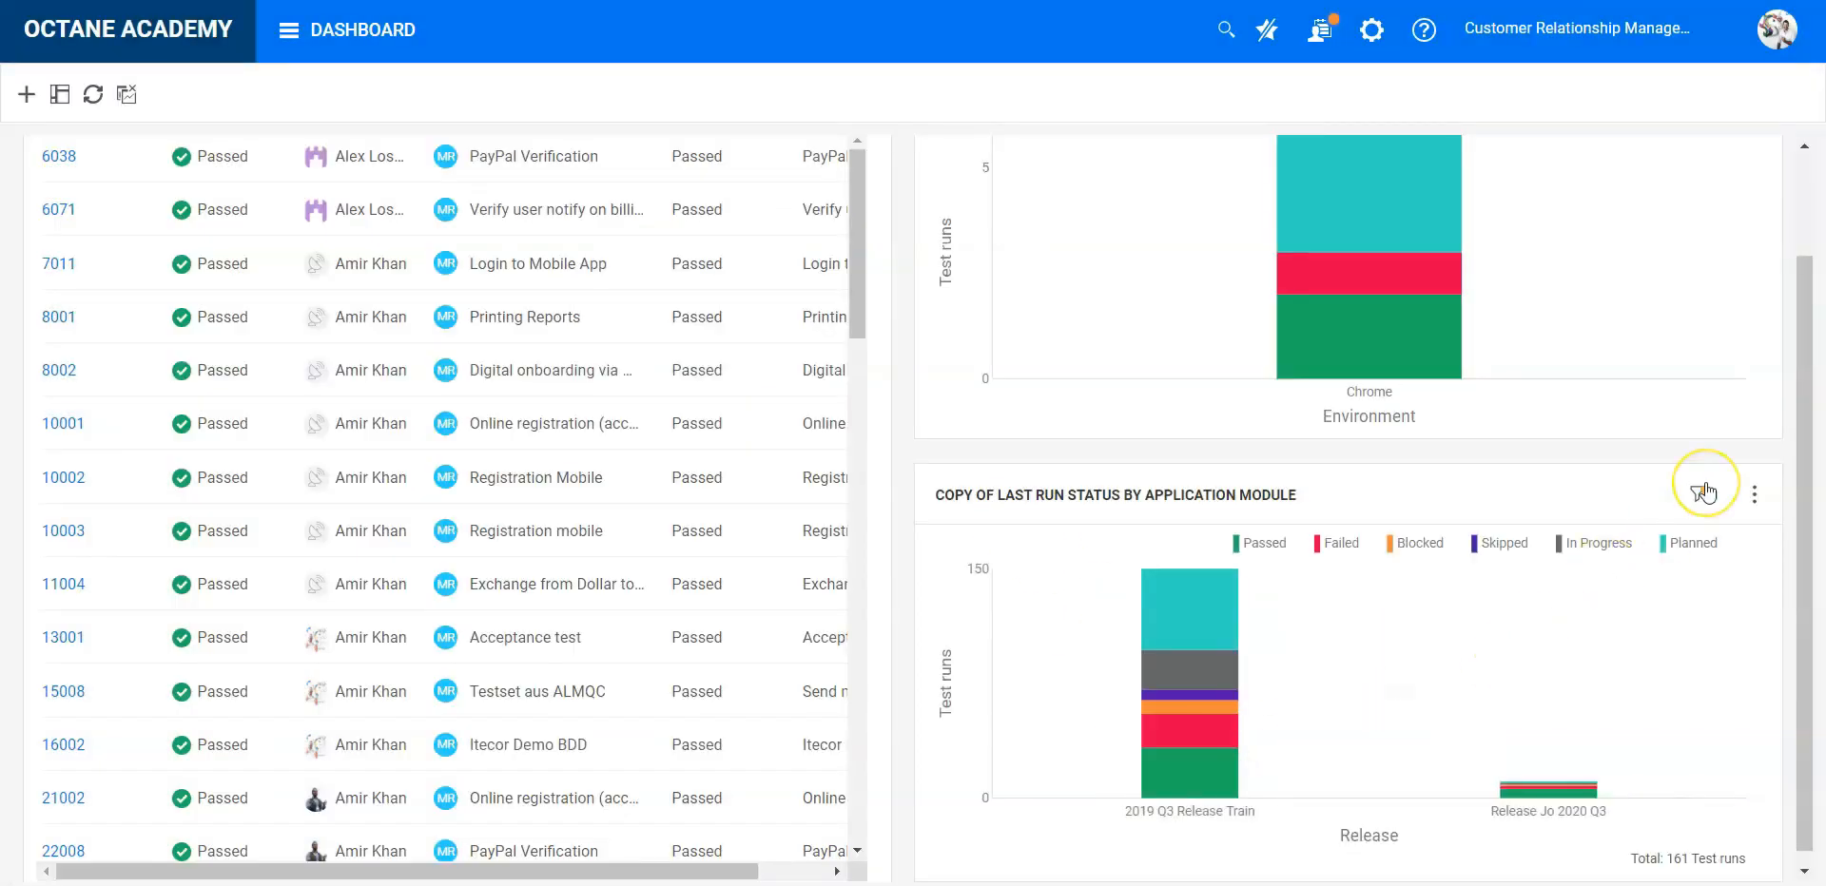
# - Review the copied widget's filters and save the dashboard as a new favorite named Demo
pyautogui.moveTo(1704, 493)
pyautogui.scroll(1, 1708, 493)
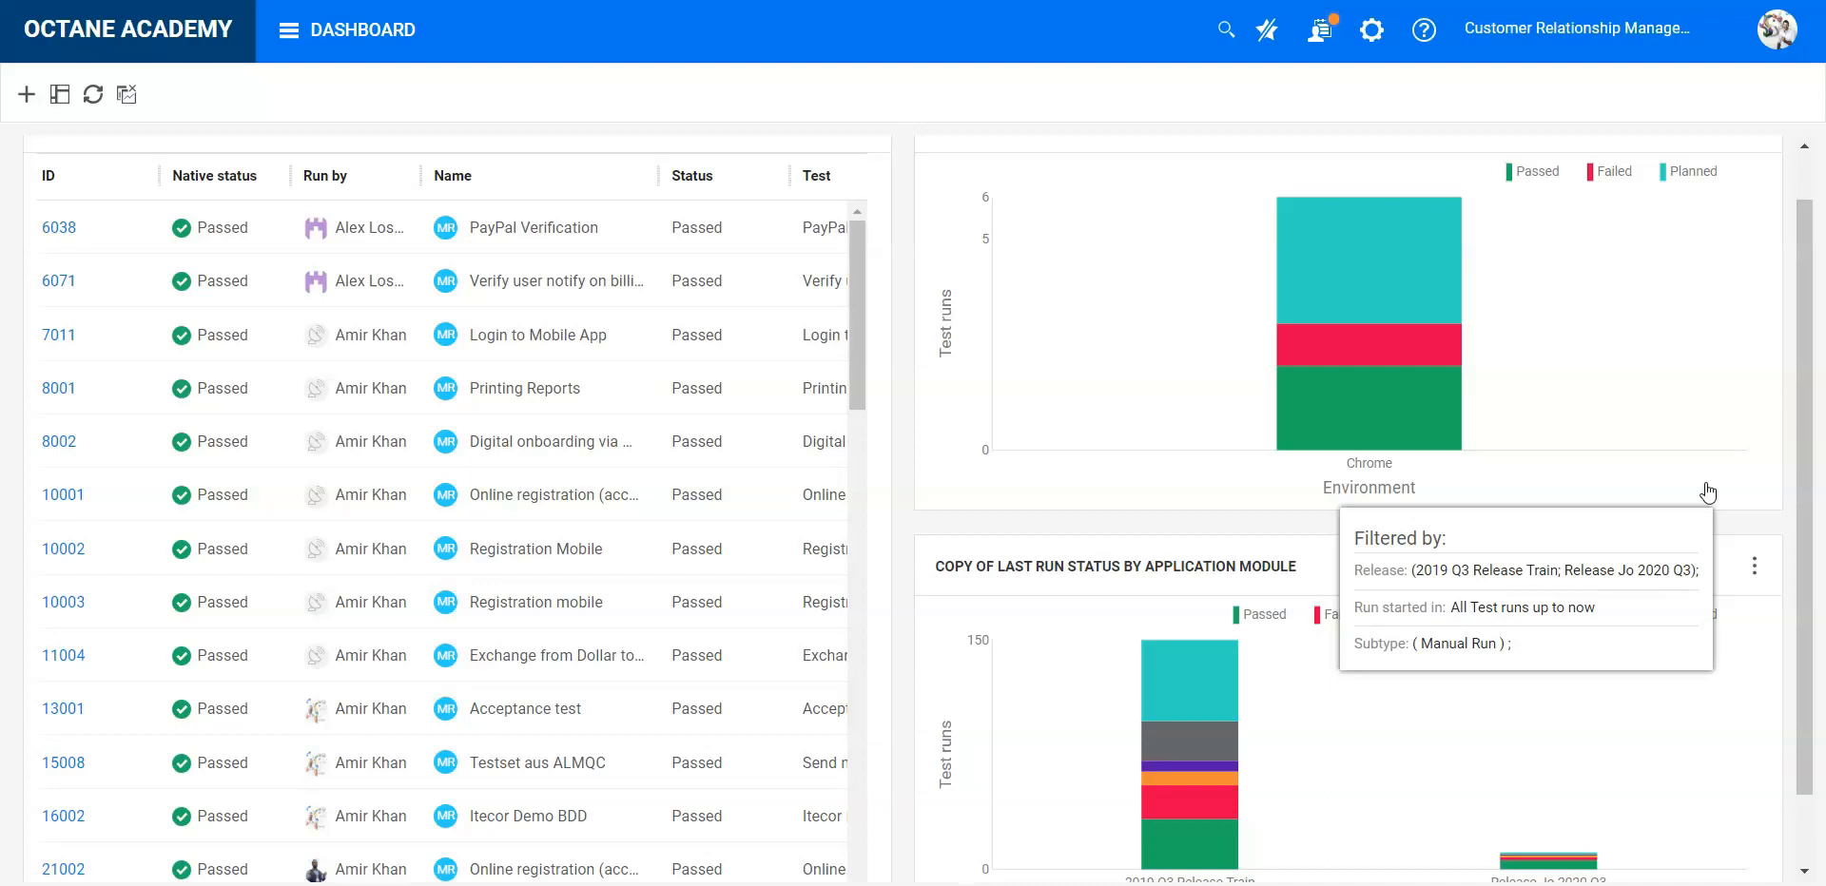
pyautogui.scroll(1, 1707, 492)
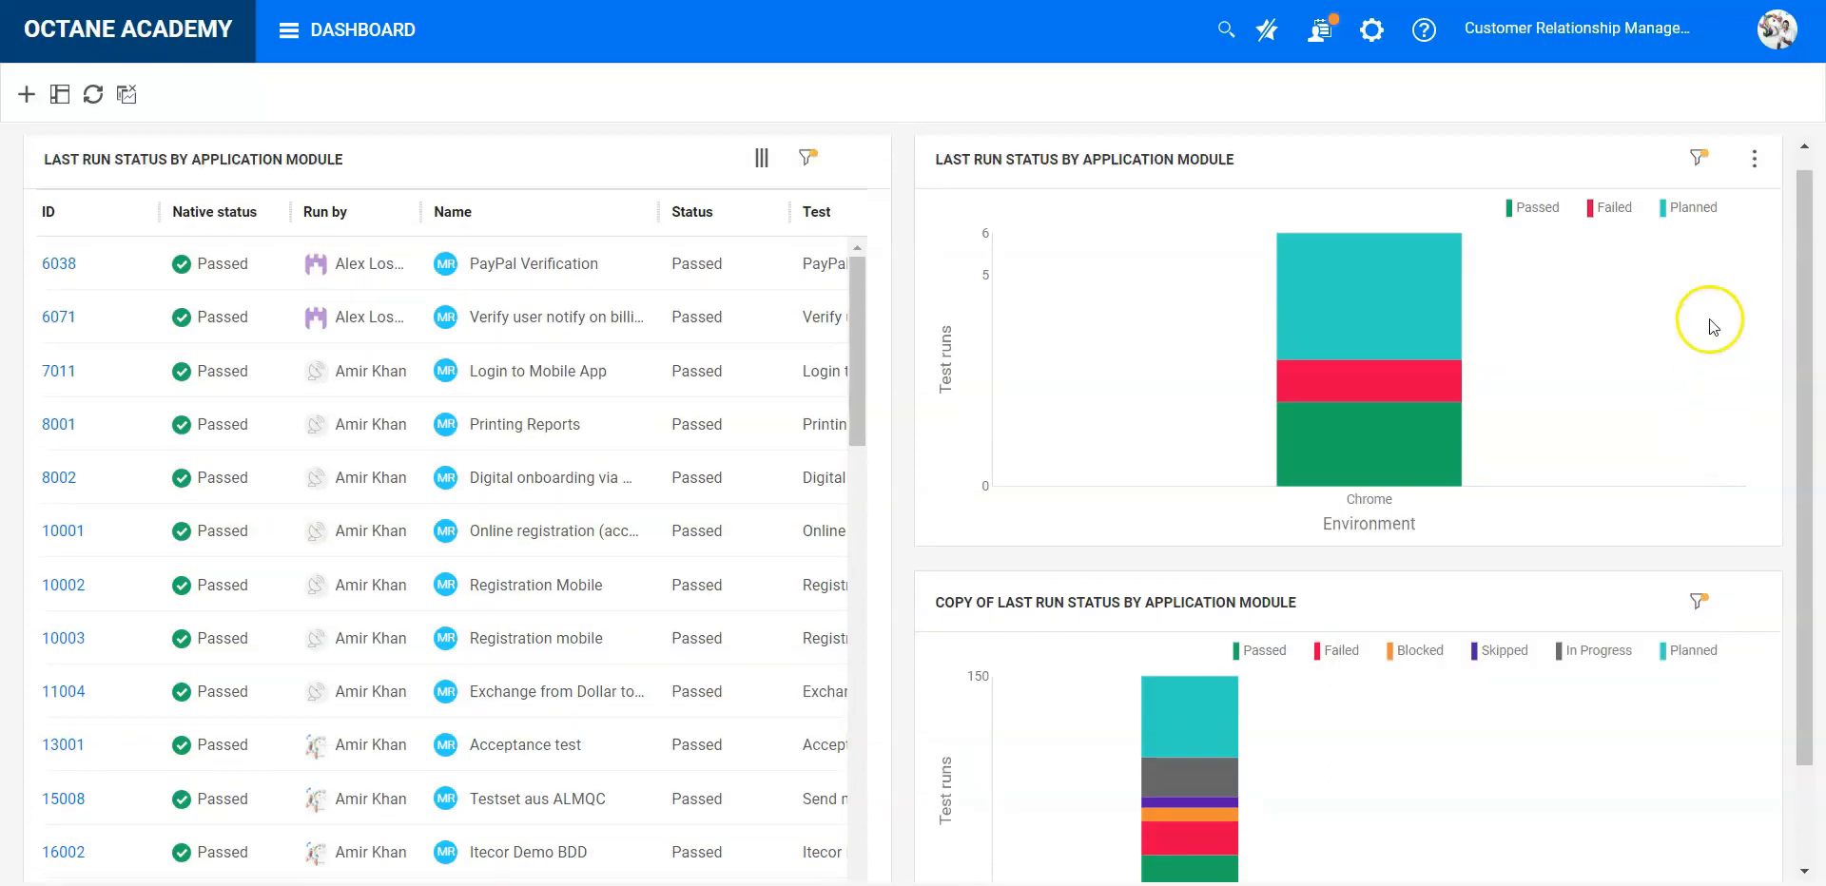
pyautogui.click(1265, 42)
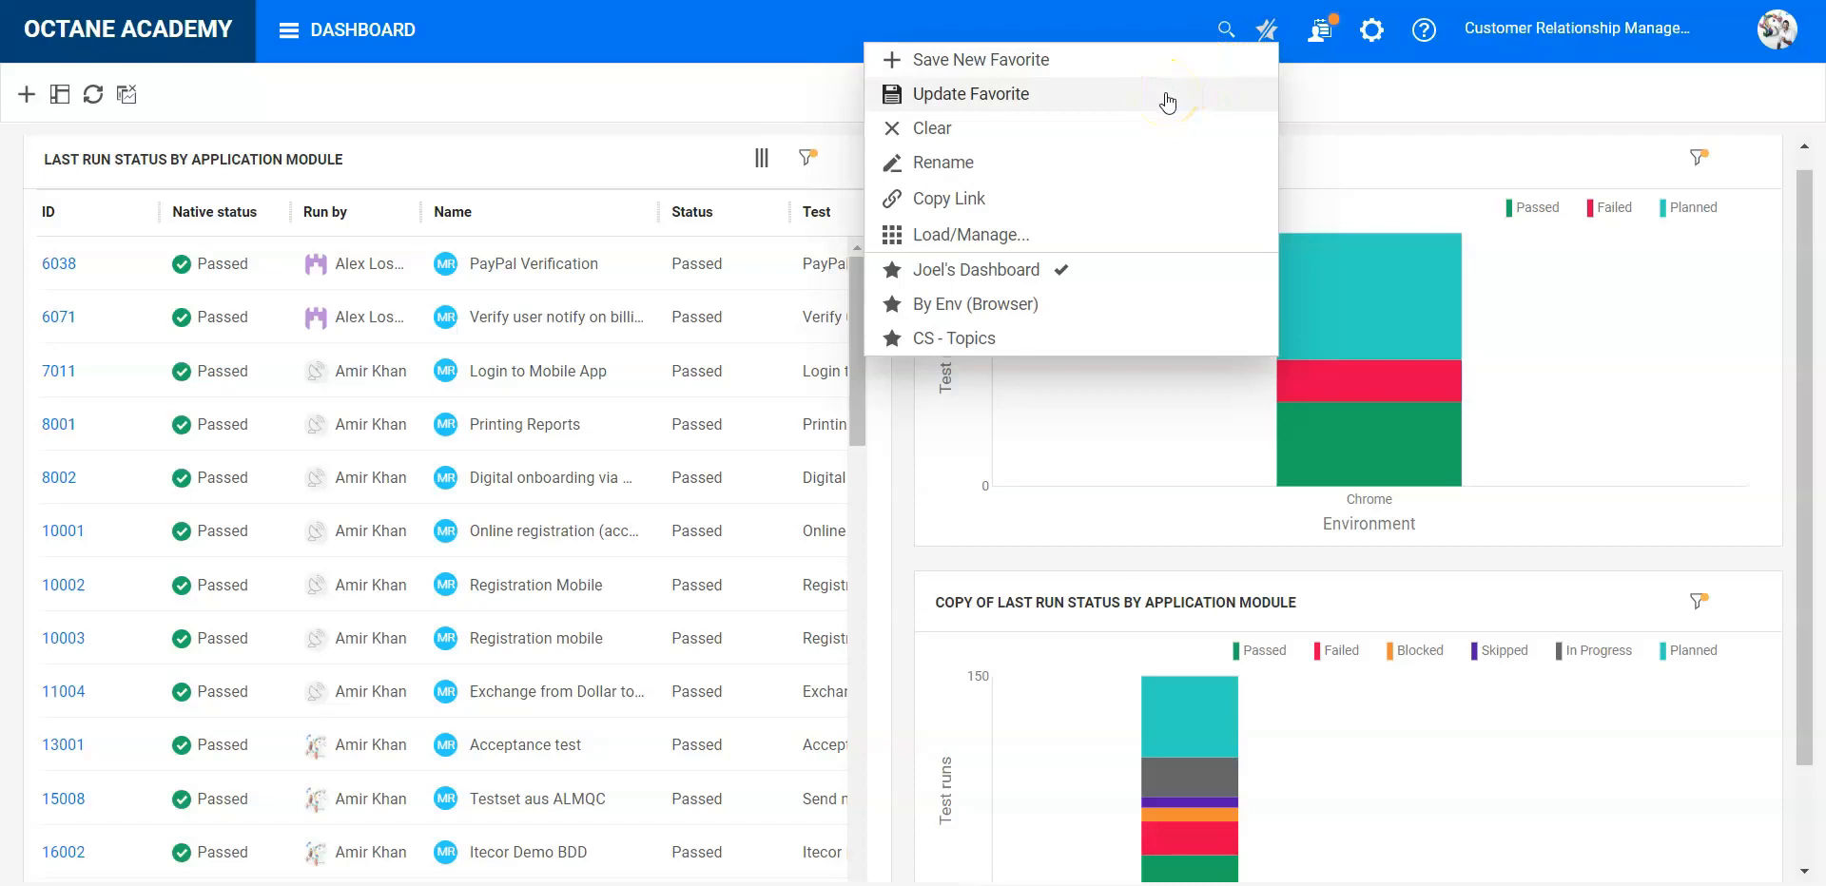
pyautogui.click(1153, 66)
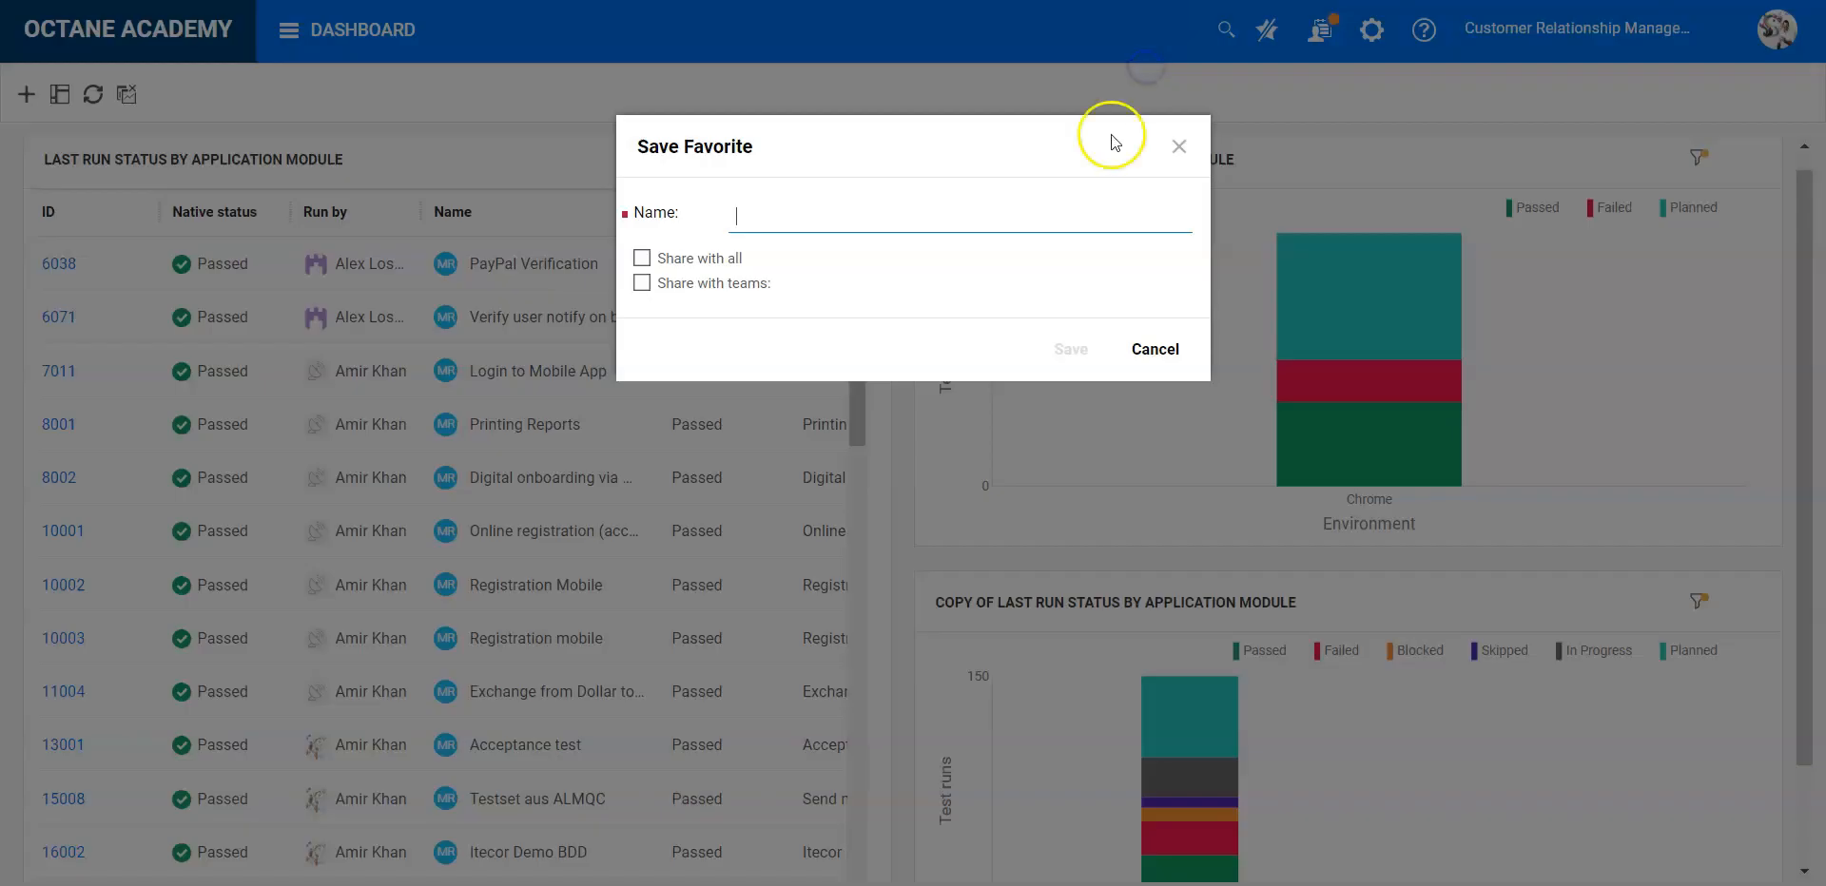
pyautogui.click(980, 229)
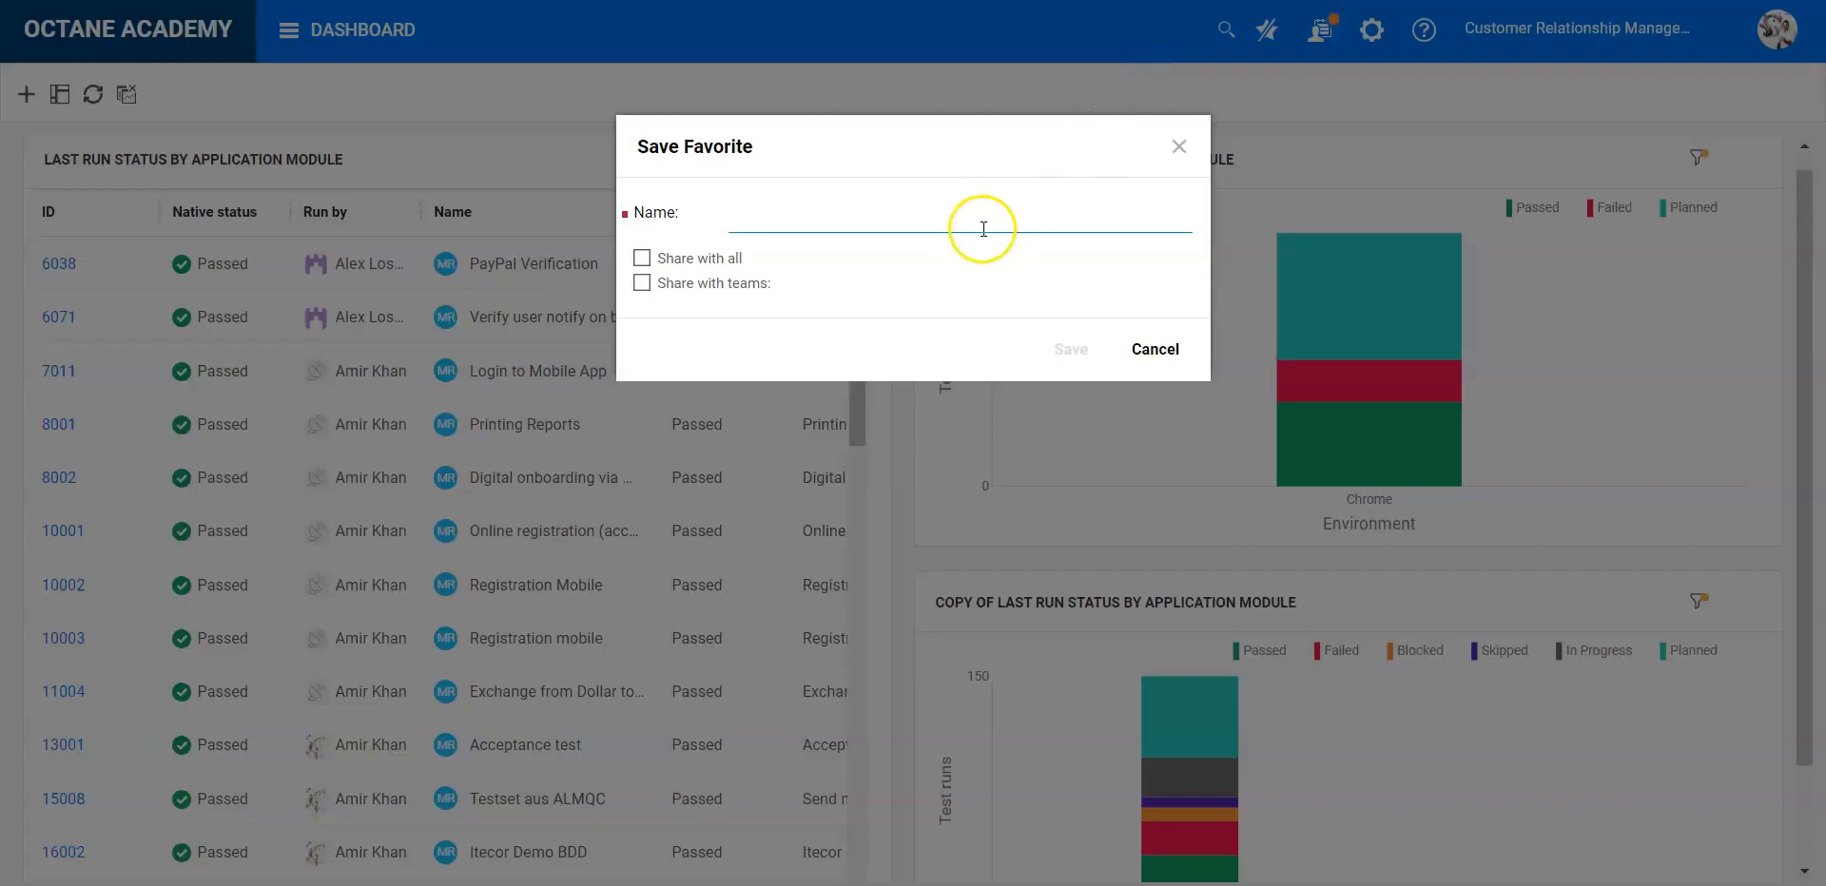
pyautogui.write('Demo')
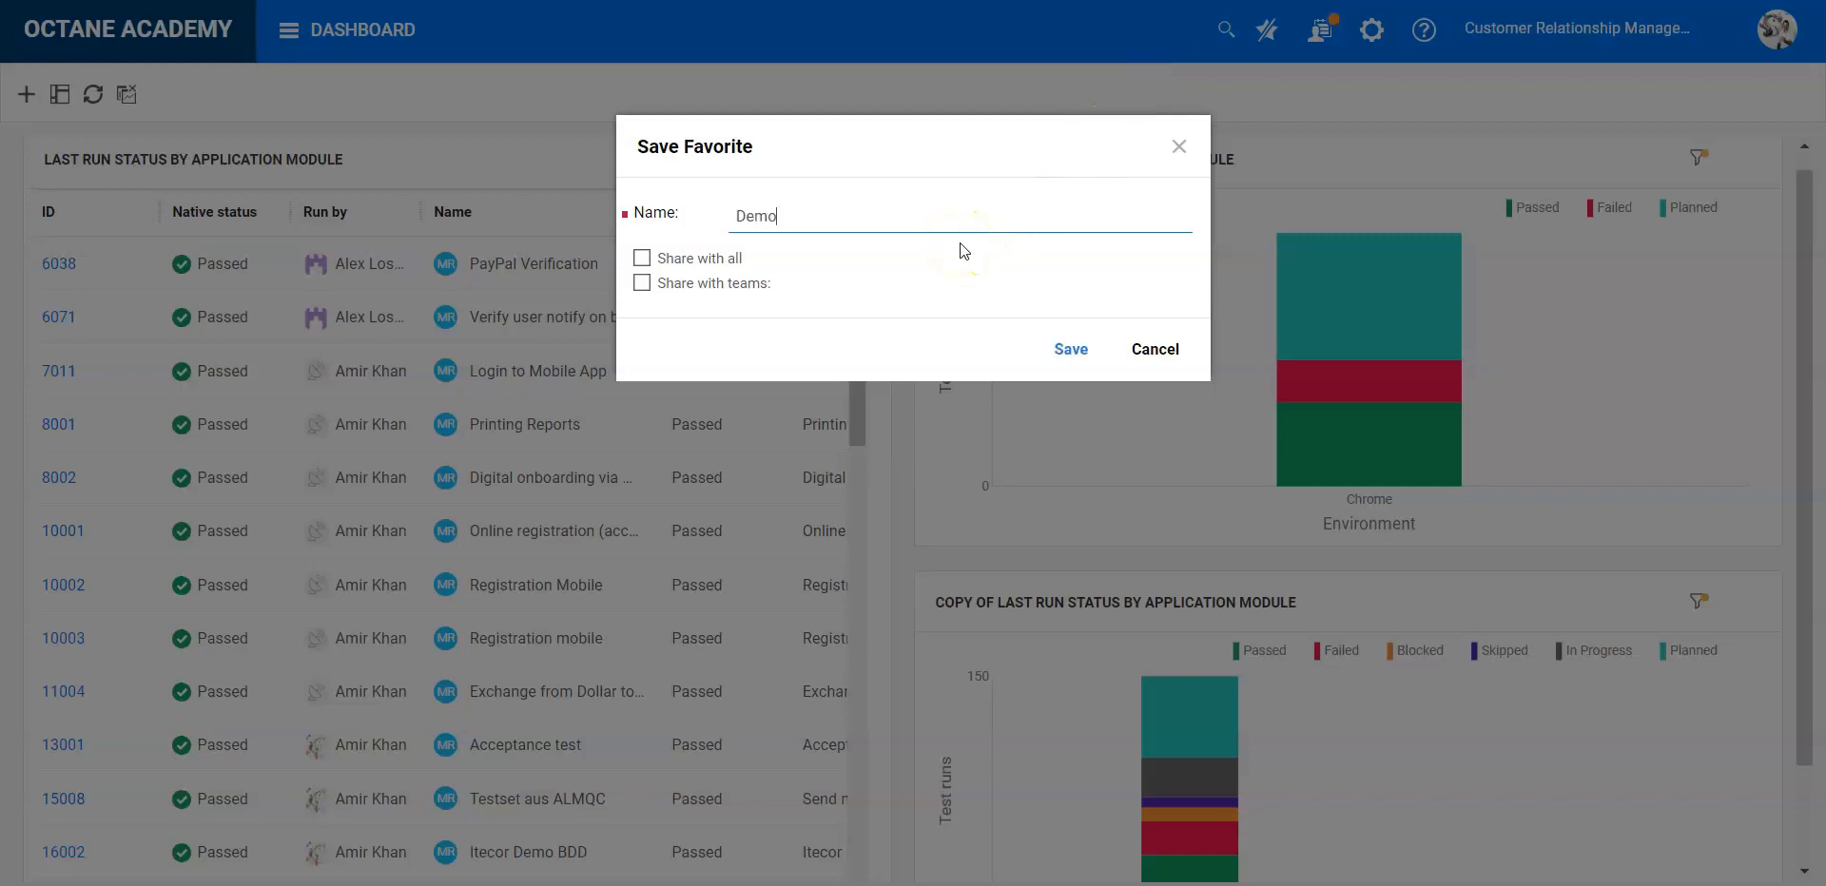
pyautogui.click(1057, 366)
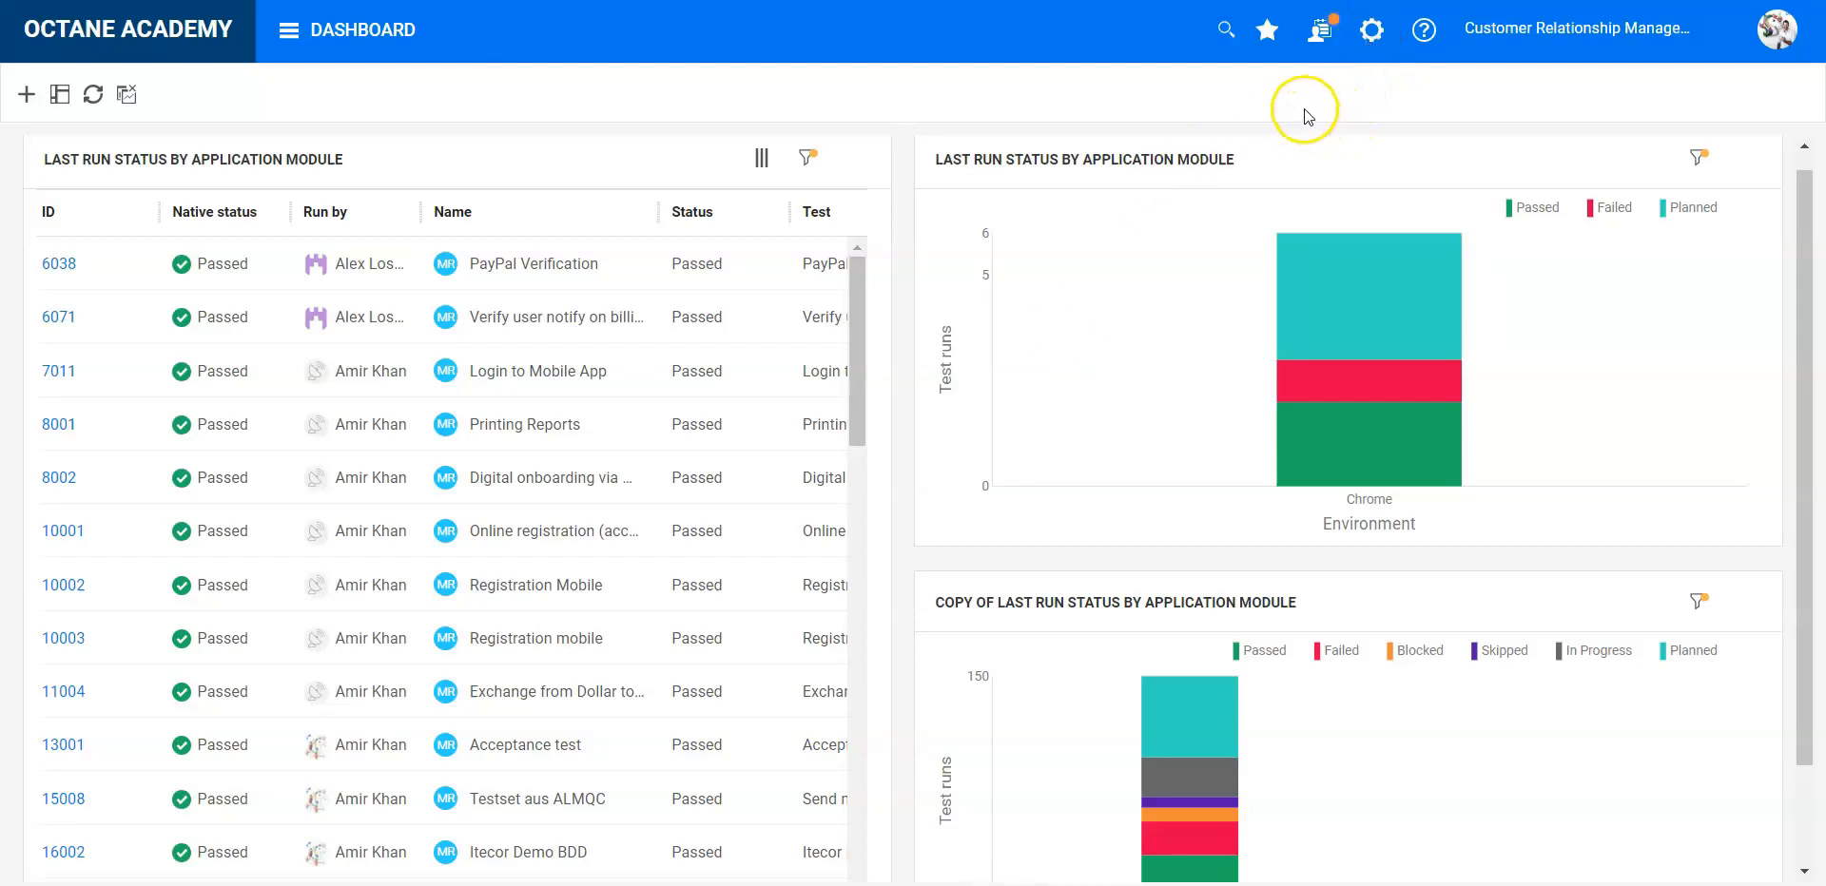
# - Switch from the Demo favorite to the previously saved personal dashboard favorite
pyautogui.click(1261, 30)
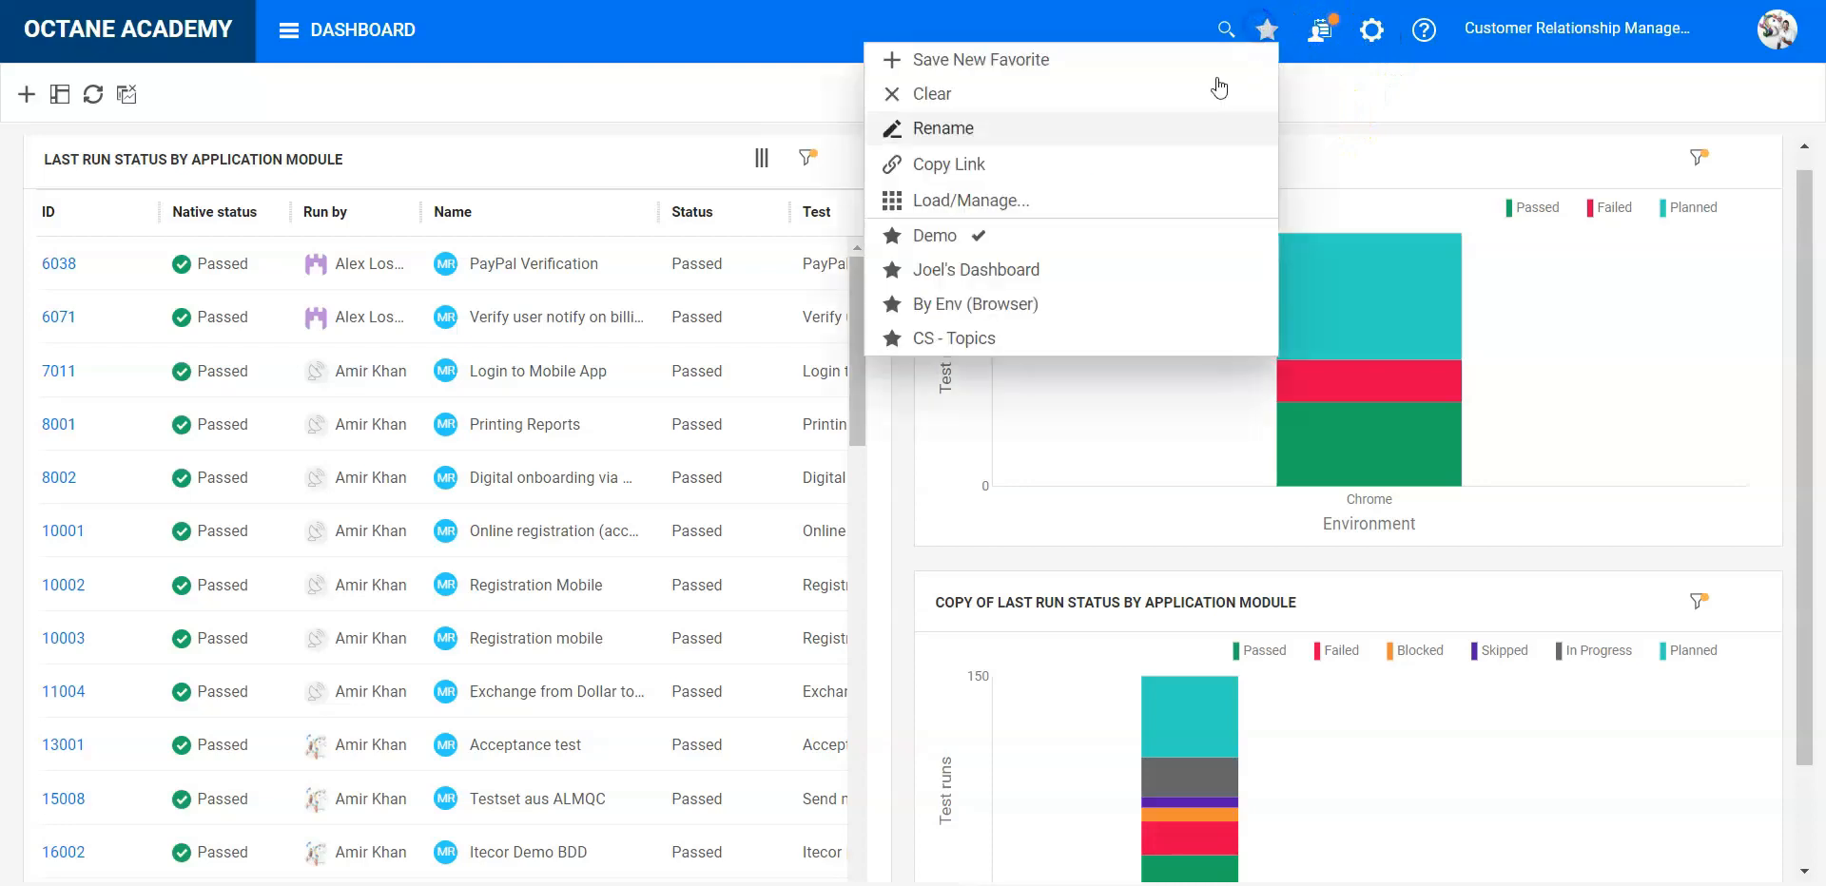
pyautogui.click(1040, 296)
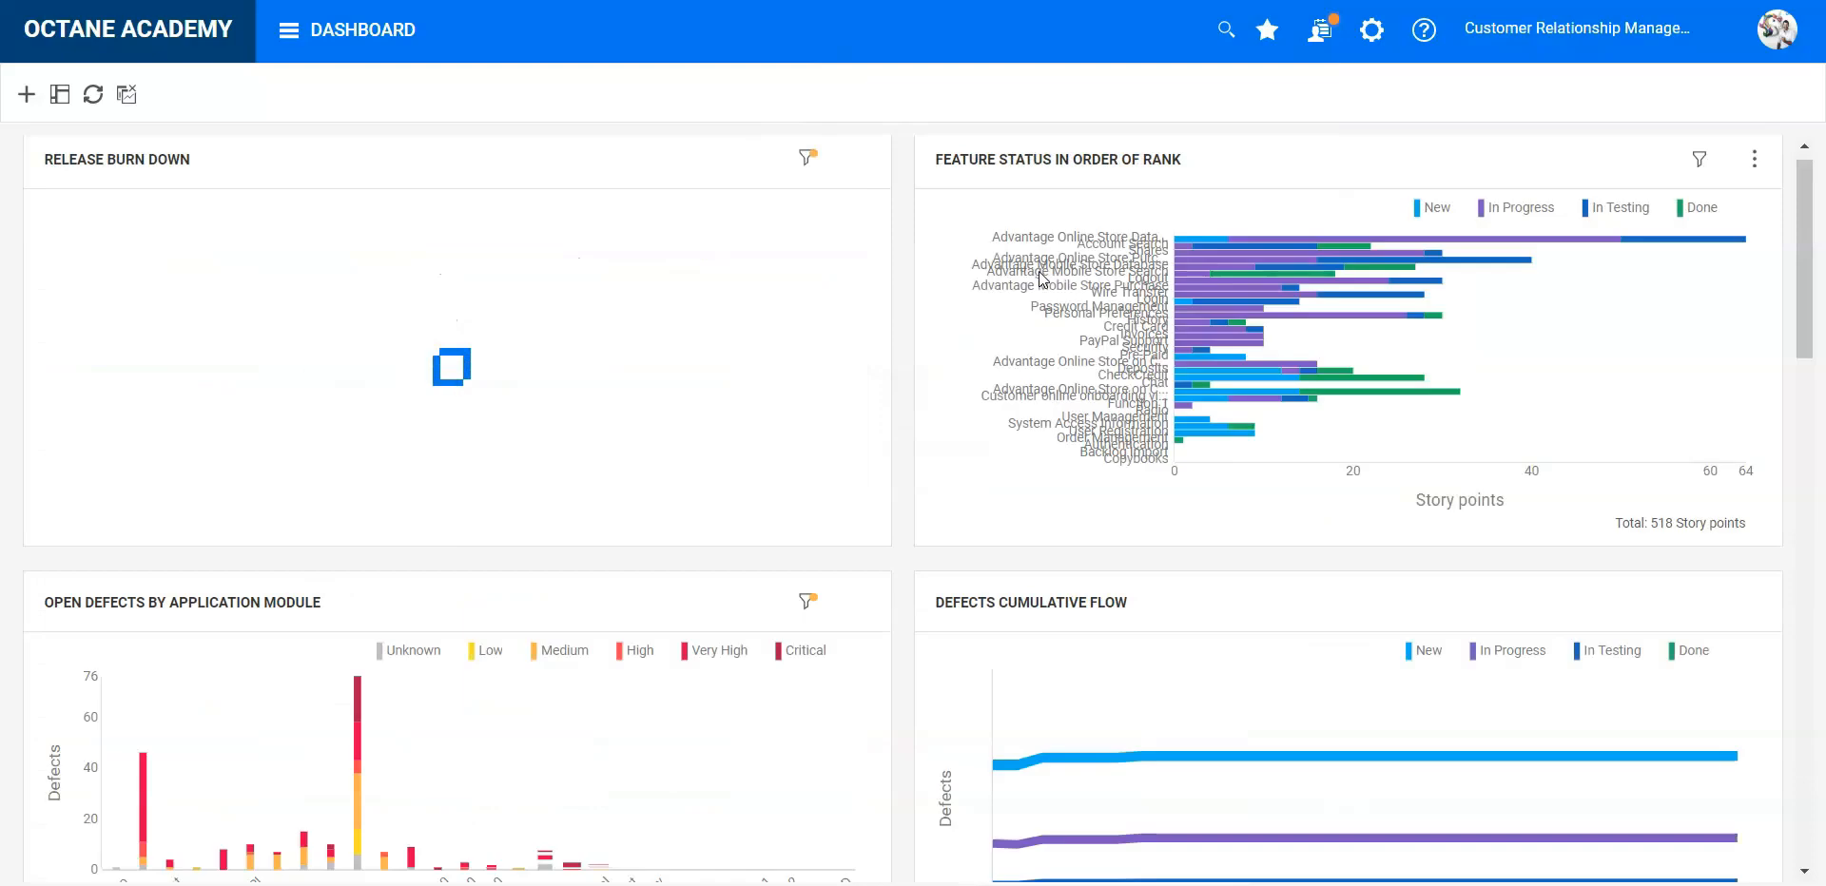